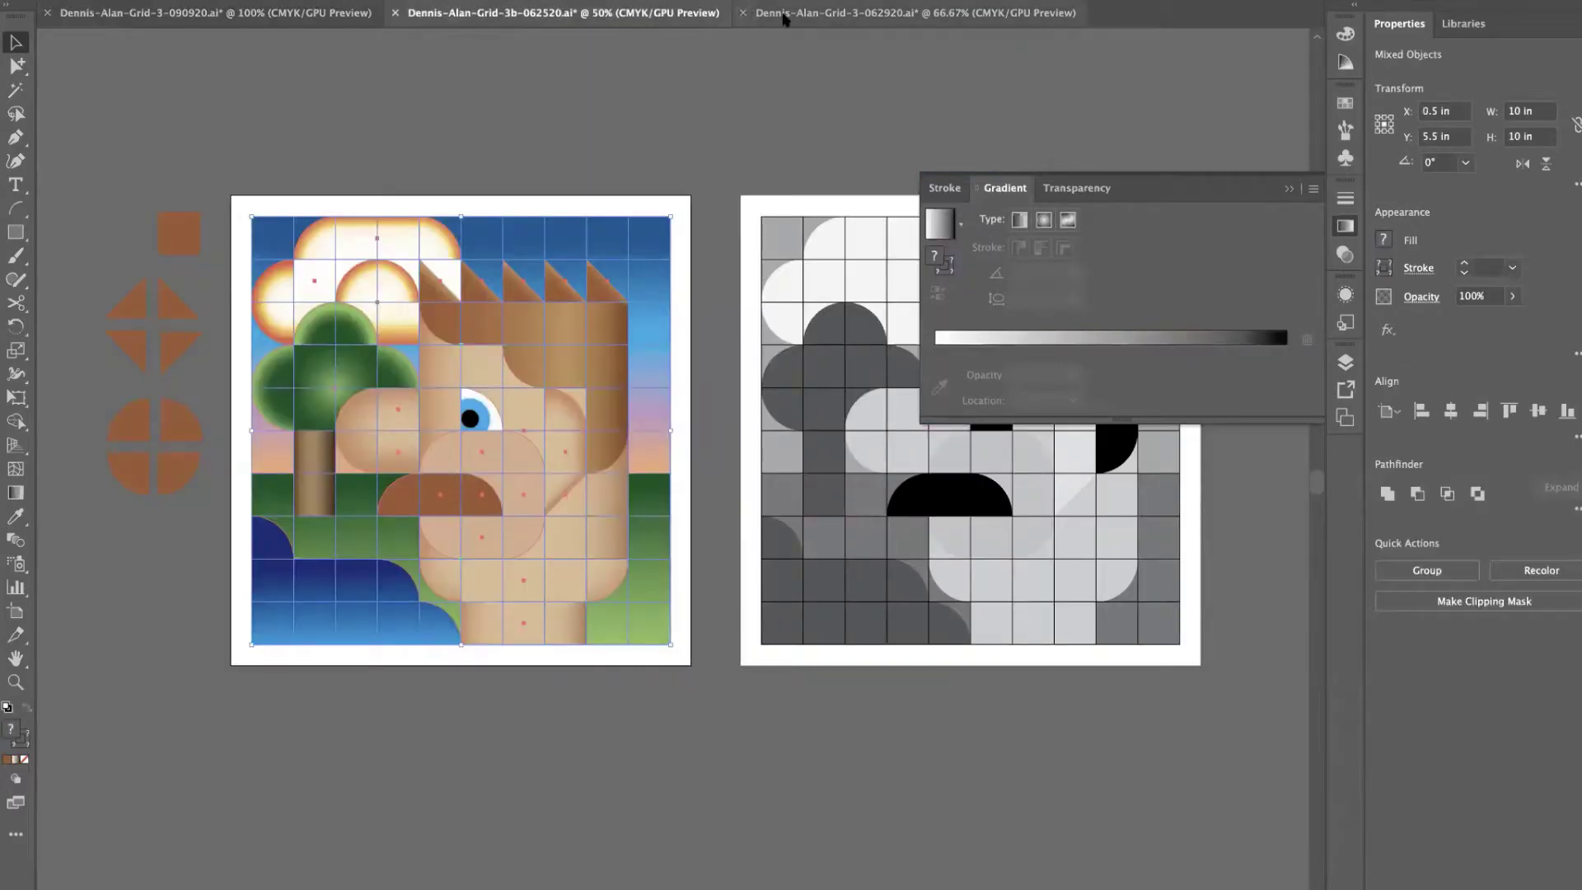
# Switch to the Grid-3-062920 document and examine the textures on the mustache, tree, trunk, water, grass and hair.
pyautogui.click(784, 15)
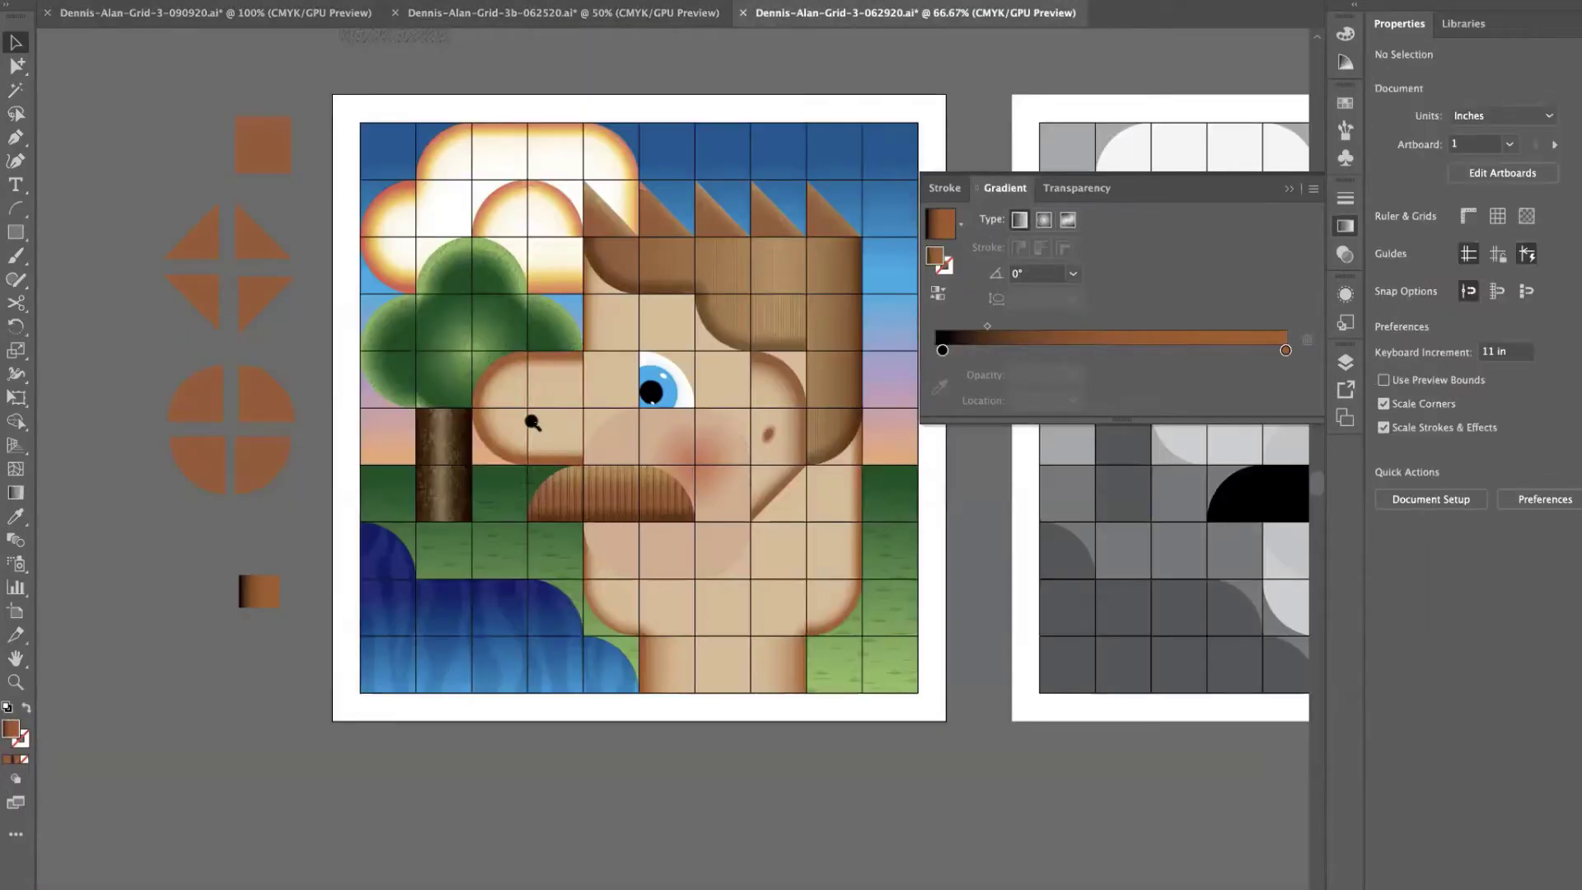
pyautogui.moveTo(534, 417); pyautogui.dragTo(729, 554)
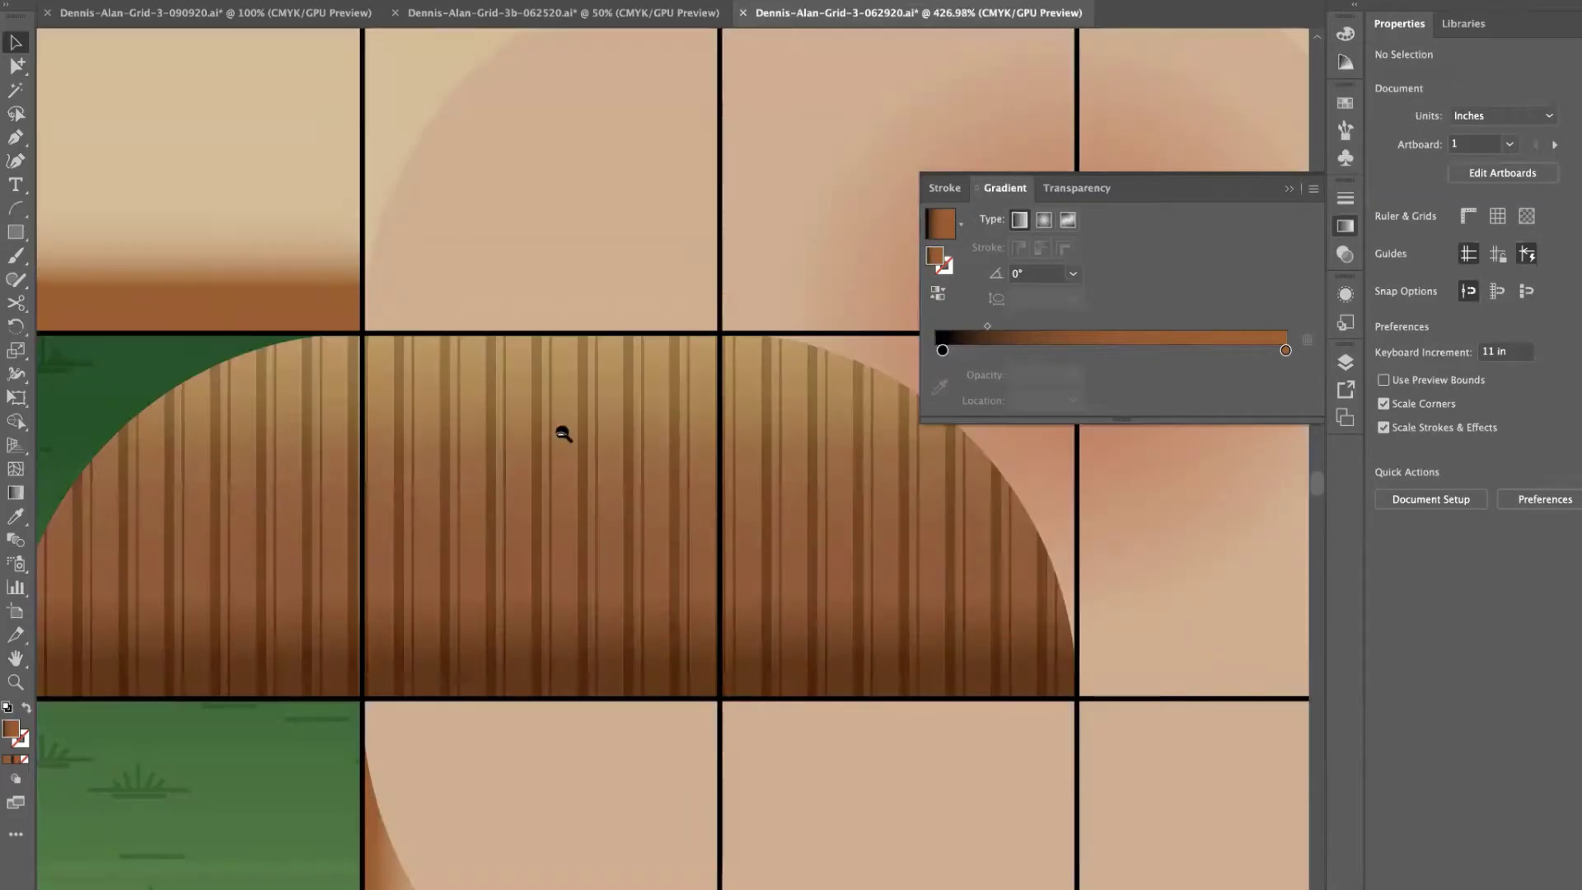
pyautogui.keyDown('alt'); pyautogui.keyDown('super'); pyautogui.click(562, 432); pyautogui.keyUp('super'); pyautogui.keyUp('alt')
pyautogui.keyDown('alt'); pyautogui.click(562, 433); pyautogui.keyUp('alt')
pyautogui.keyDown('alt'); pyautogui.click(558, 438); pyautogui.keyUp('alt')
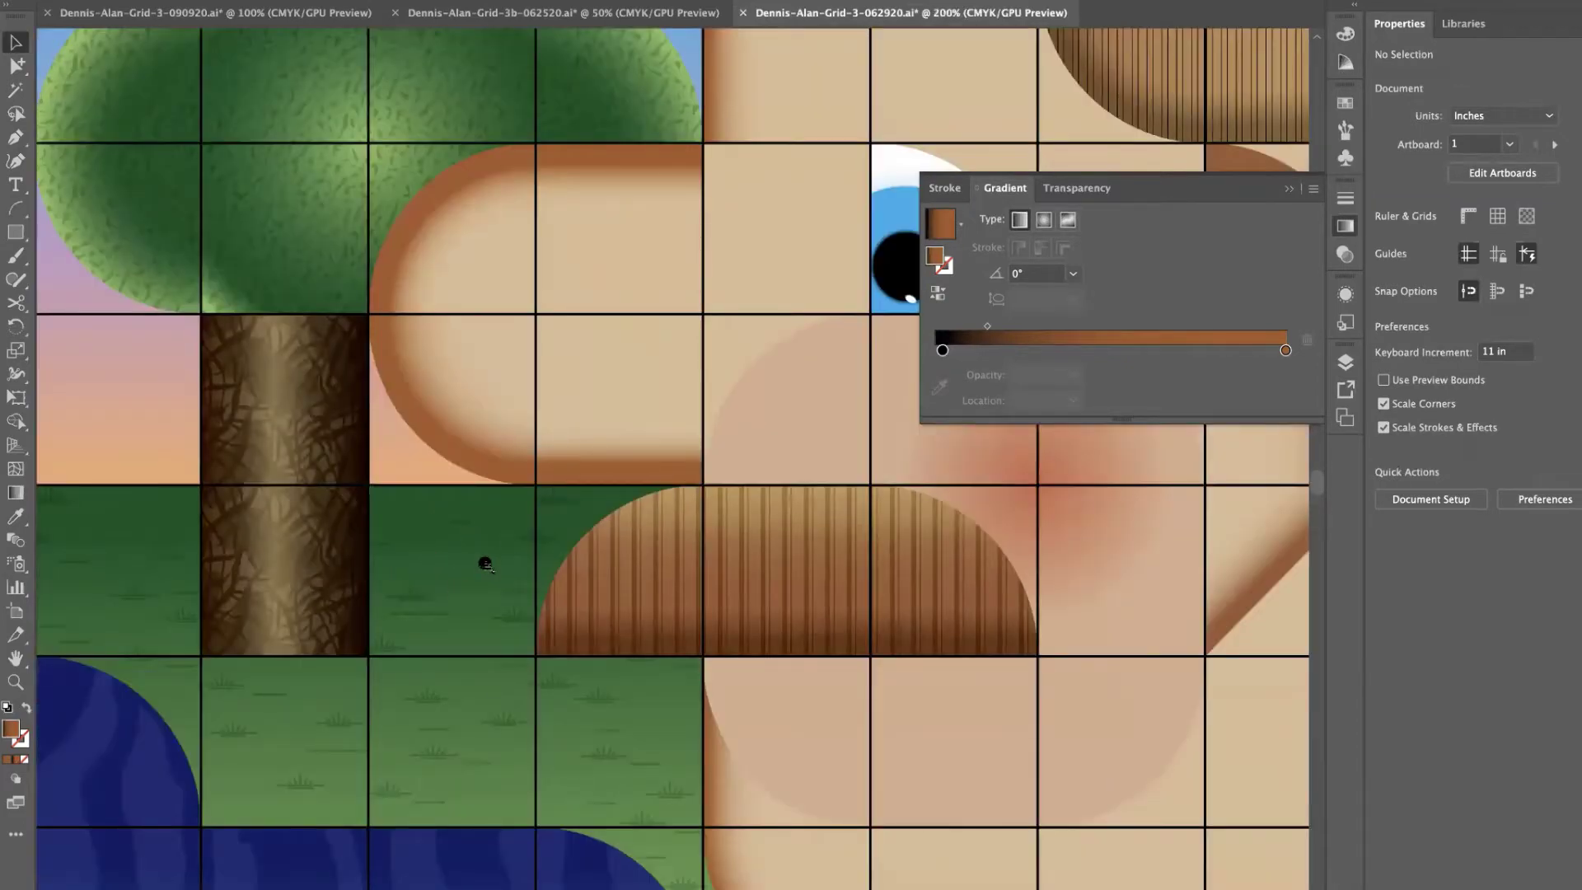
pyautogui.keyDown('alt'); pyautogui.click(484, 566); pyautogui.keyUp('alt')
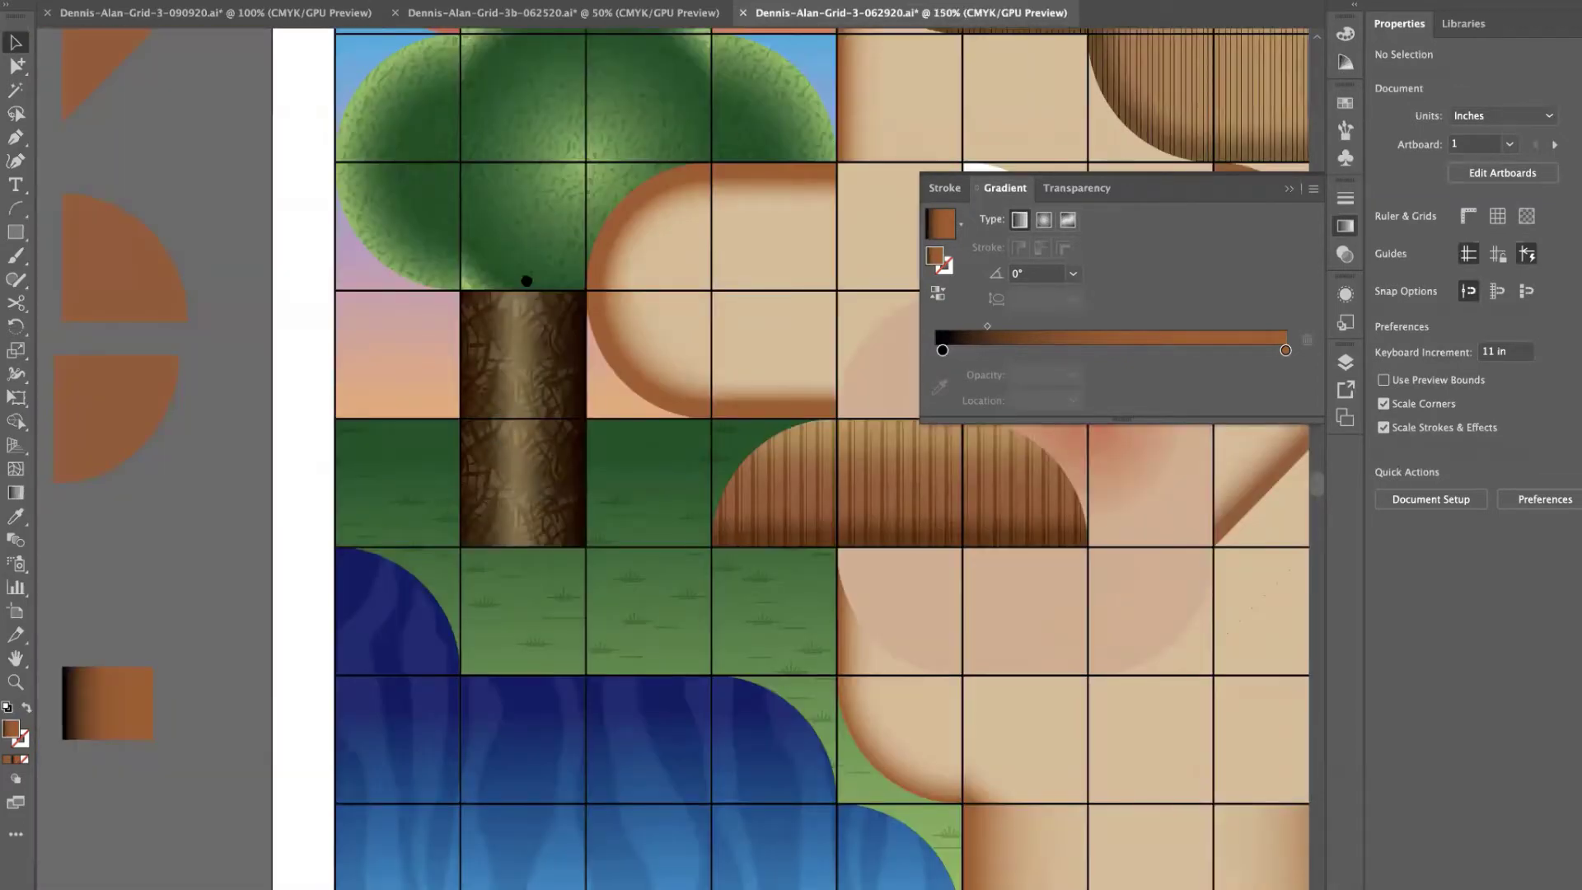
pyautogui.moveTo(526, 280); pyautogui.dragTo(469, 369)
pyautogui.moveTo(444, 200); pyautogui.dragTo(428, 113)
pyautogui.moveTo(596, 566); pyautogui.dragTo(201, 835)
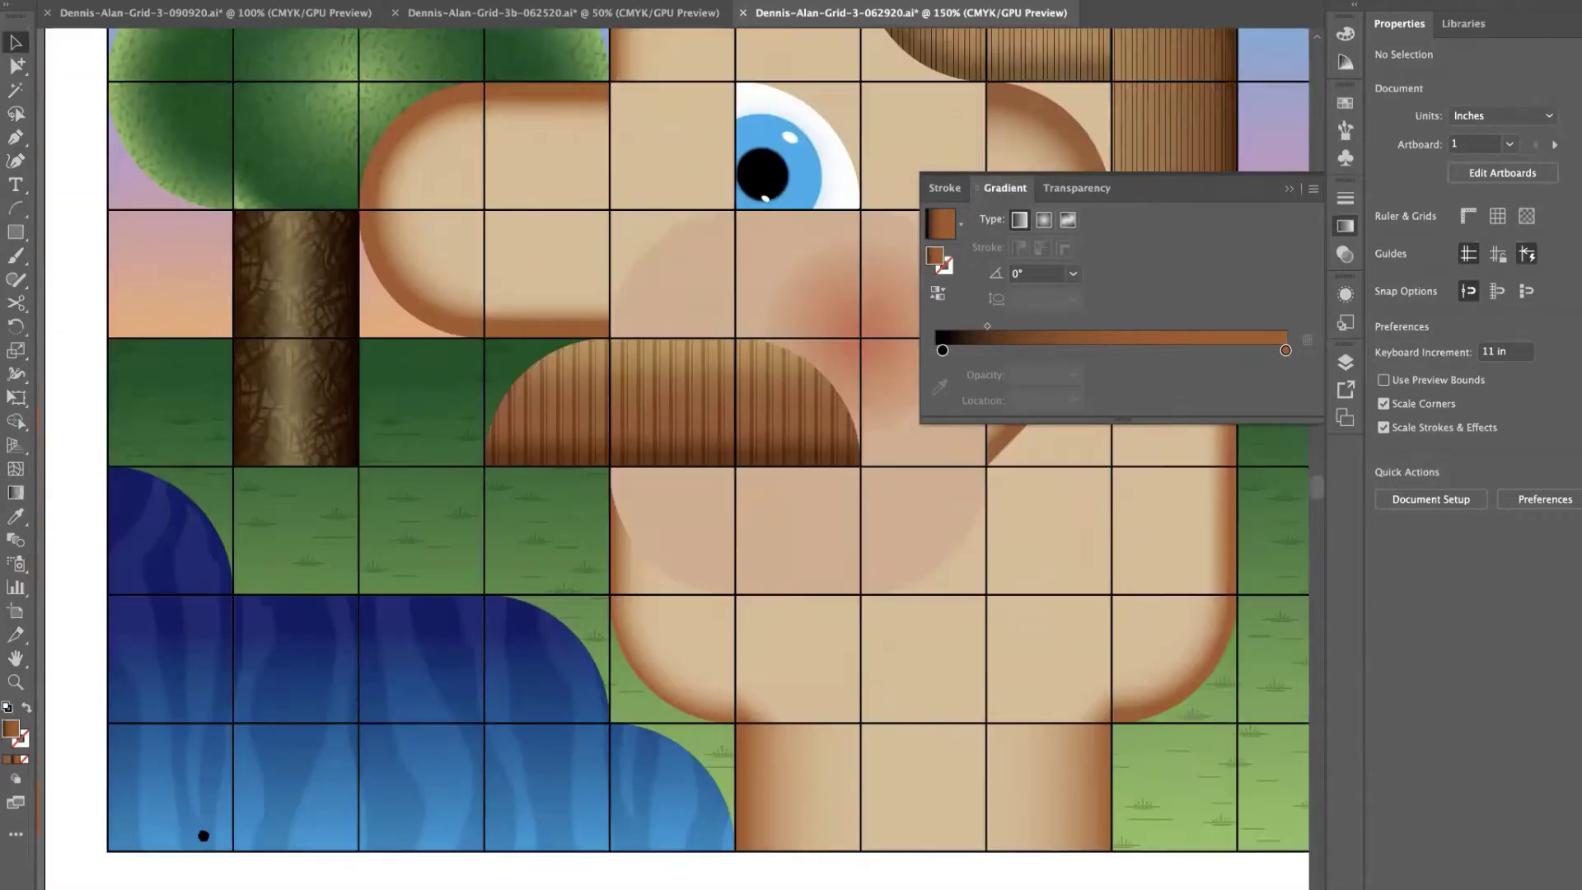
pyautogui.moveTo(450, 567); pyautogui.dragTo(472, 630)
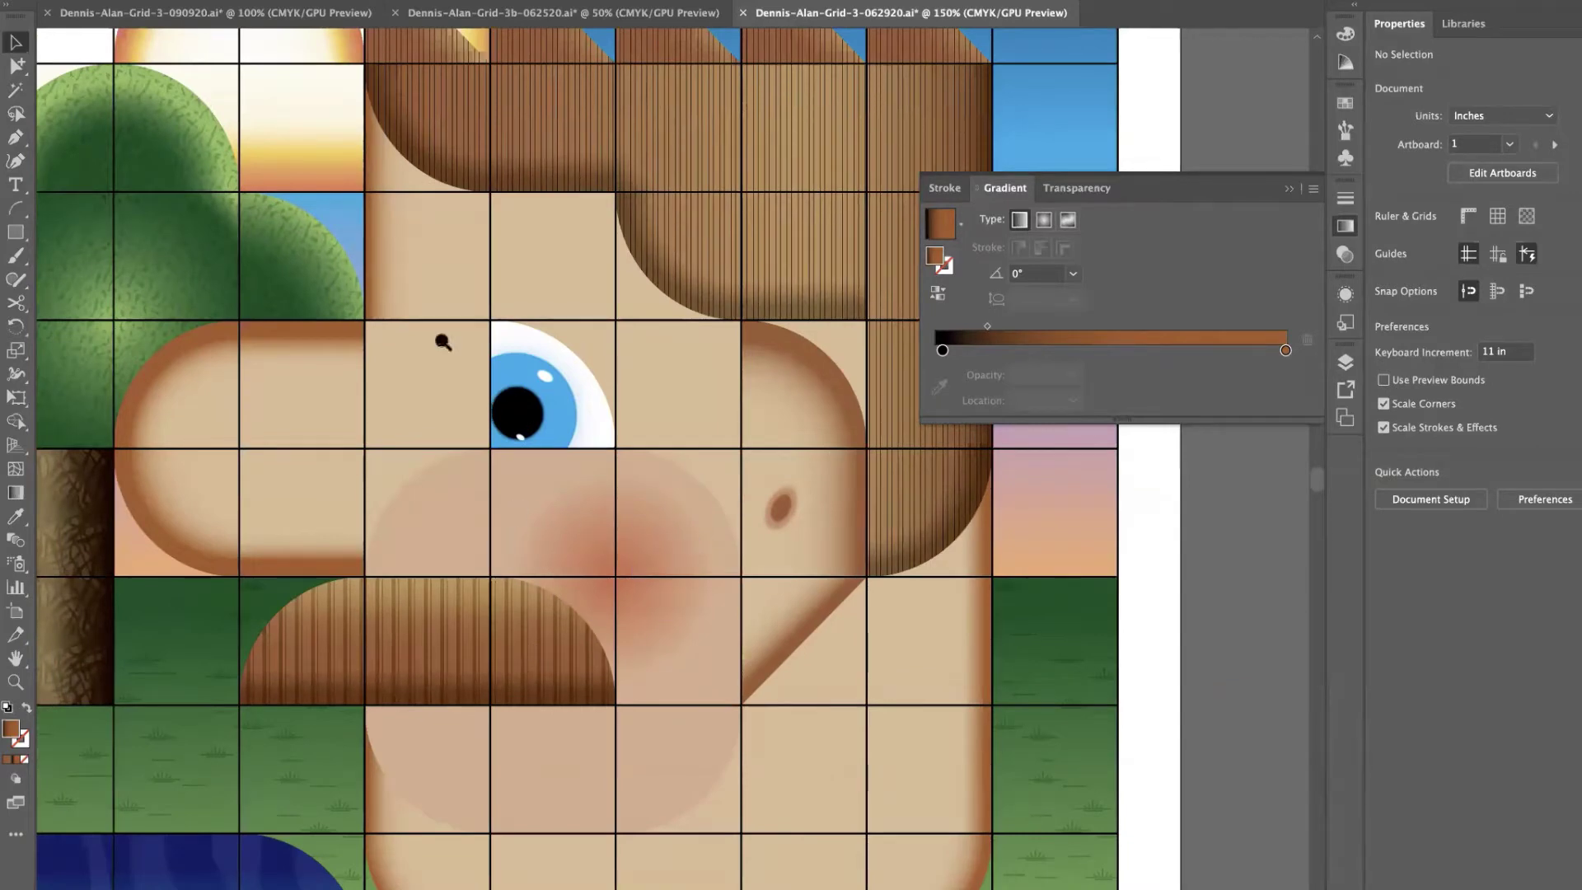
pyautogui.keyDown('alt'); pyautogui.click(699, 565); pyautogui.keyUp('alt')
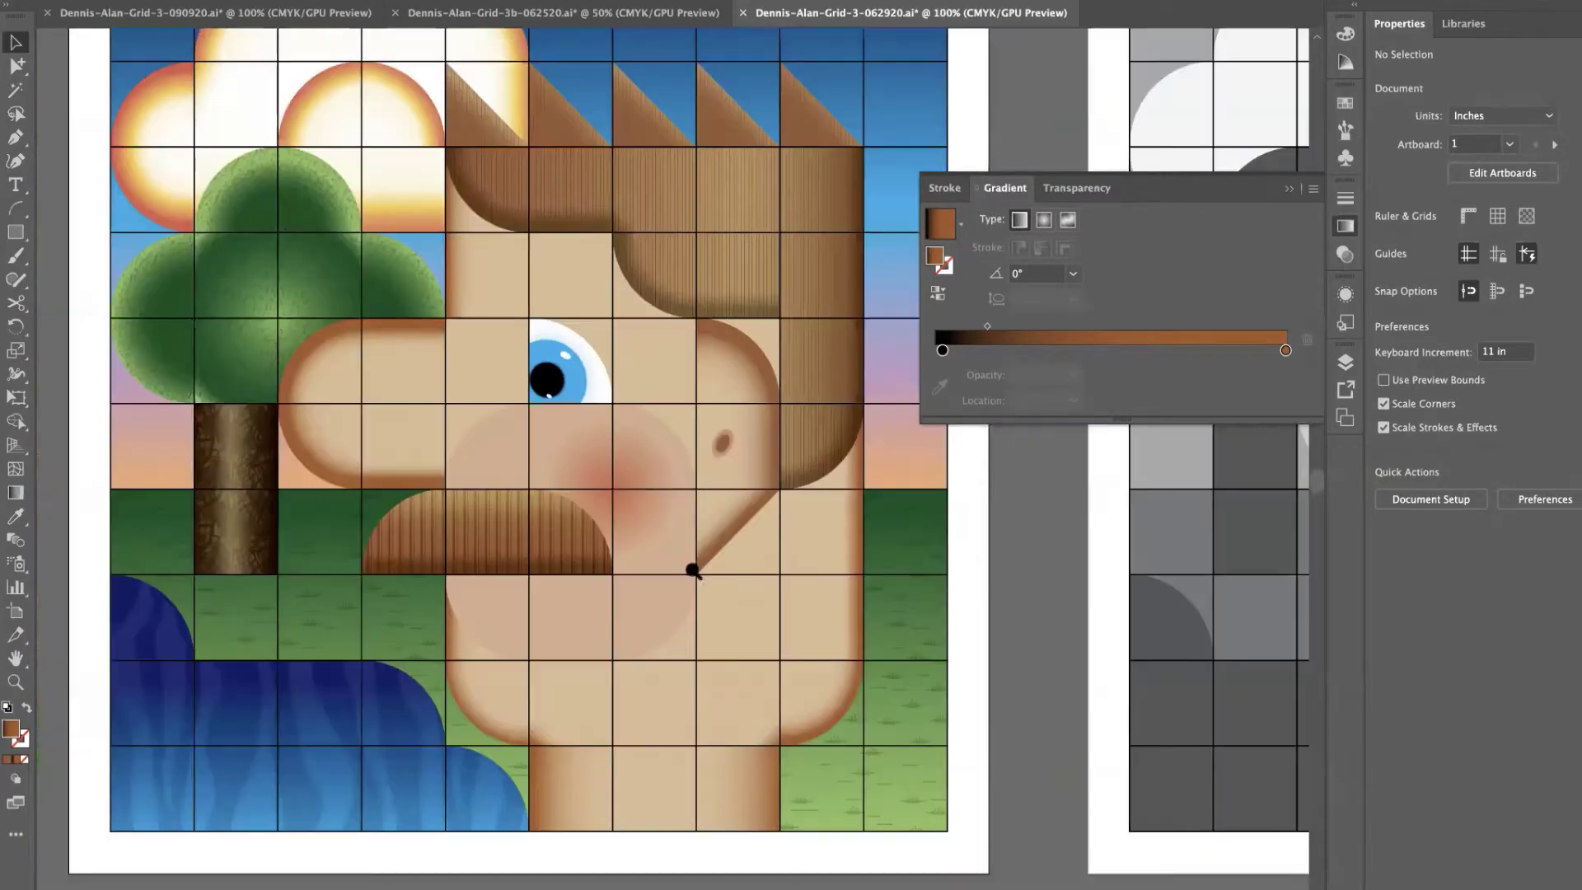
pyautogui.scroll(1, 561, 283)
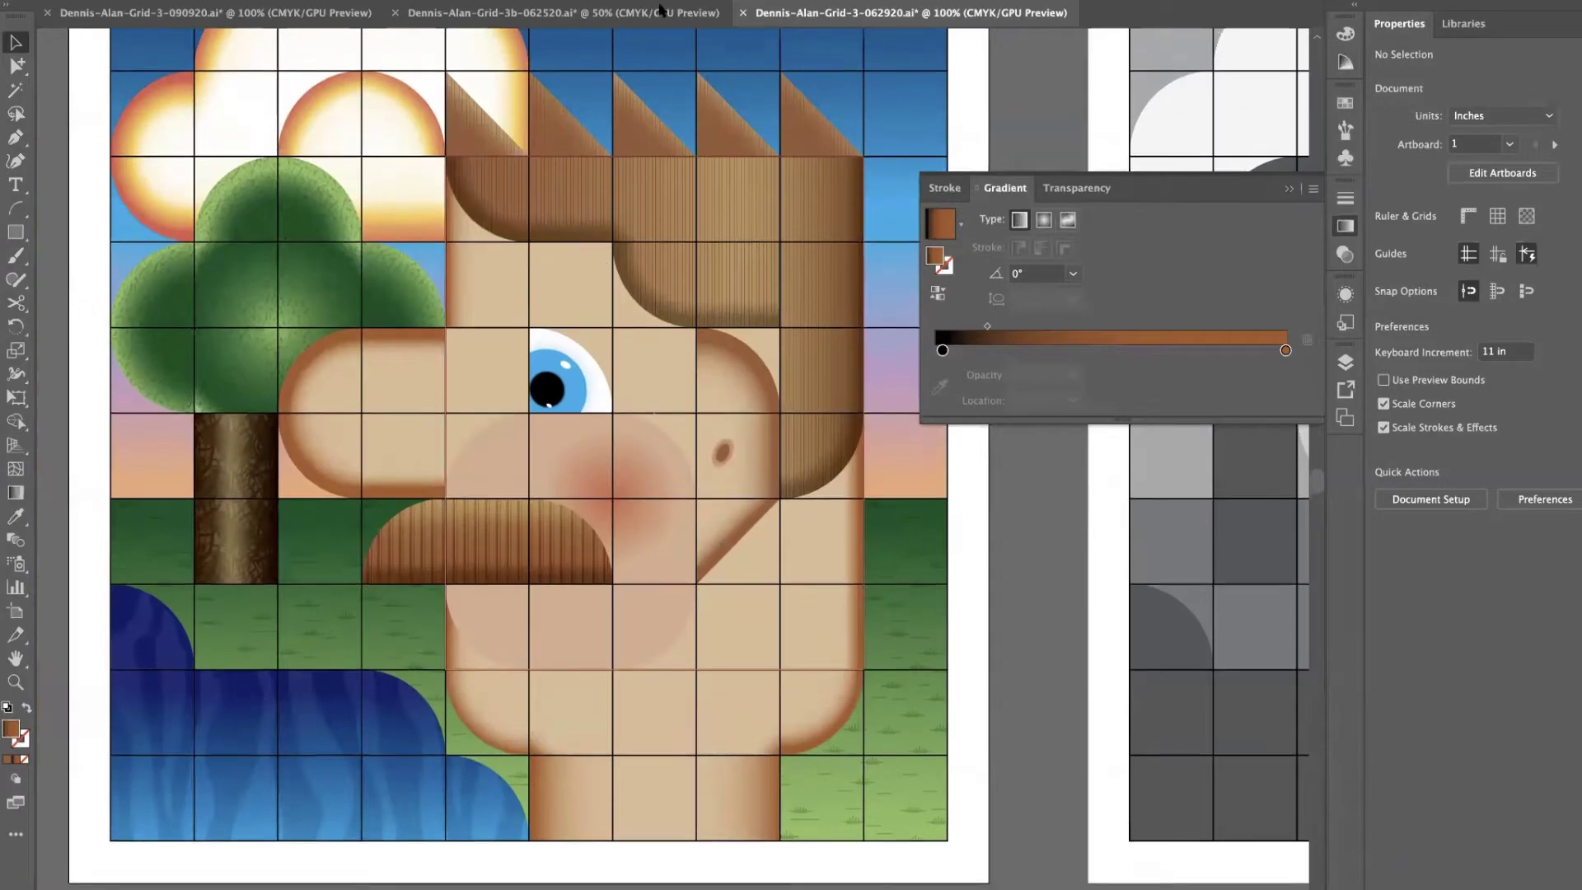
# Switch to the Grid-3-090920 document and group the three brown mustache shapes.
pyautogui.click(435, 15)
pyautogui.click(353, 18)
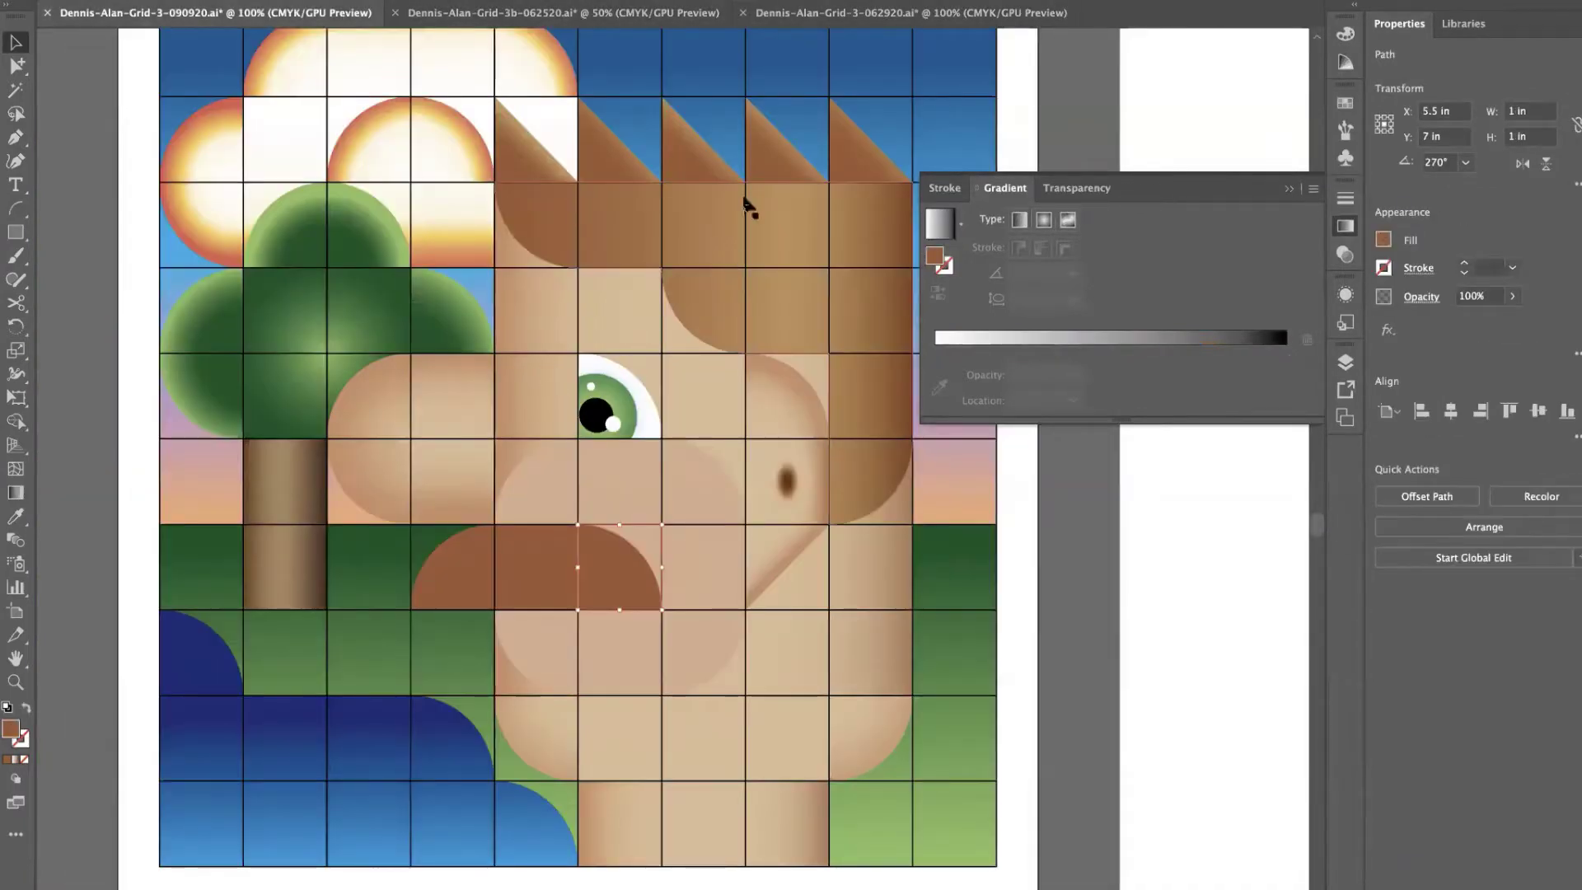
pyautogui.scroll(-1, 724, 413)
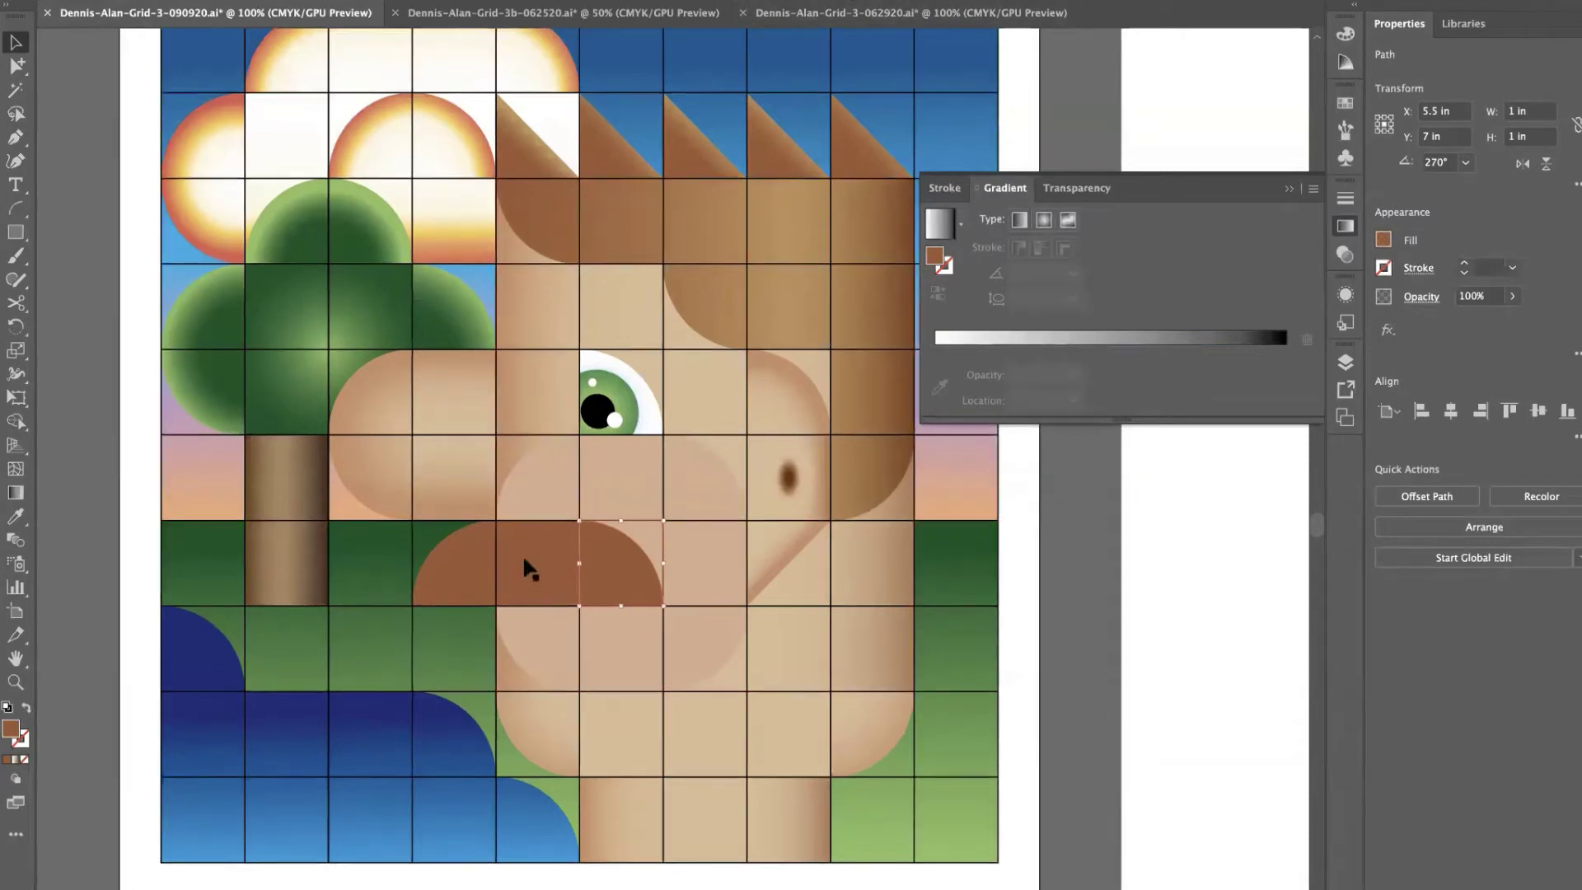
pyautogui.click(483, 555)
pyautogui.click(523, 560)
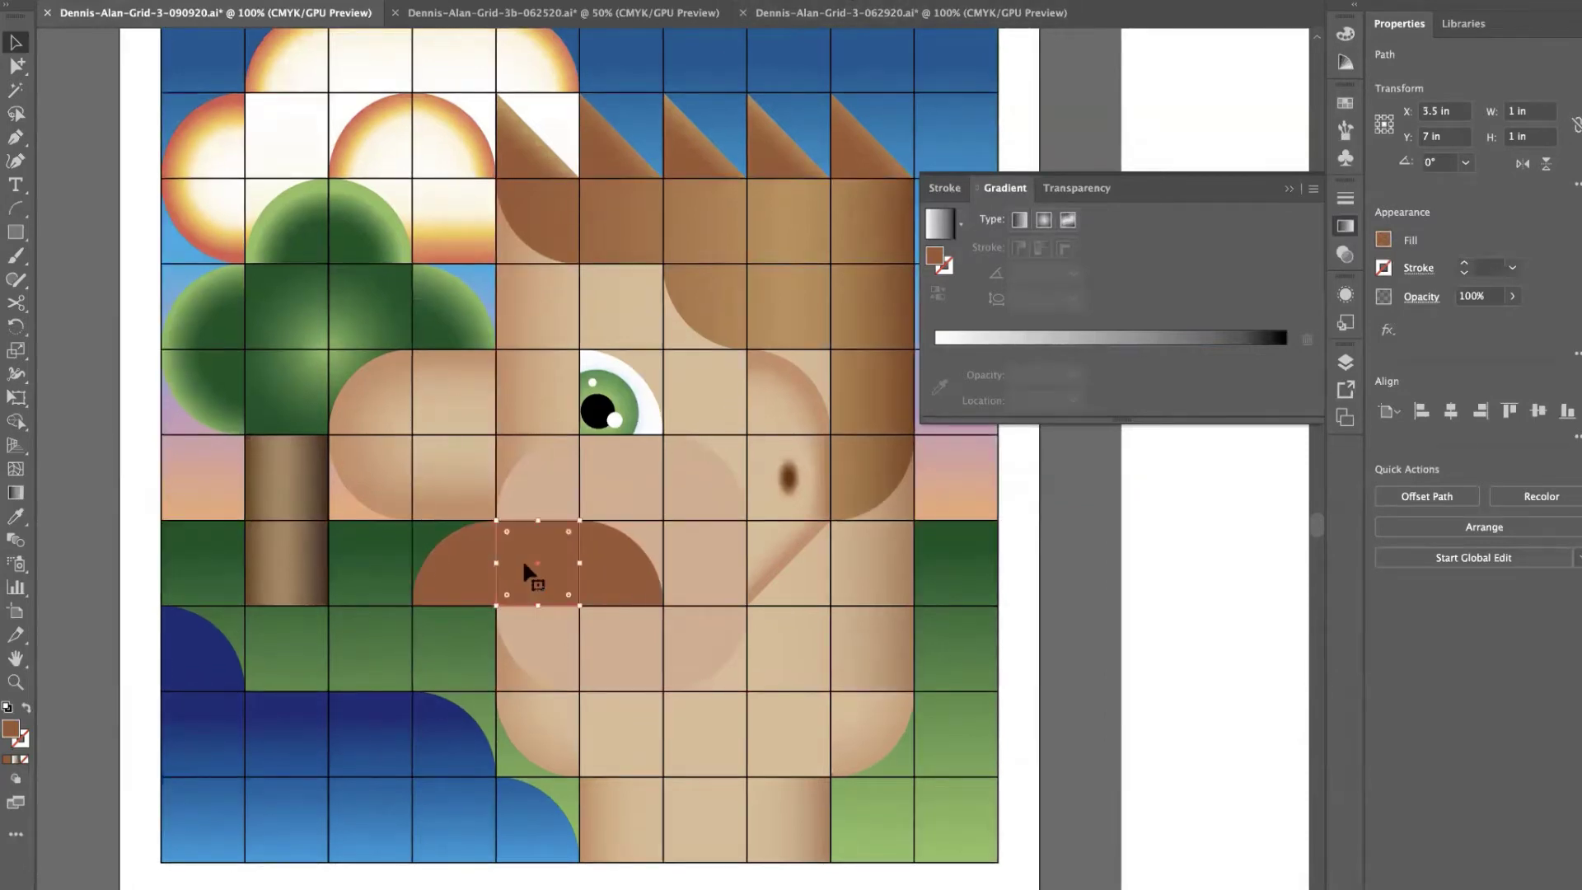
pyautogui.keyDown('shift'); pyautogui.click(442, 560); pyautogui.keyUp('shift')
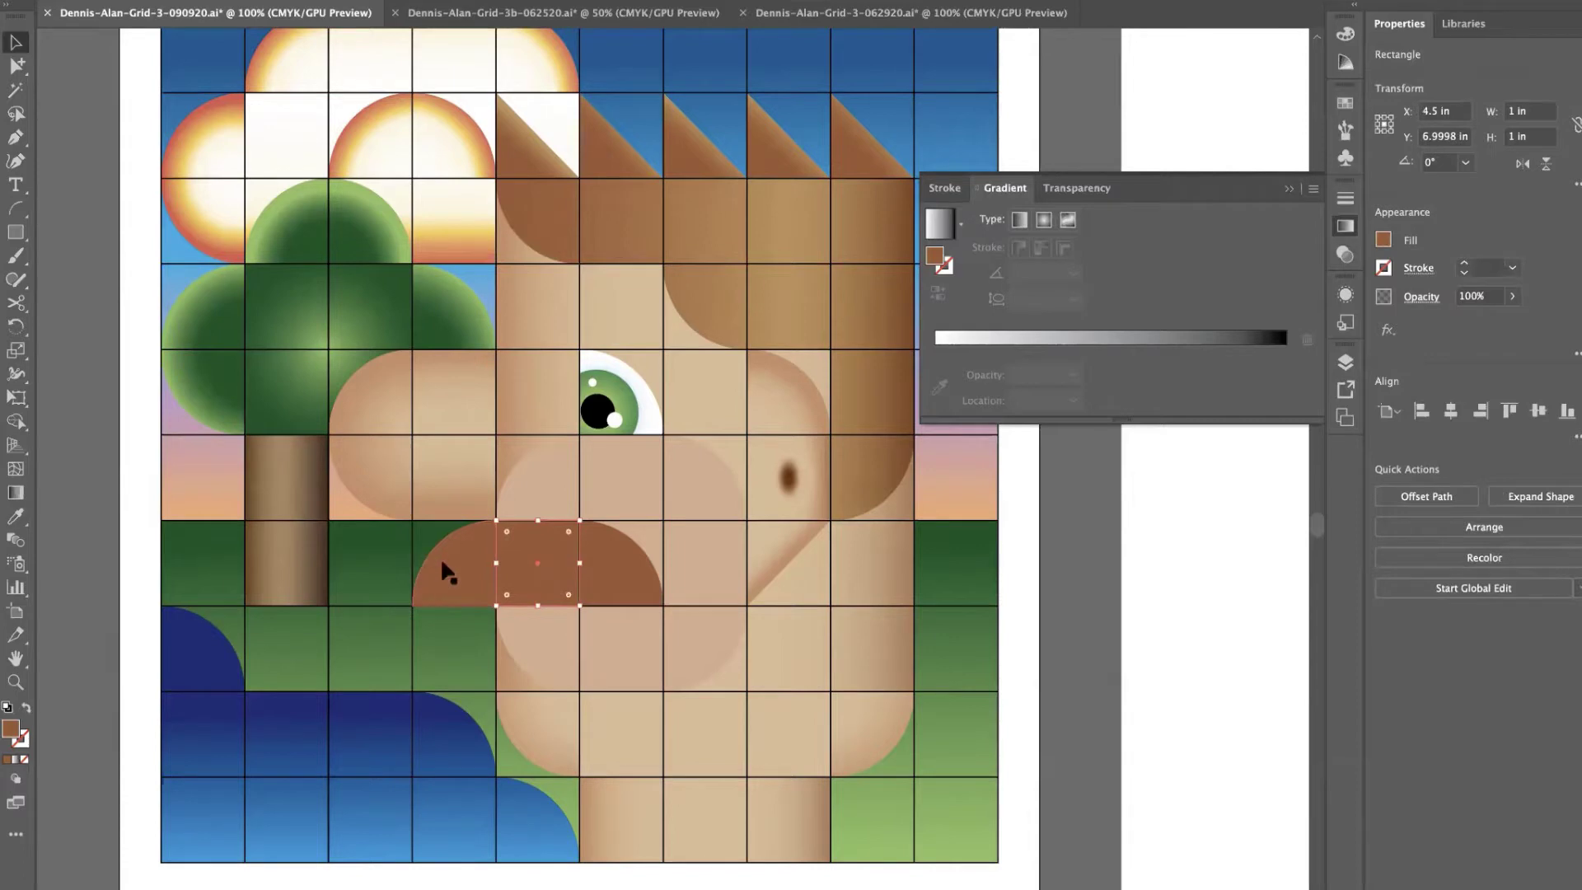
pyautogui.keyDown('shift'); pyautogui.click(596, 557); pyautogui.keyUp('shift')
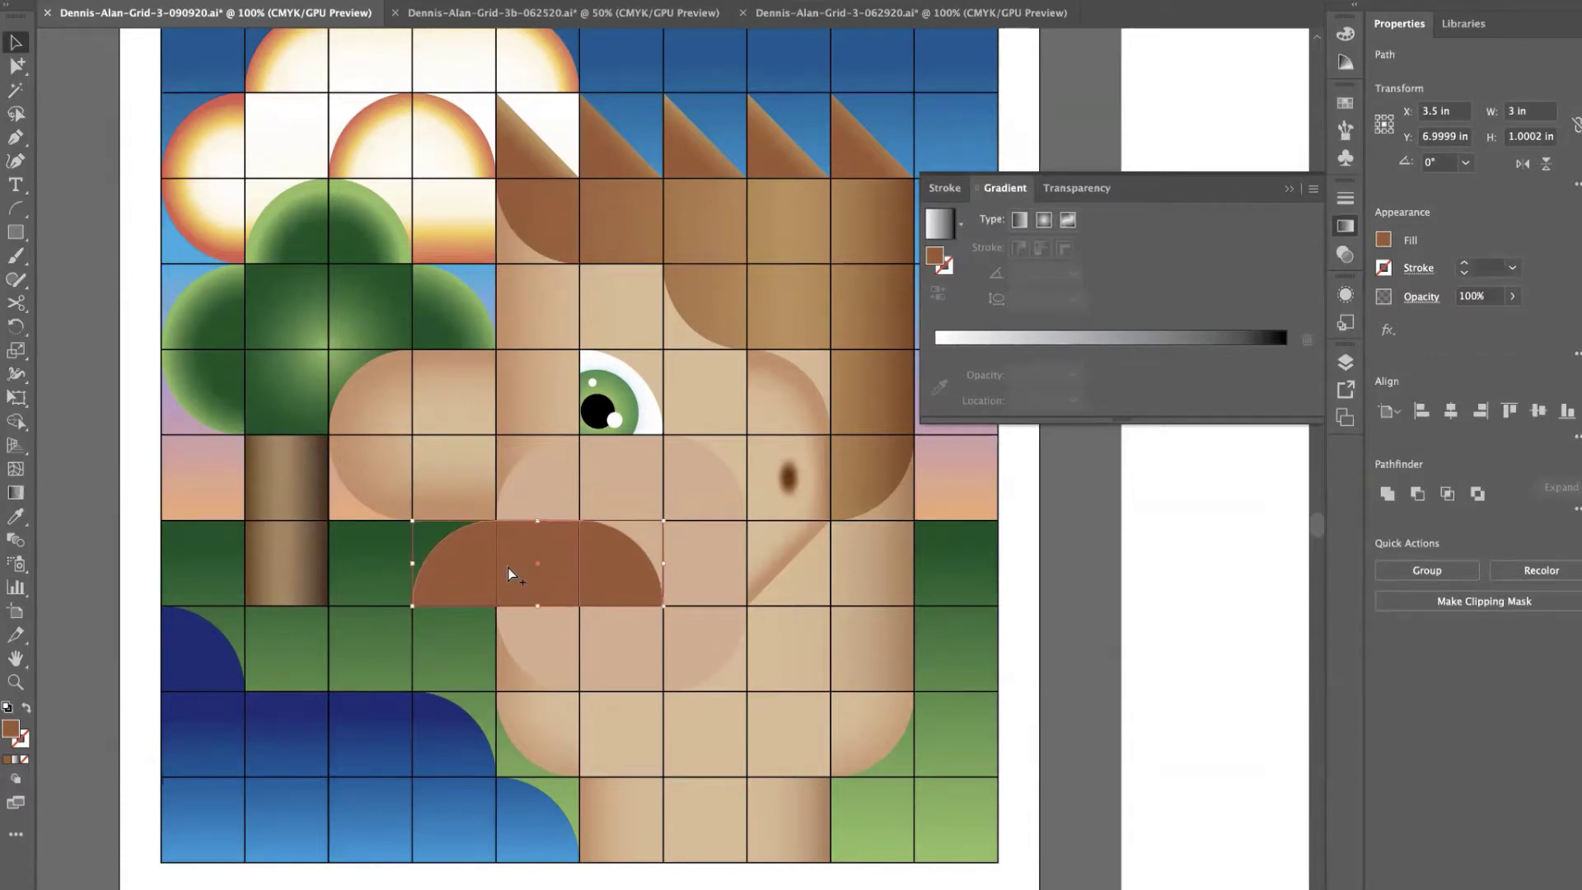
pyautogui.hotkey('ctrl', 'g')
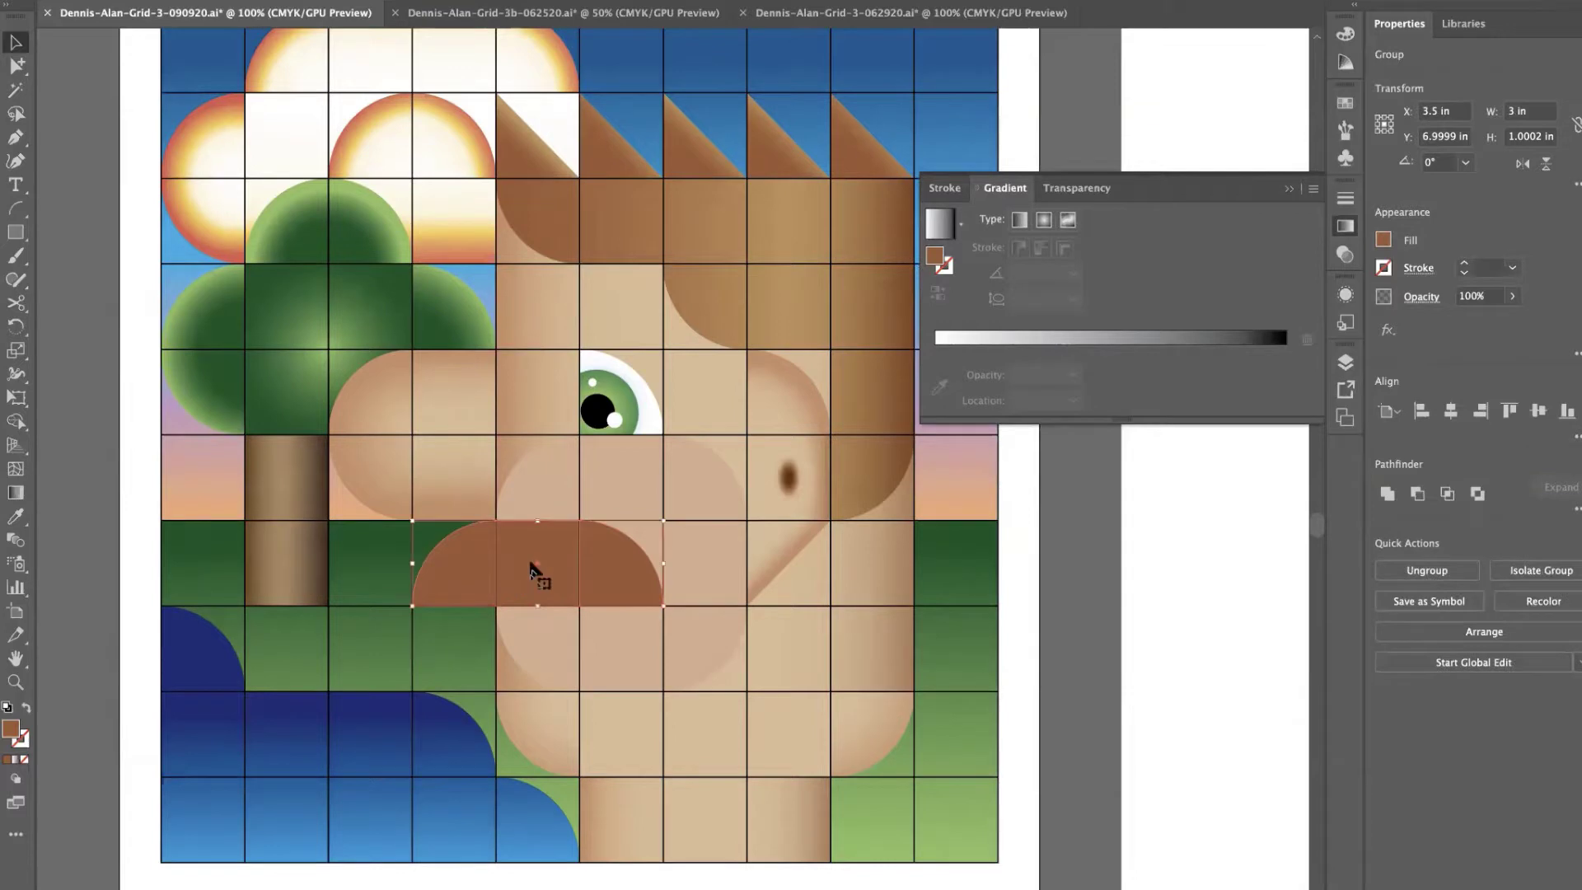
# Test moving the mustache group up over the nose, and undo the move.
pyautogui.hotkey('ctrl', 'shift', 'b')
pyautogui.moveTo(534, 573); pyautogui.dragTo(489, 454)
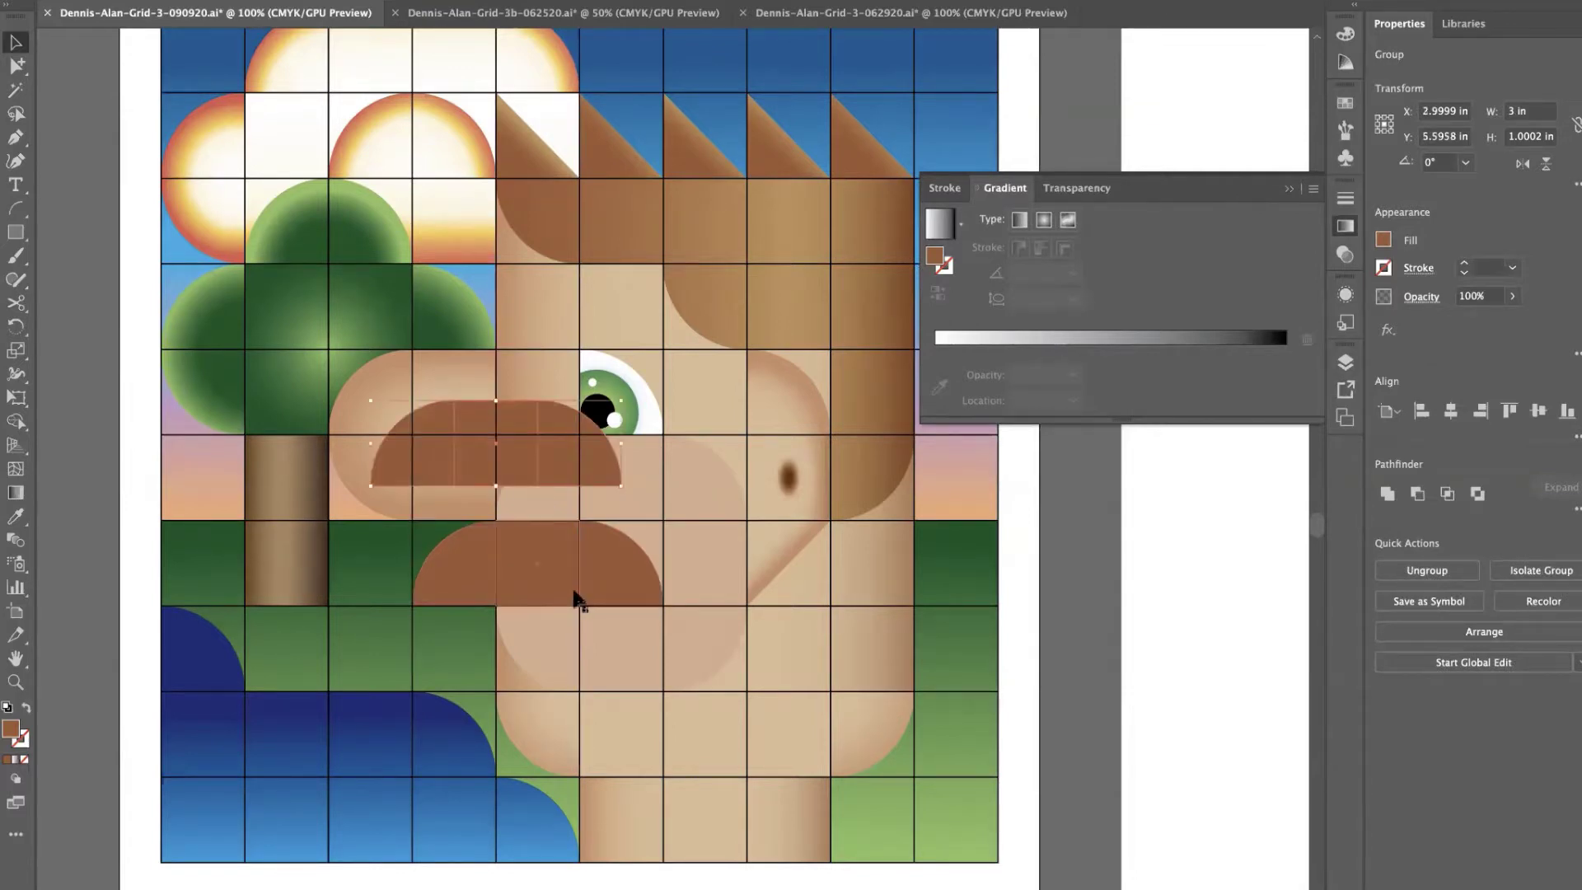
pyautogui.hotkey('ctrl', 'z')
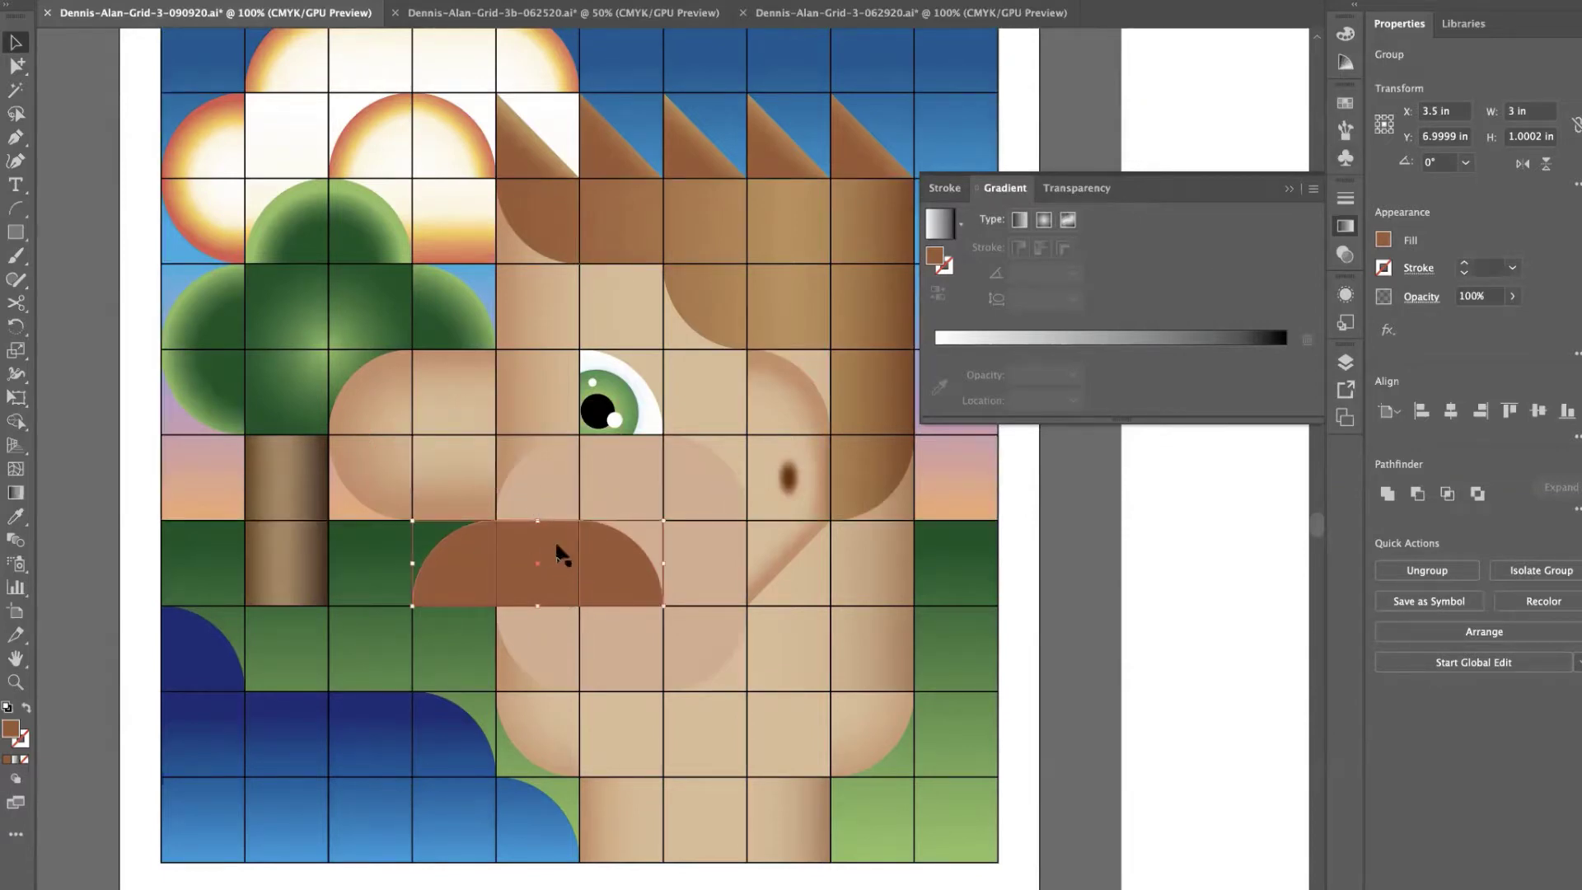
# Try the brown swirl pattern swatch on the mustache group, and replace it with the green foliage pattern swatch.
pyautogui.click(1346, 104)
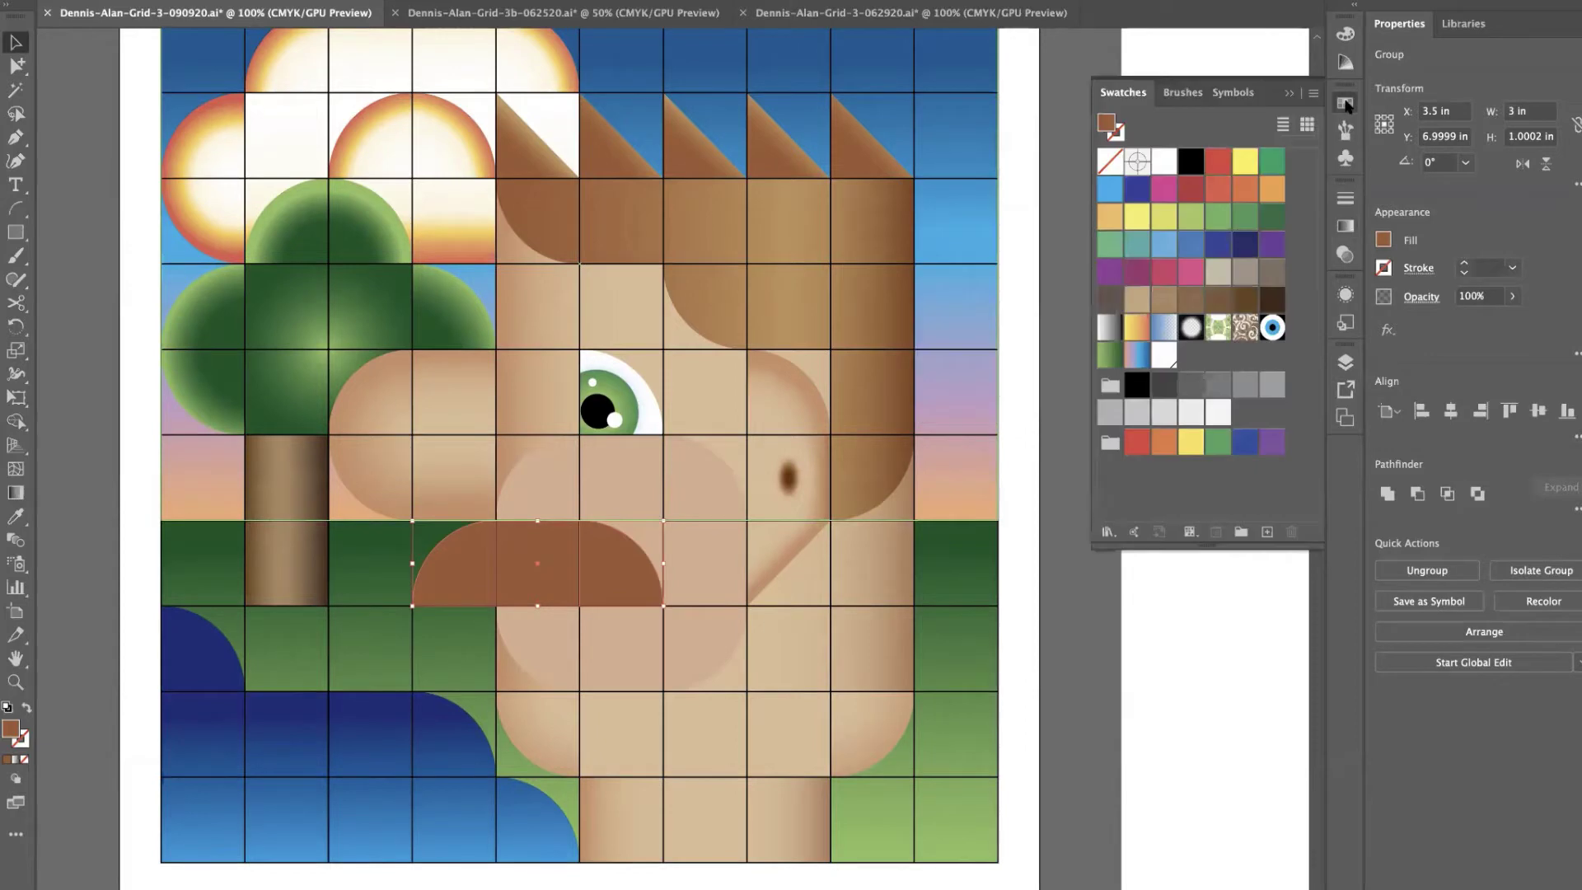
pyautogui.click(1245, 328)
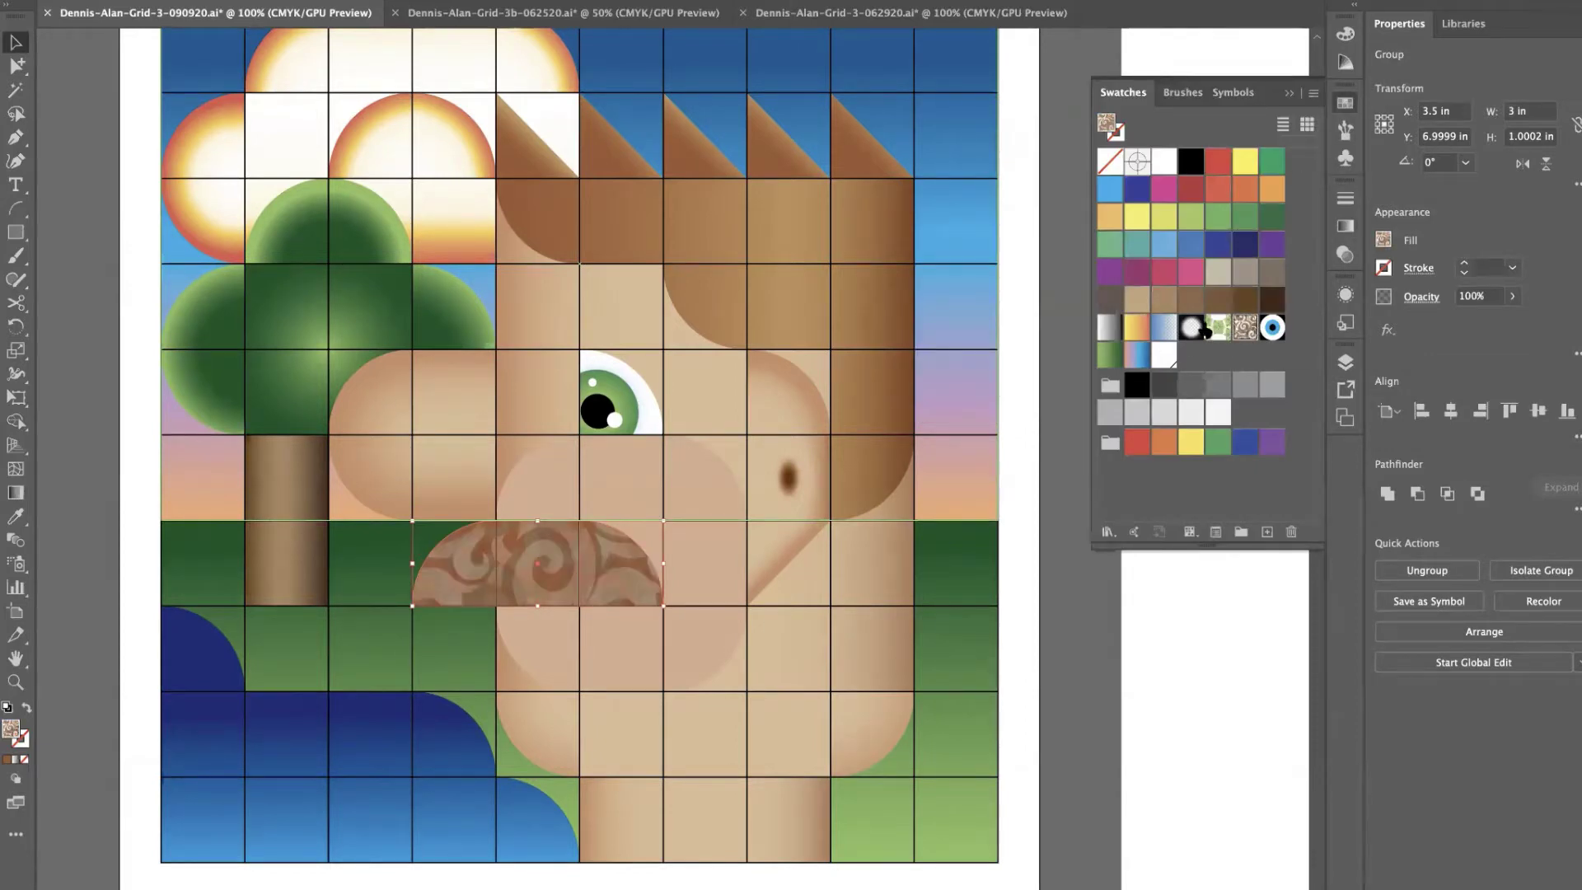
pyautogui.click(1215, 329)
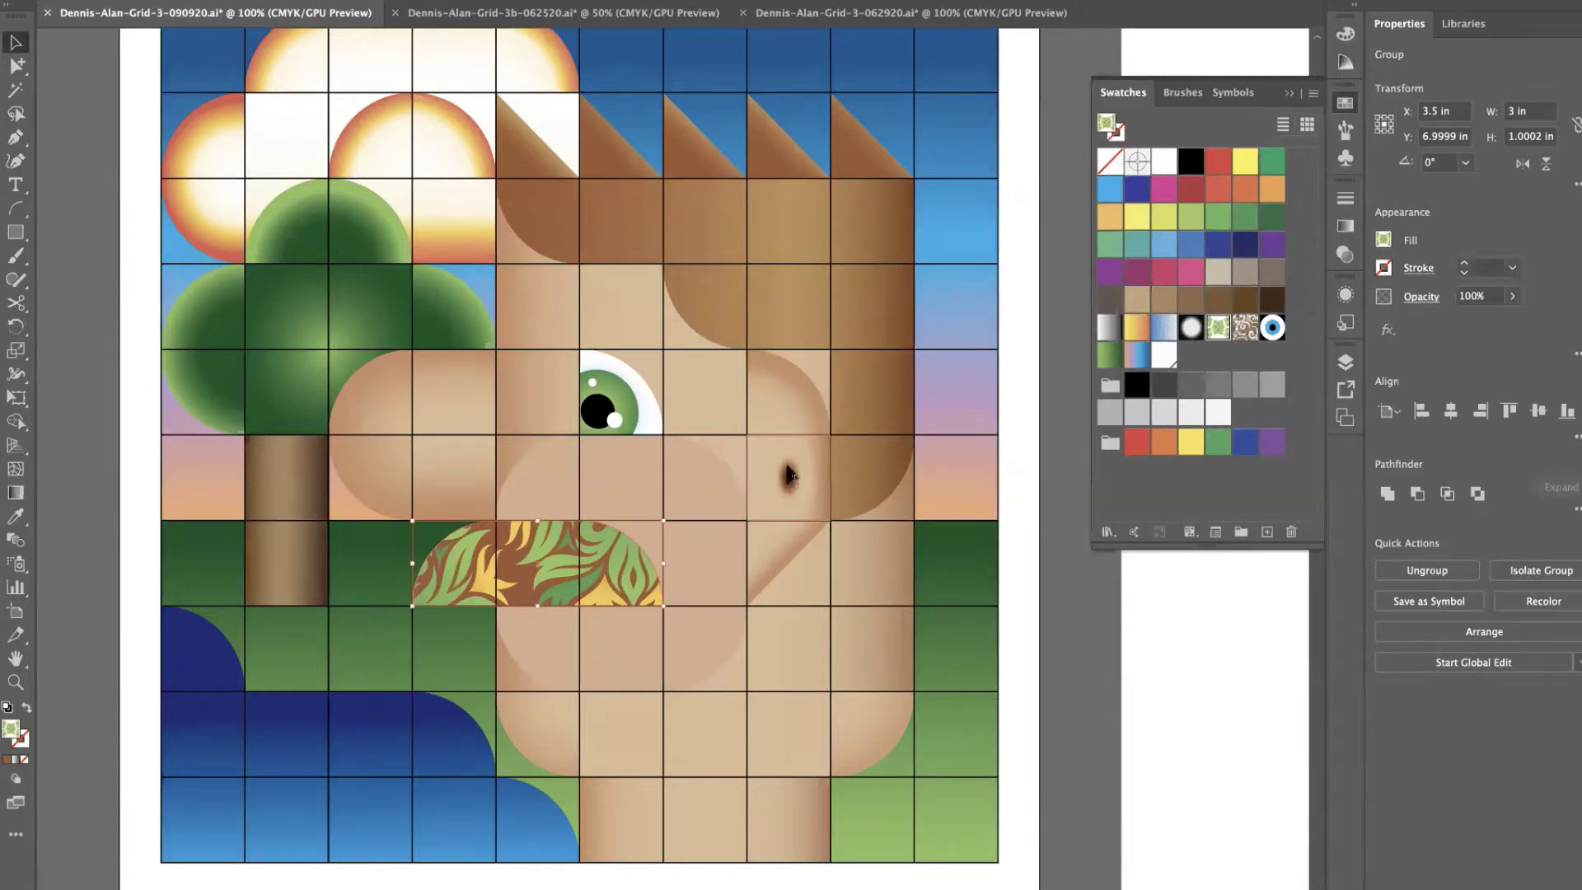
# Save the radial gradient fill of the ear-hole square as a new swatch.
pyautogui.click(804, 470)
pyautogui.hscroll(1, 809, 467)
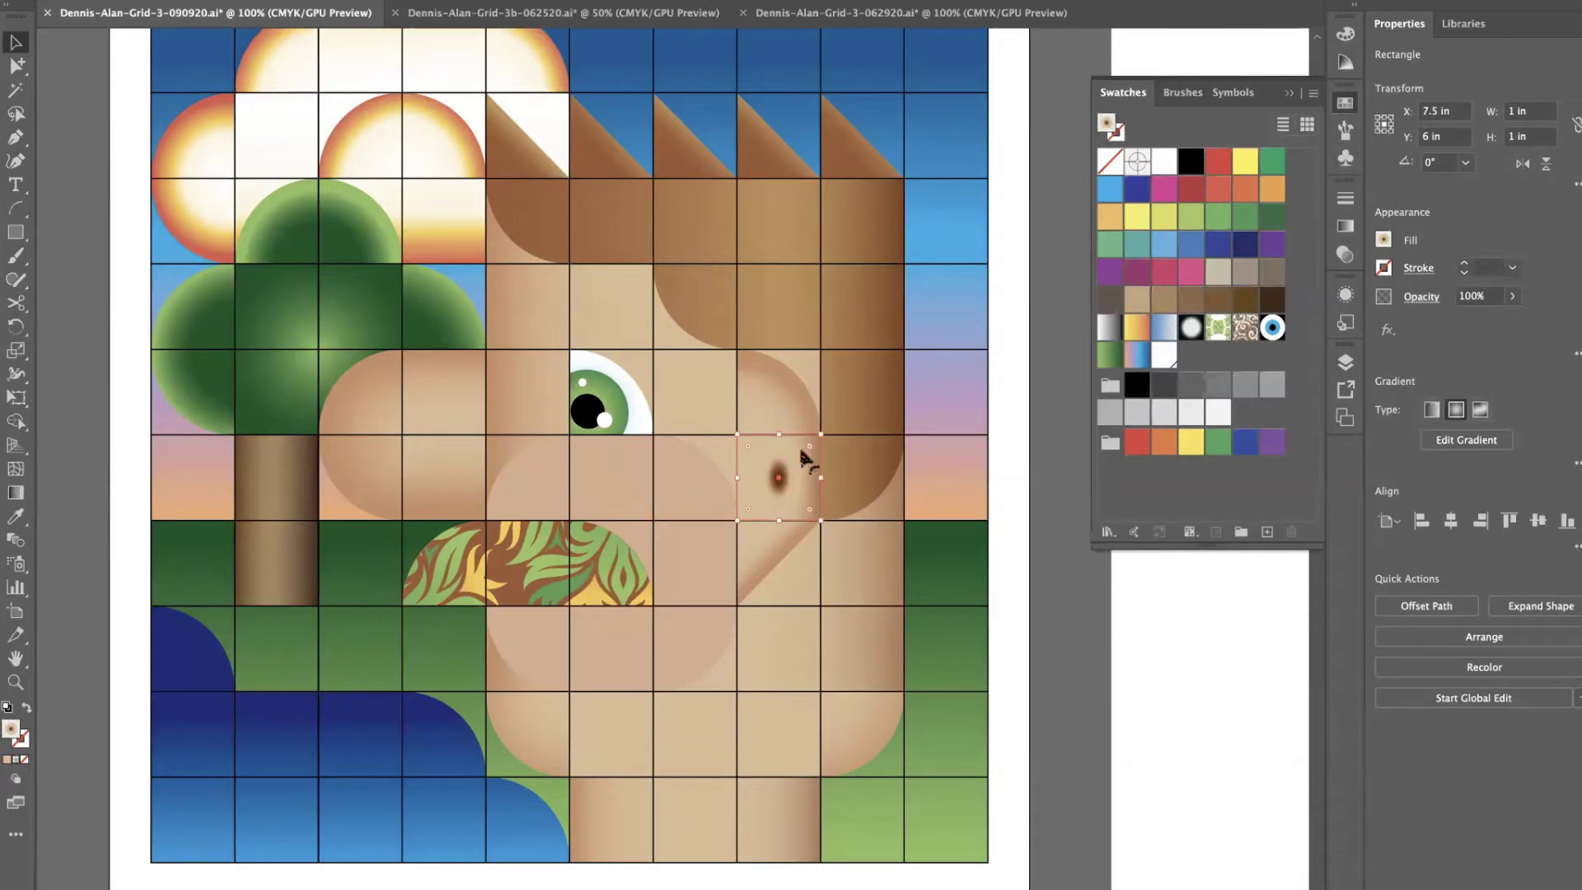
pyautogui.click(1313, 93)
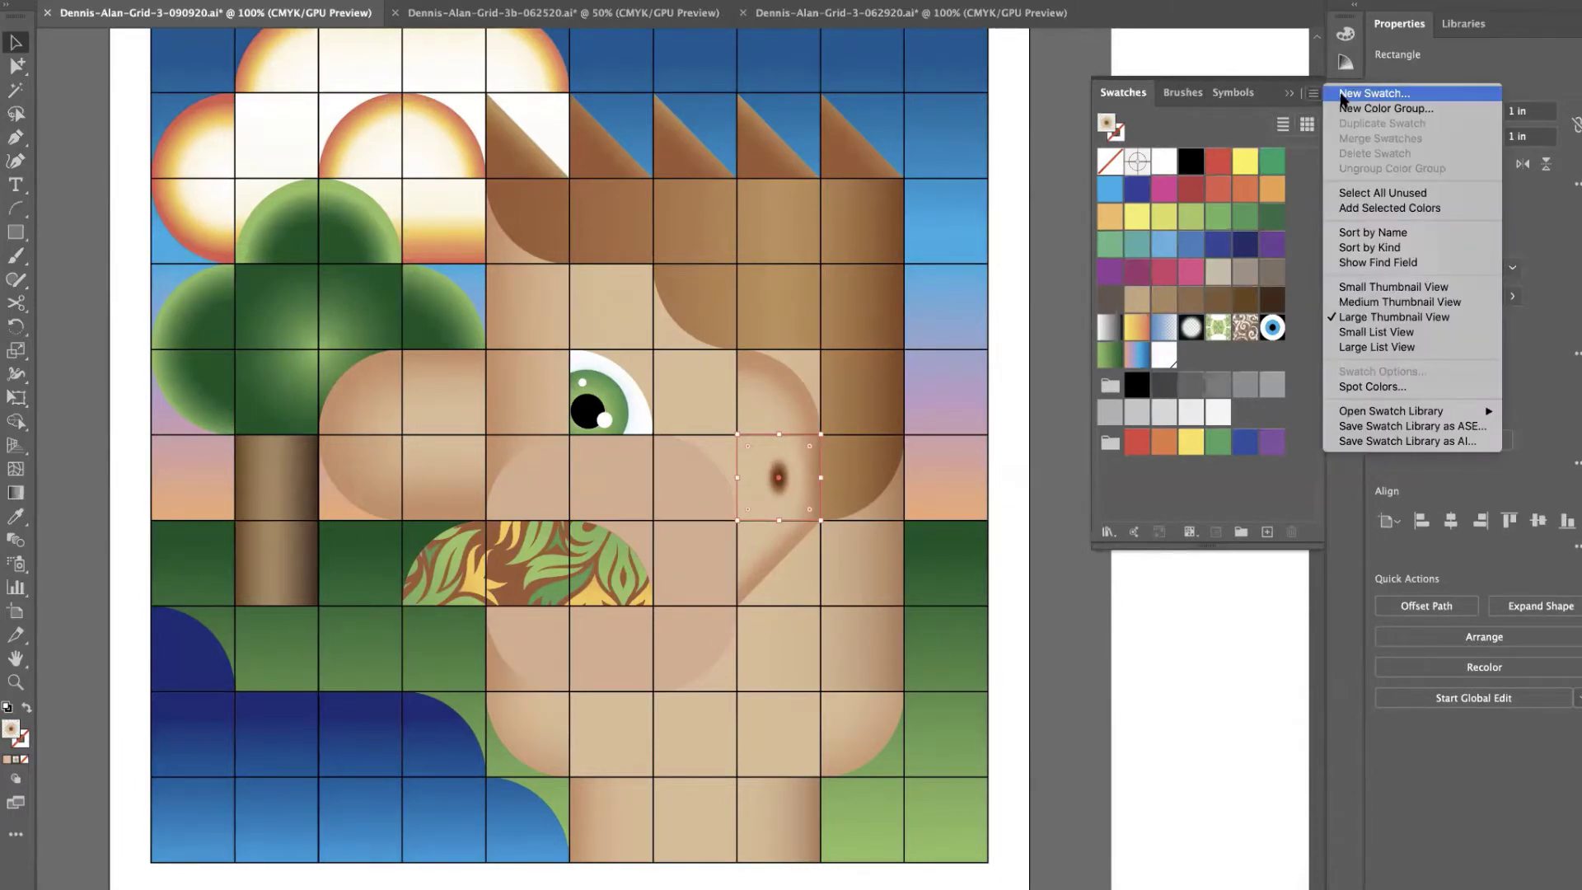
pyautogui.click(1343, 96)
pyautogui.click(1090, 521)
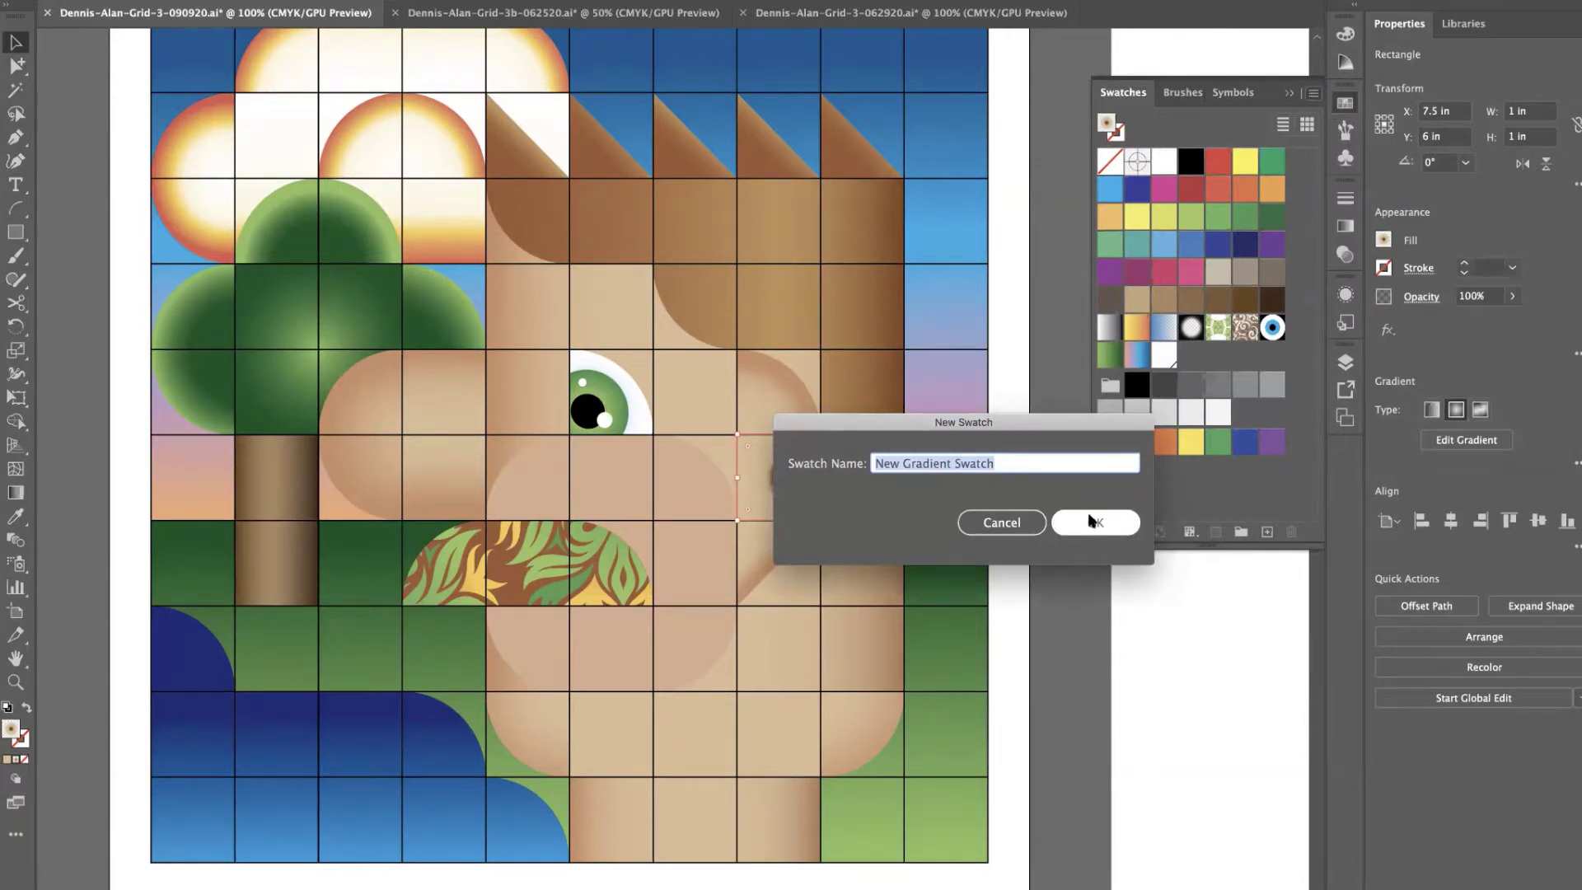
pyautogui.click(1006, 522)
pyautogui.scroll(-1, 36, 727)
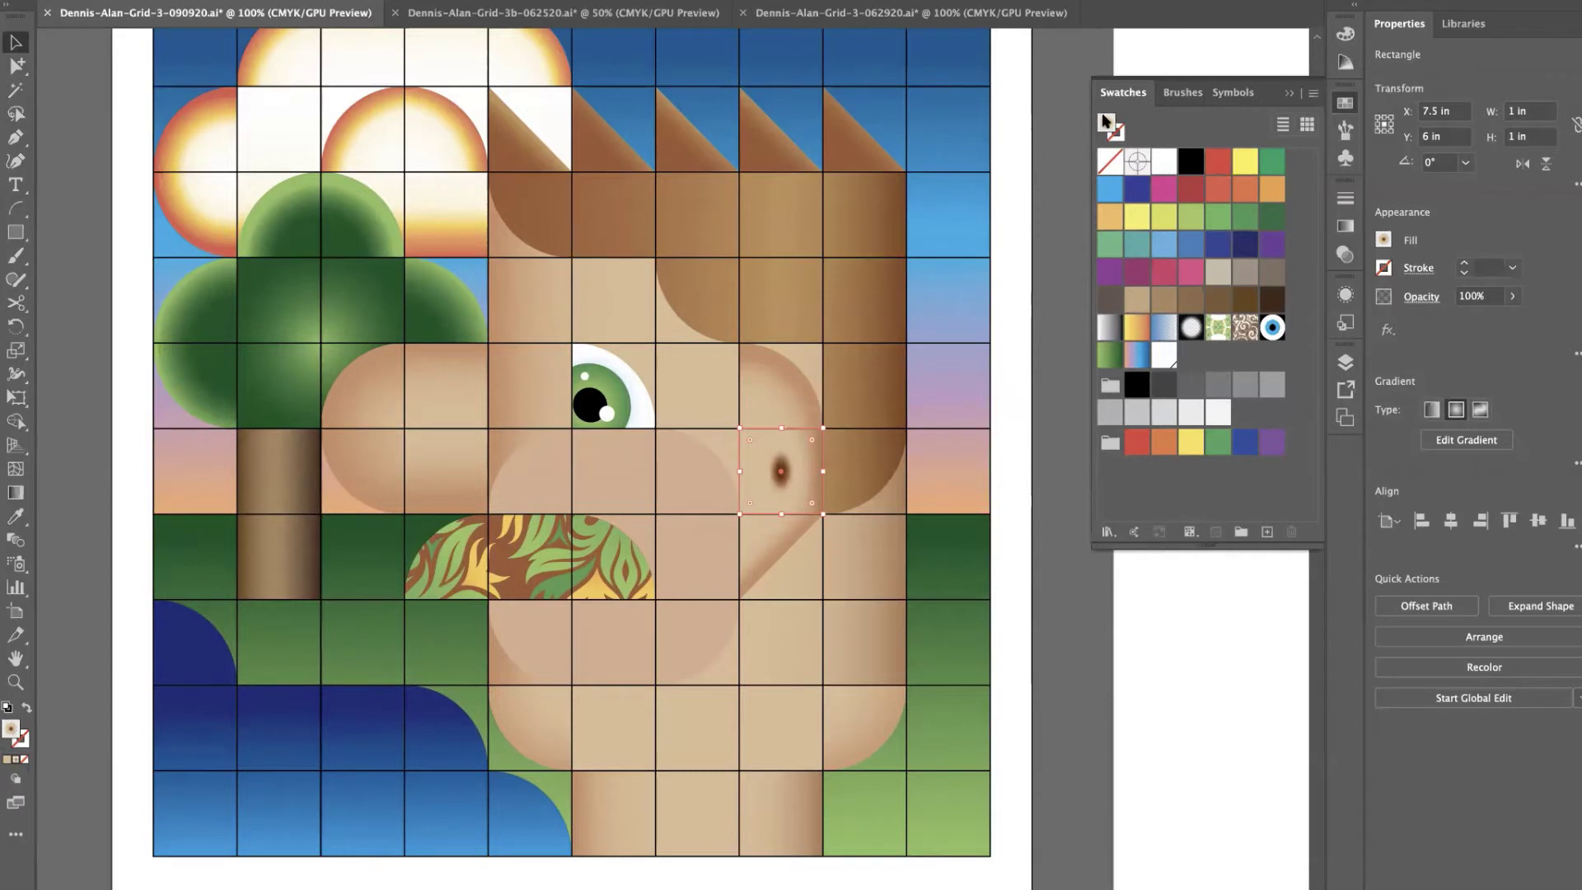
pyautogui.moveTo(1106, 122); pyautogui.dragTo(1195, 360)
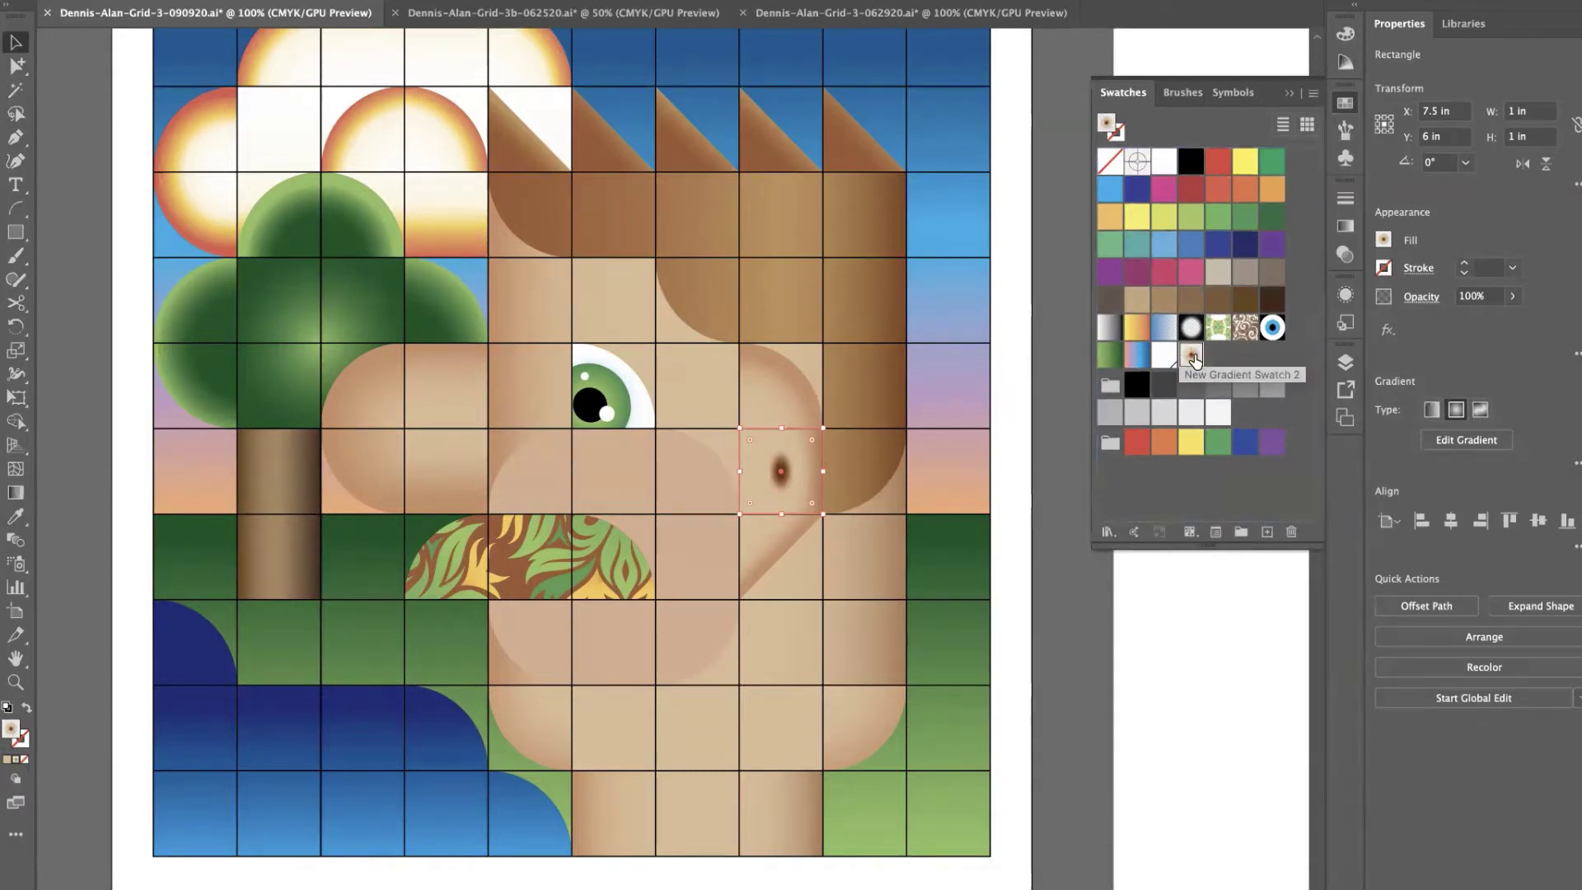
# Rename the new gradient swatch as "Ear hole".
pyautogui.doubleClick(1193, 357)
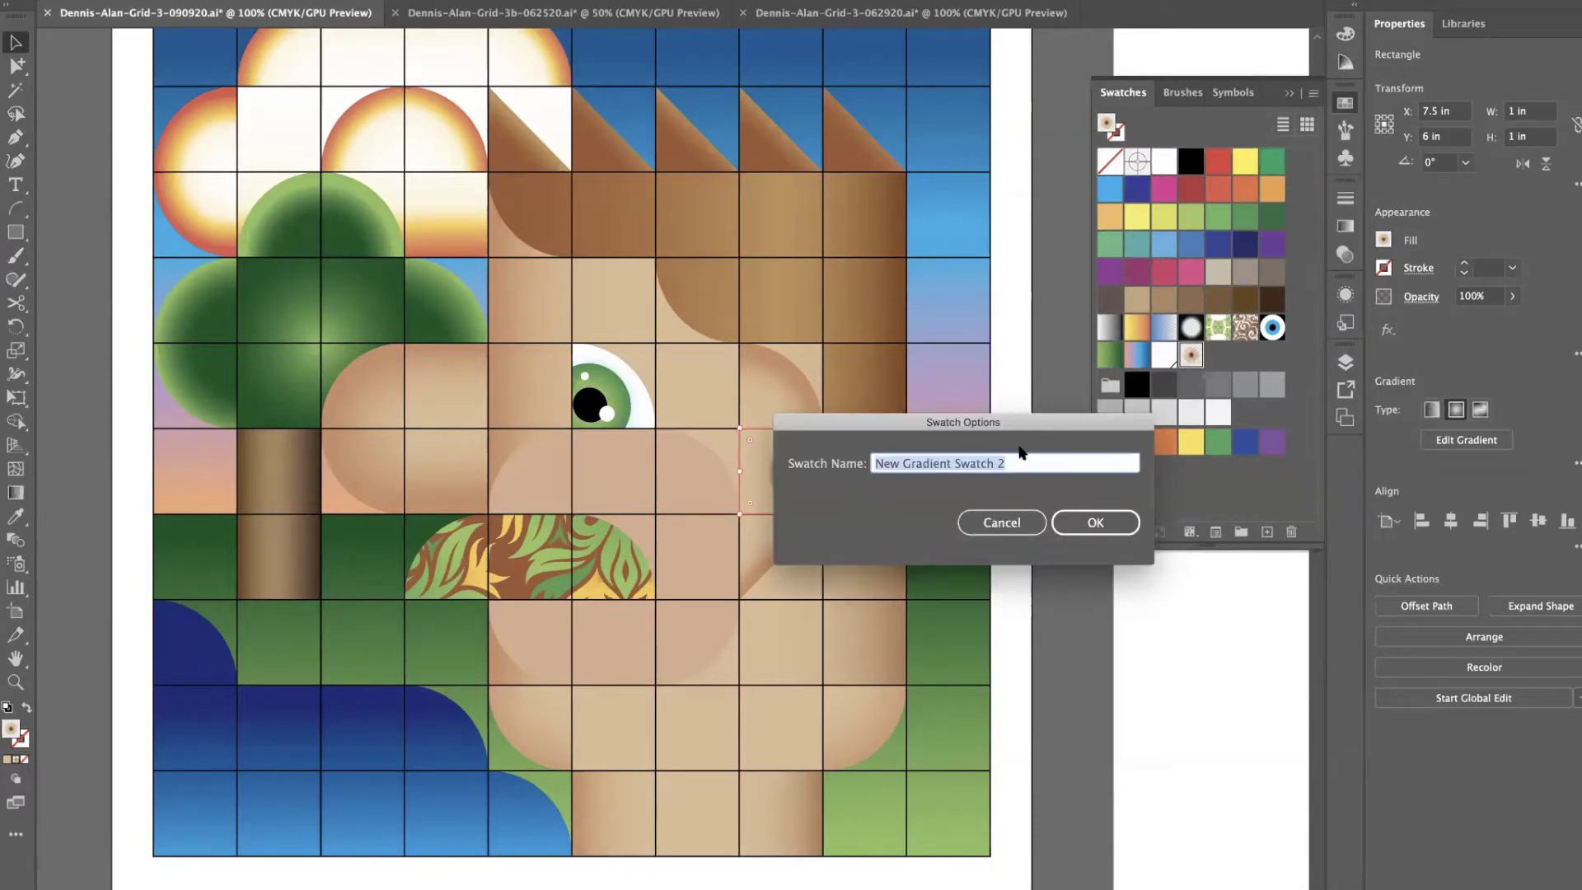
pyautogui.write('Ear')
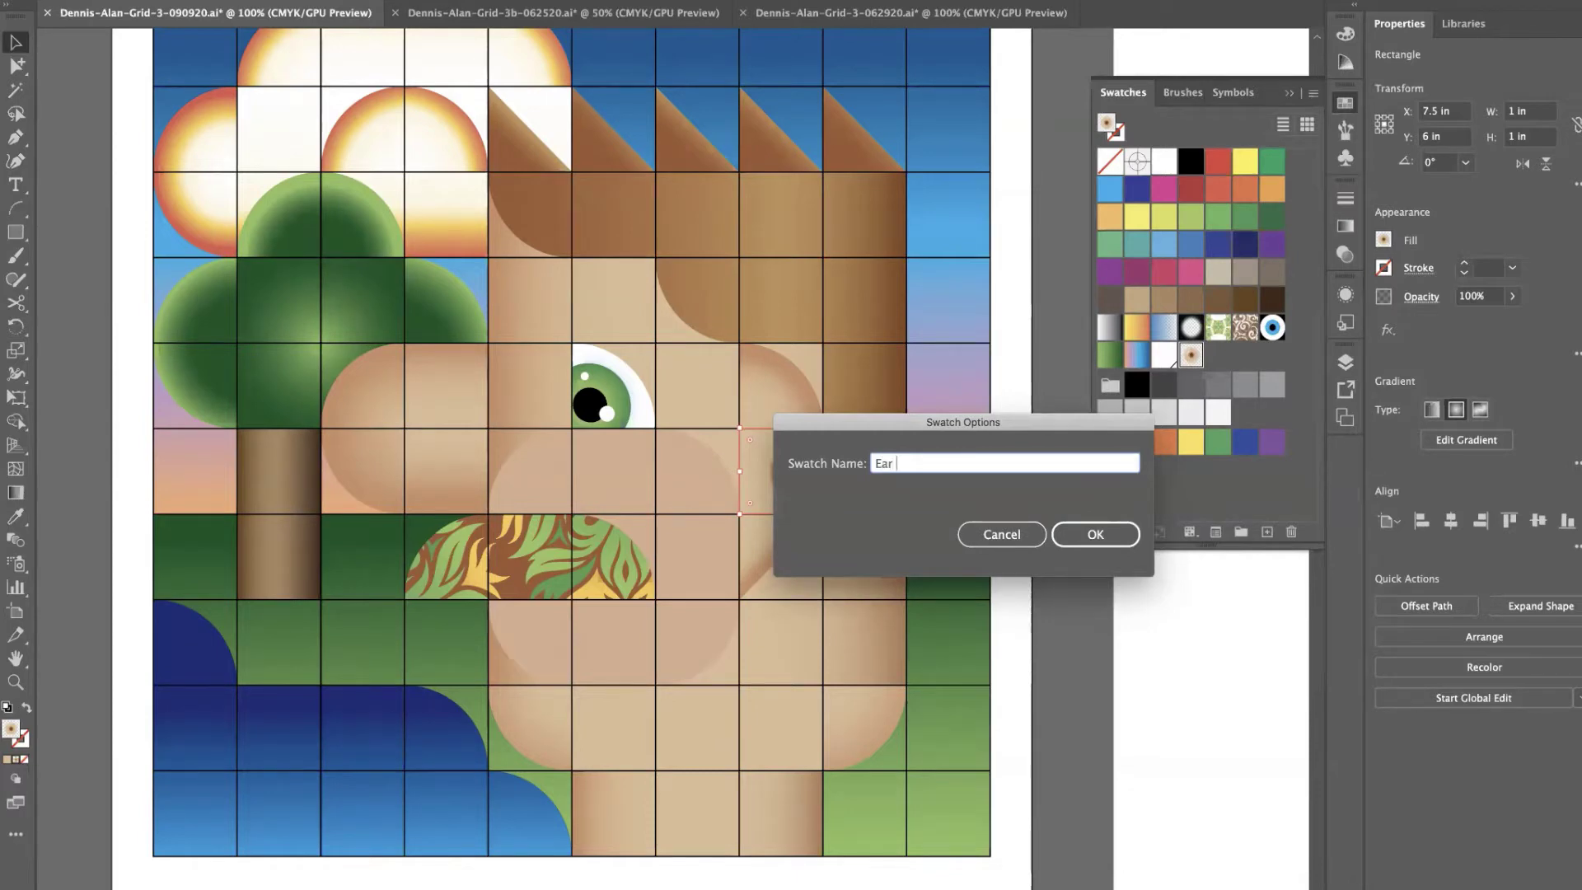
pyautogui.write(' hole')
pyautogui.press('Return')
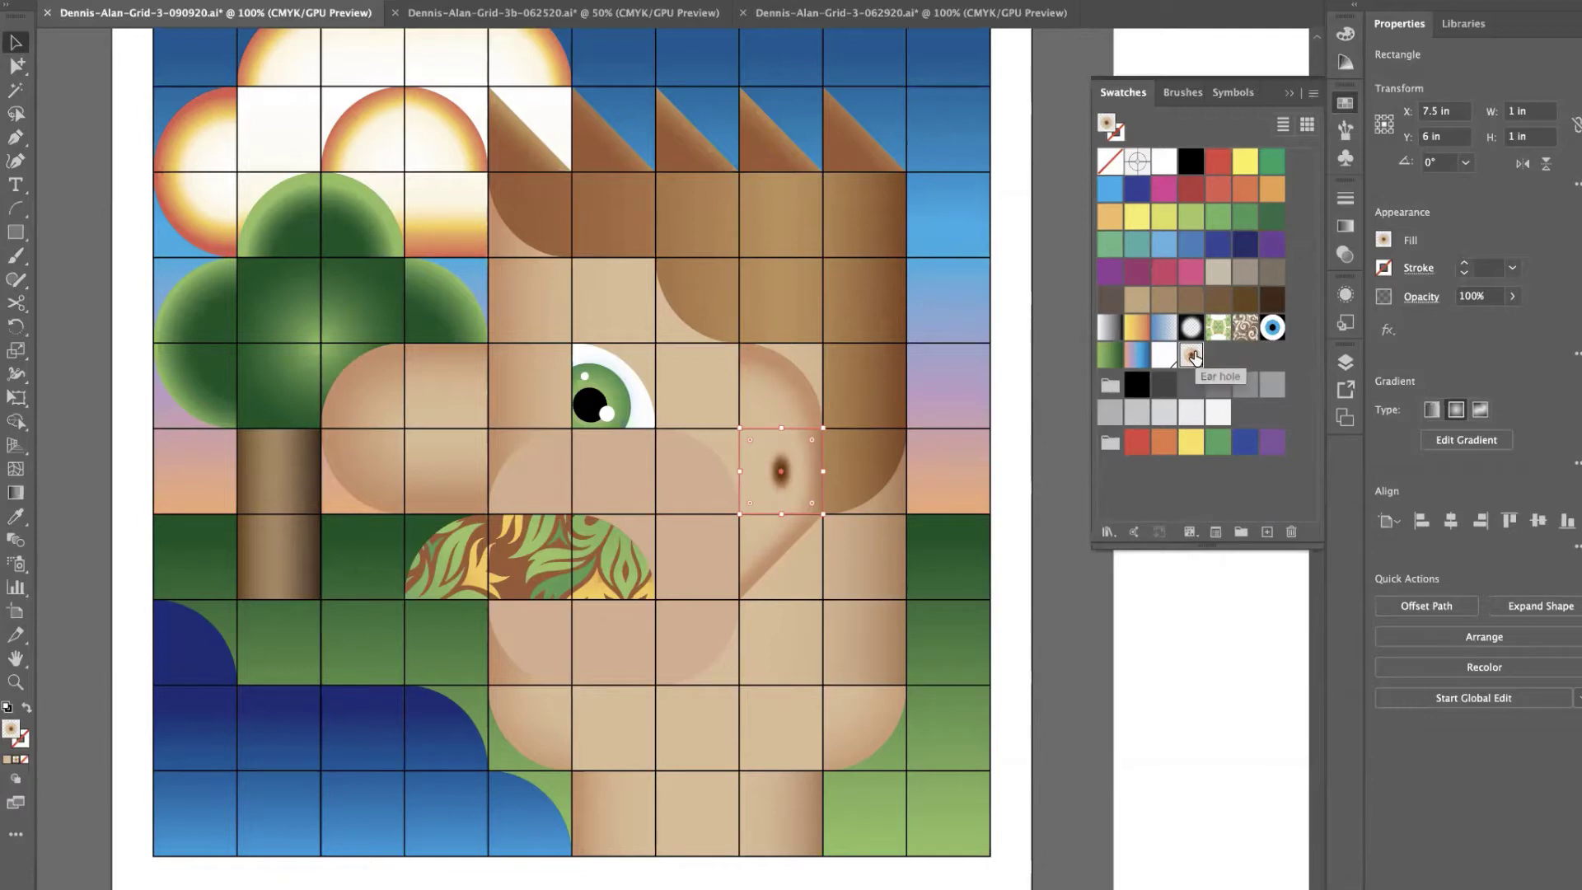
# Try the Ear hole swatch as an off-centre nostril on the nose's lower-right square, and remove it again.
pyautogui.click(457, 466)
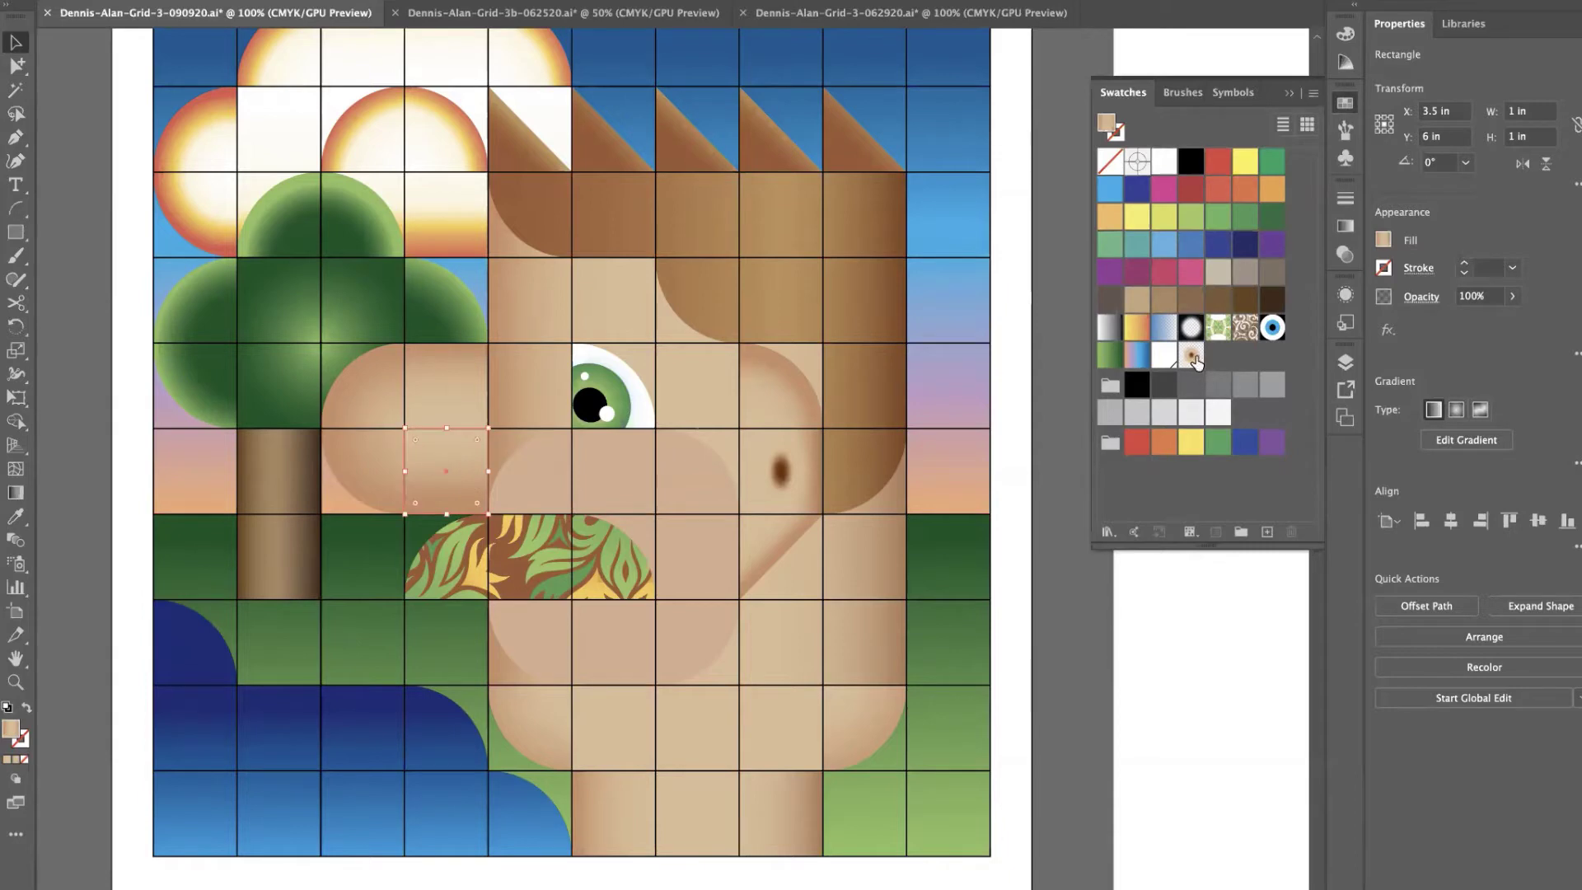
pyautogui.click(1192, 356)
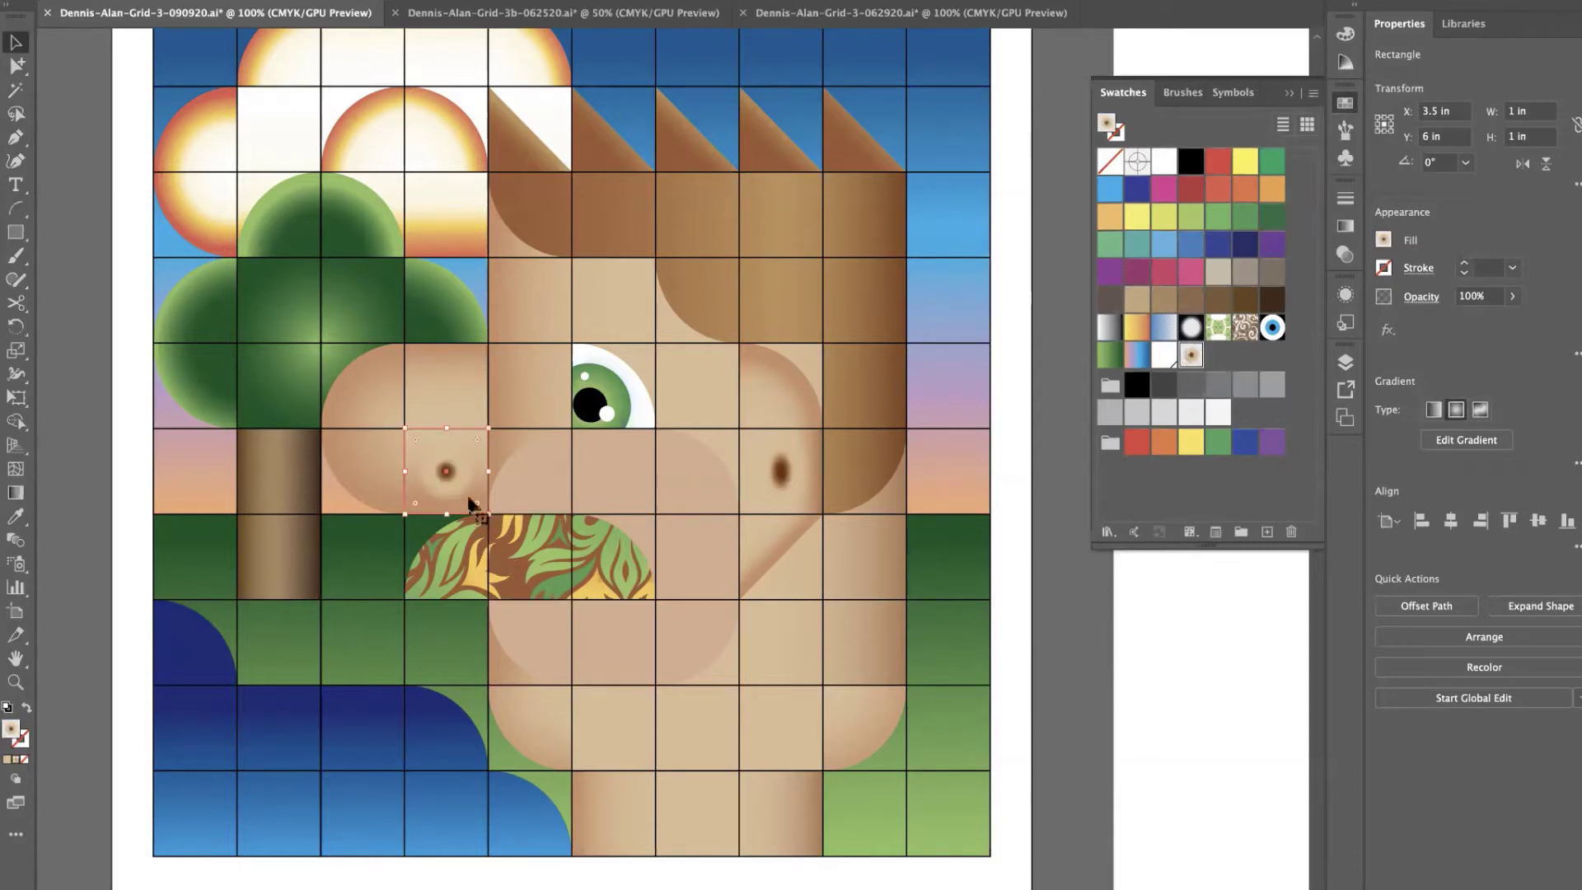
pyautogui.press('g')
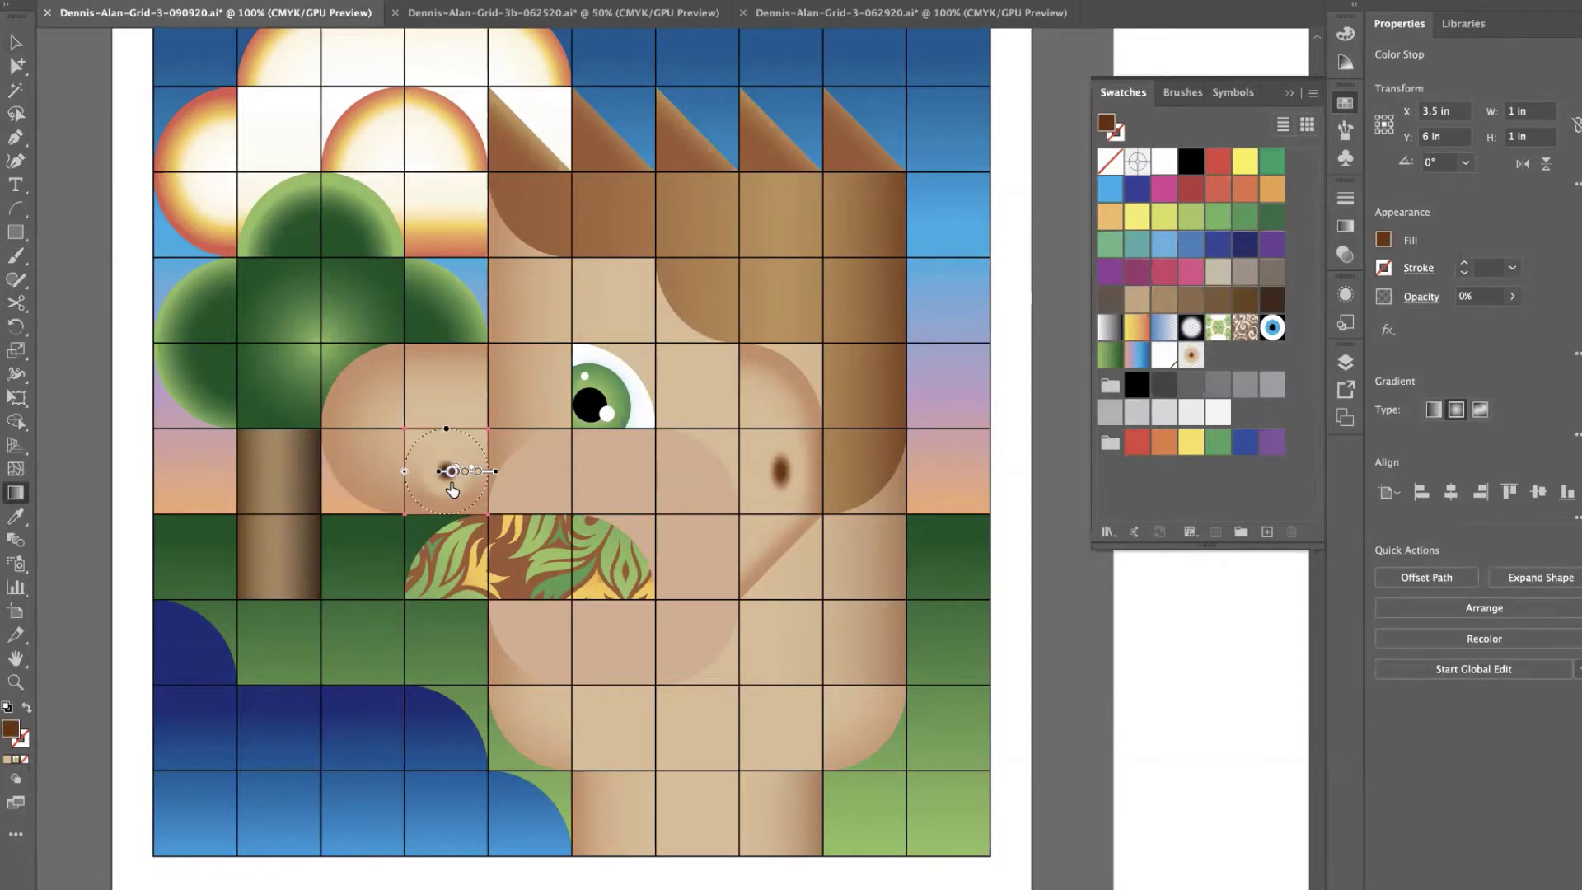
pyautogui.click(447, 471)
pyautogui.moveTo(487, 470); pyautogui.dragTo(507, 486)
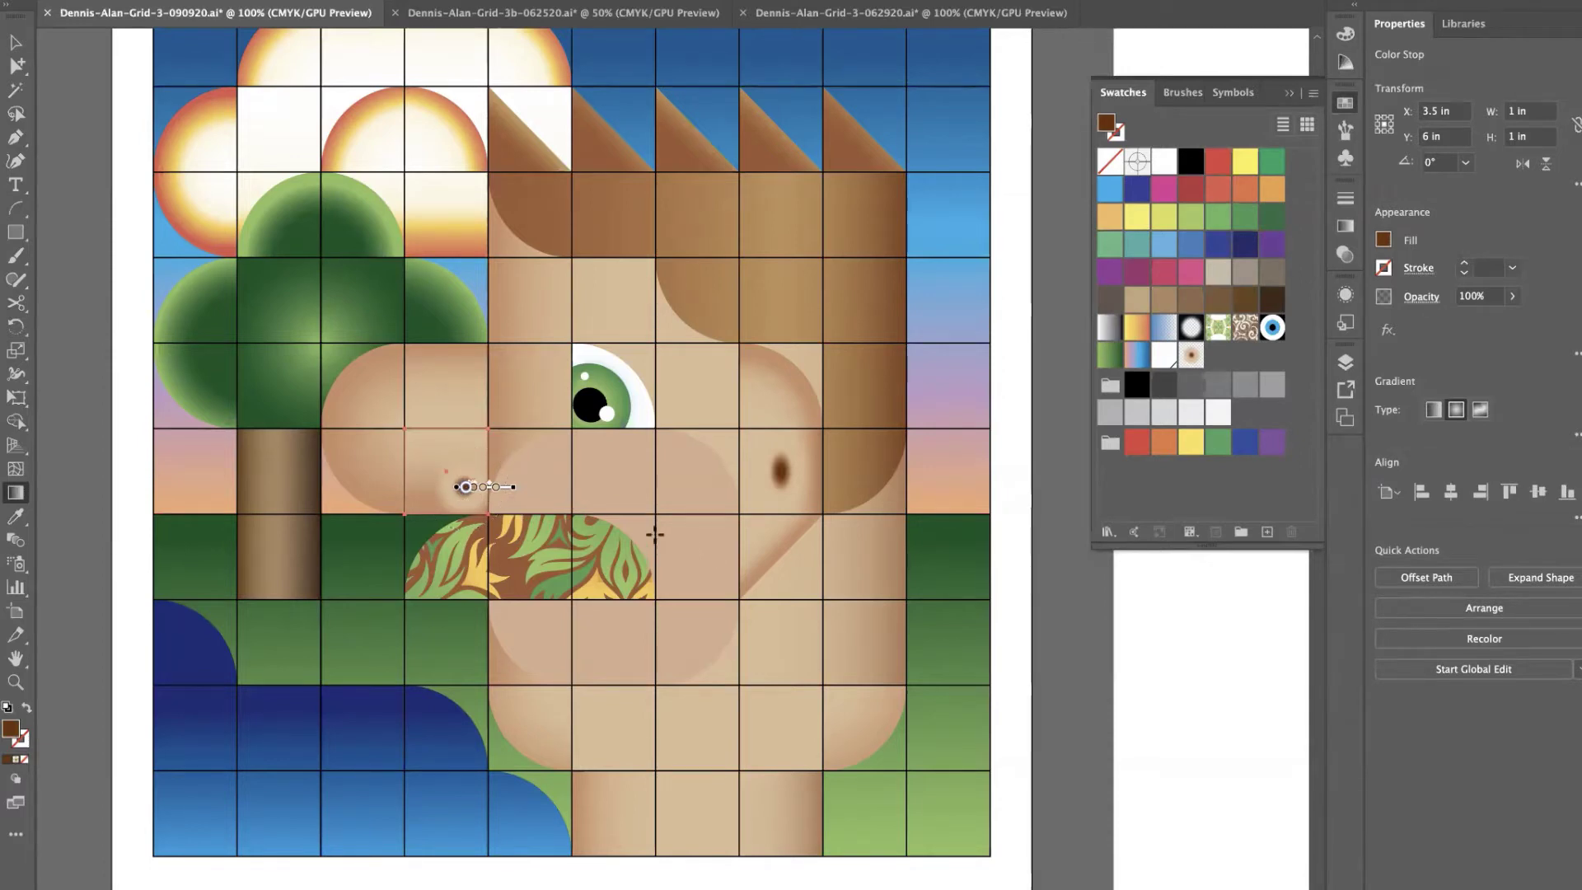
pyautogui.press('Delete')
pyautogui.press('Delete')
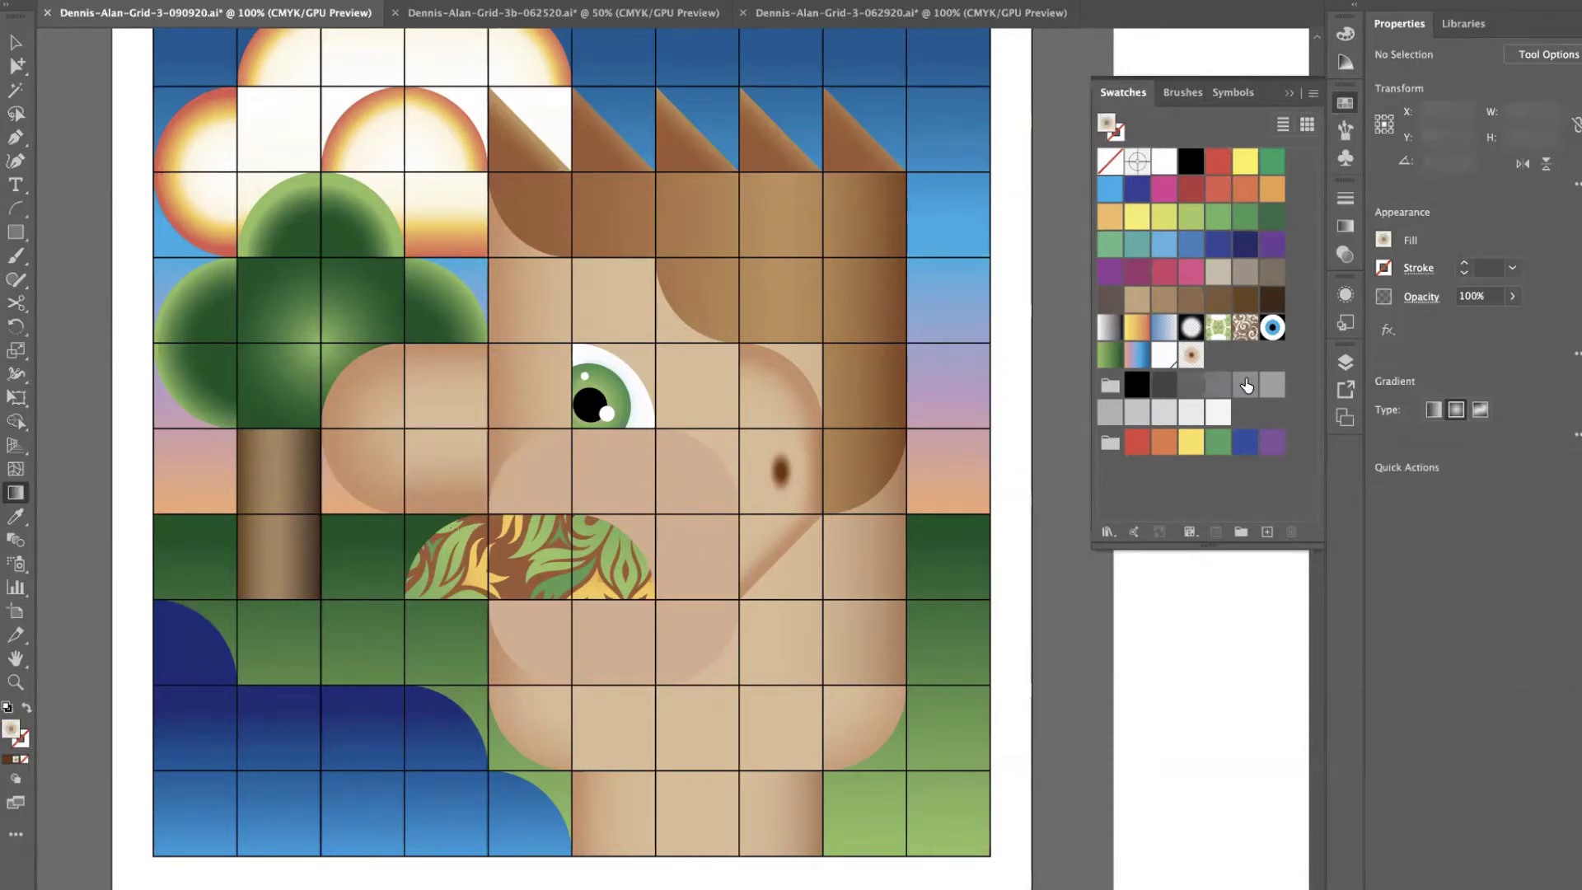
# Select the mustache group, open the Basic Graphics_Lines pattern swatch library, and enlarge it to show all its patterns.
pyautogui.click(537, 554)
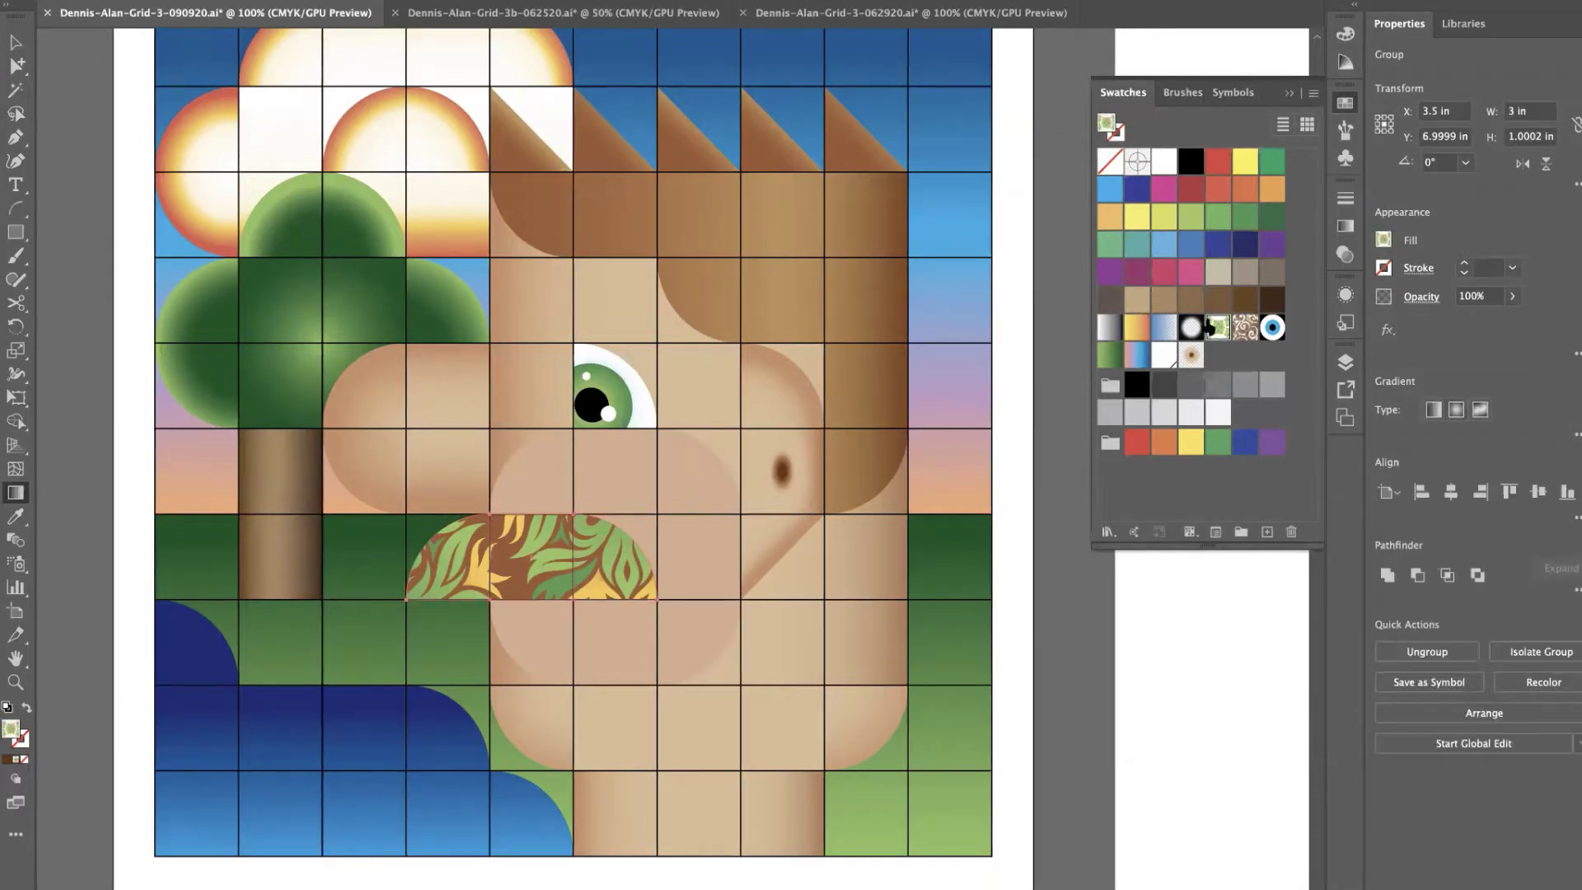
pyautogui.click(1315, 96)
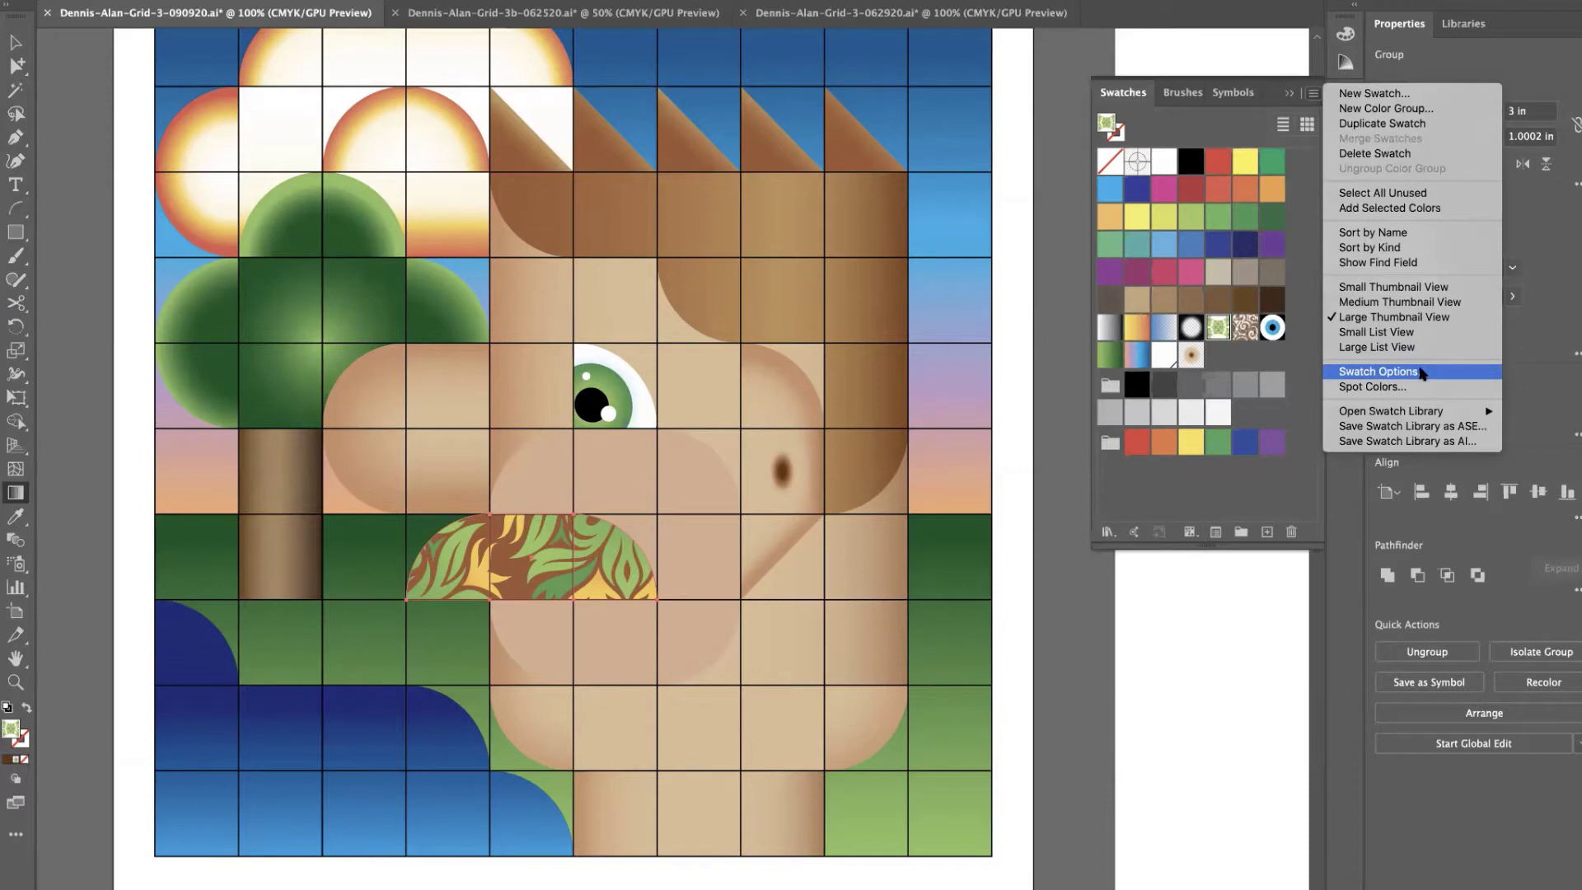
pyautogui.moveTo(1411, 412)
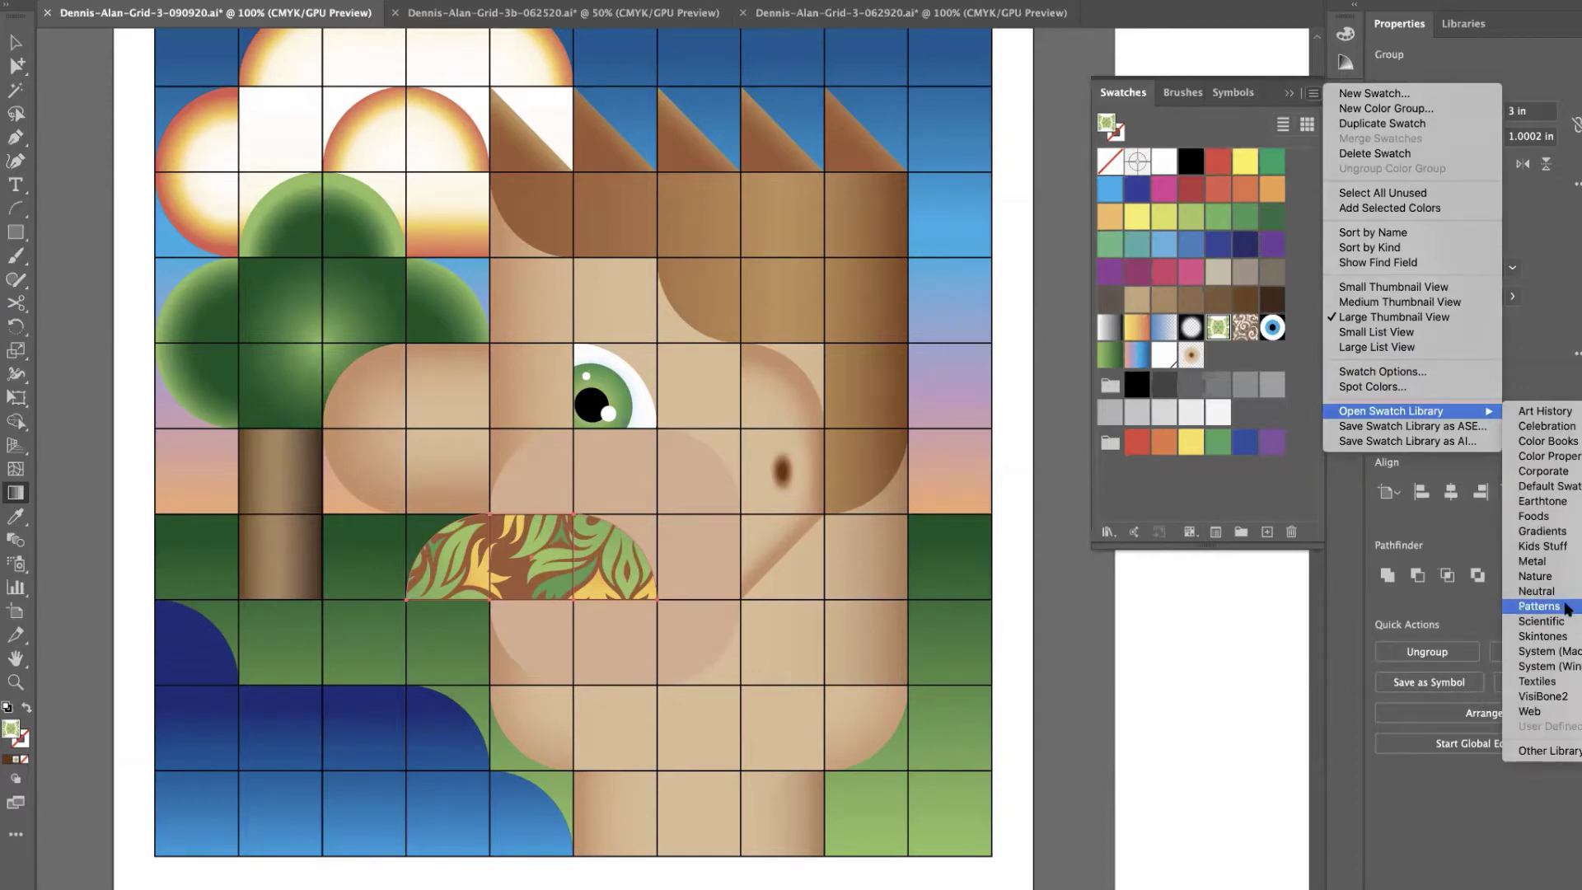
pyautogui.moveTo(1539, 606)
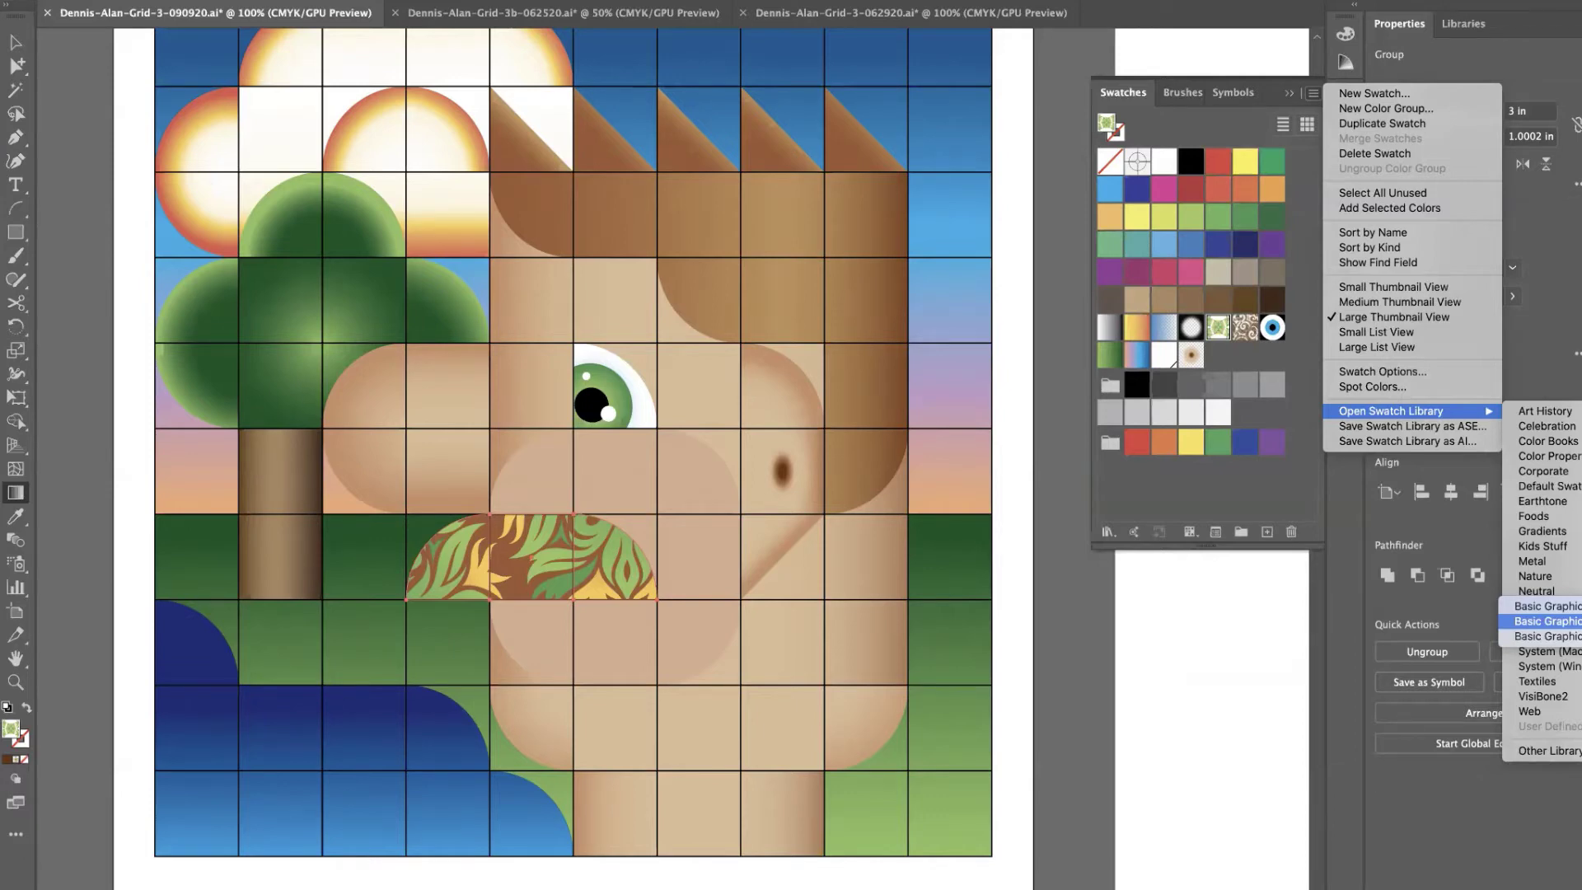
pyautogui.click(1547, 620)
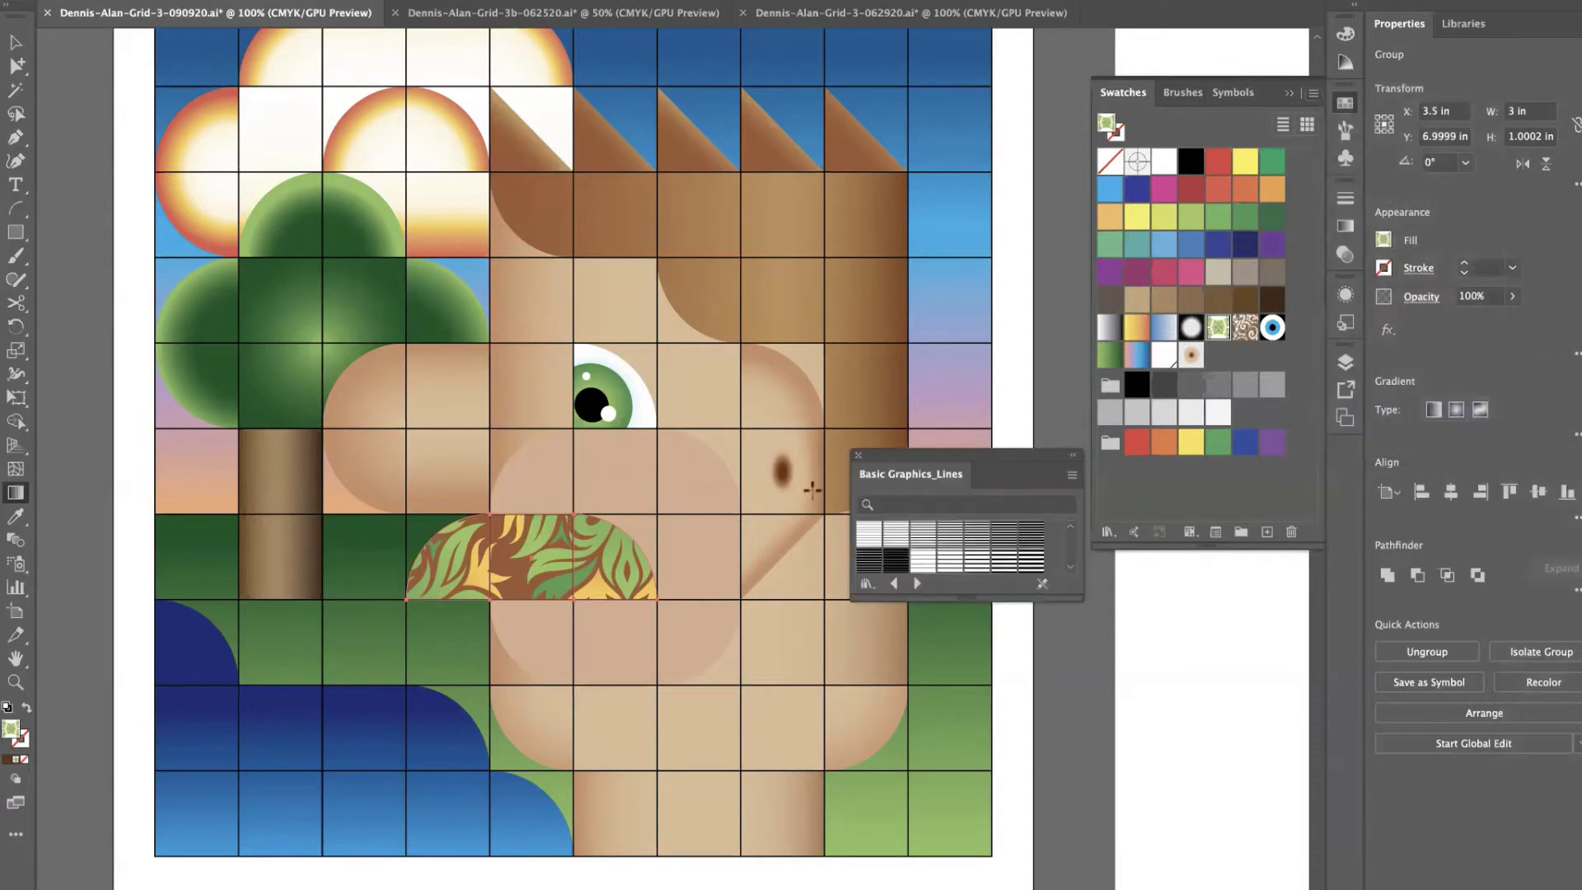
pyautogui.moveTo(969, 599); pyautogui.dragTo(1016, 726)
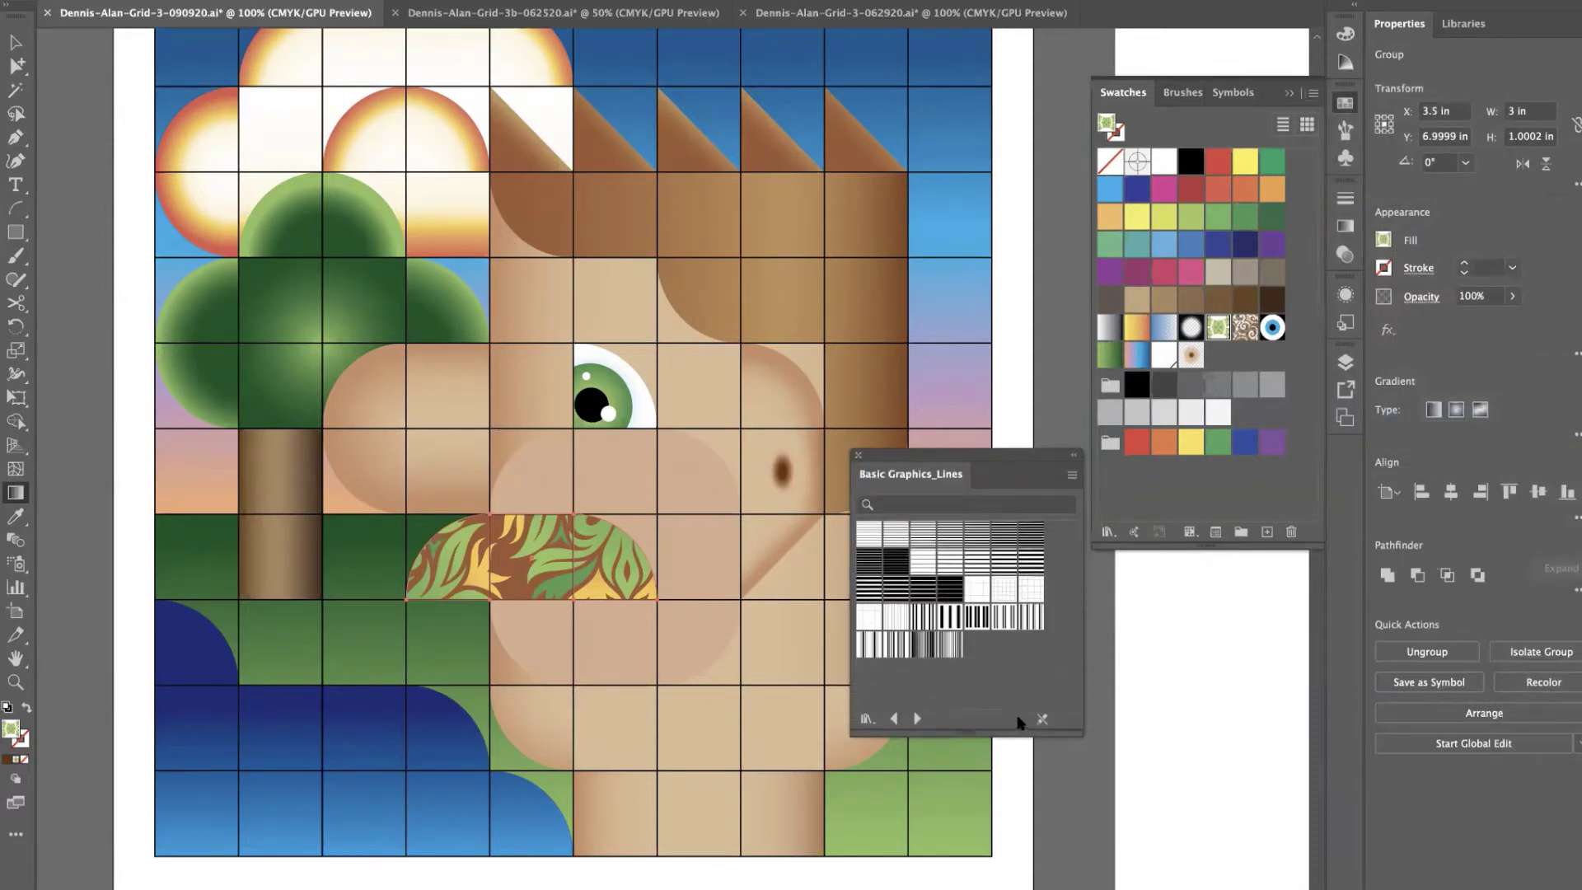
# Try several vertical line patterns on the mustache group and settle on the one alternating thick and thin stripes.
pyautogui.click(1029, 618)
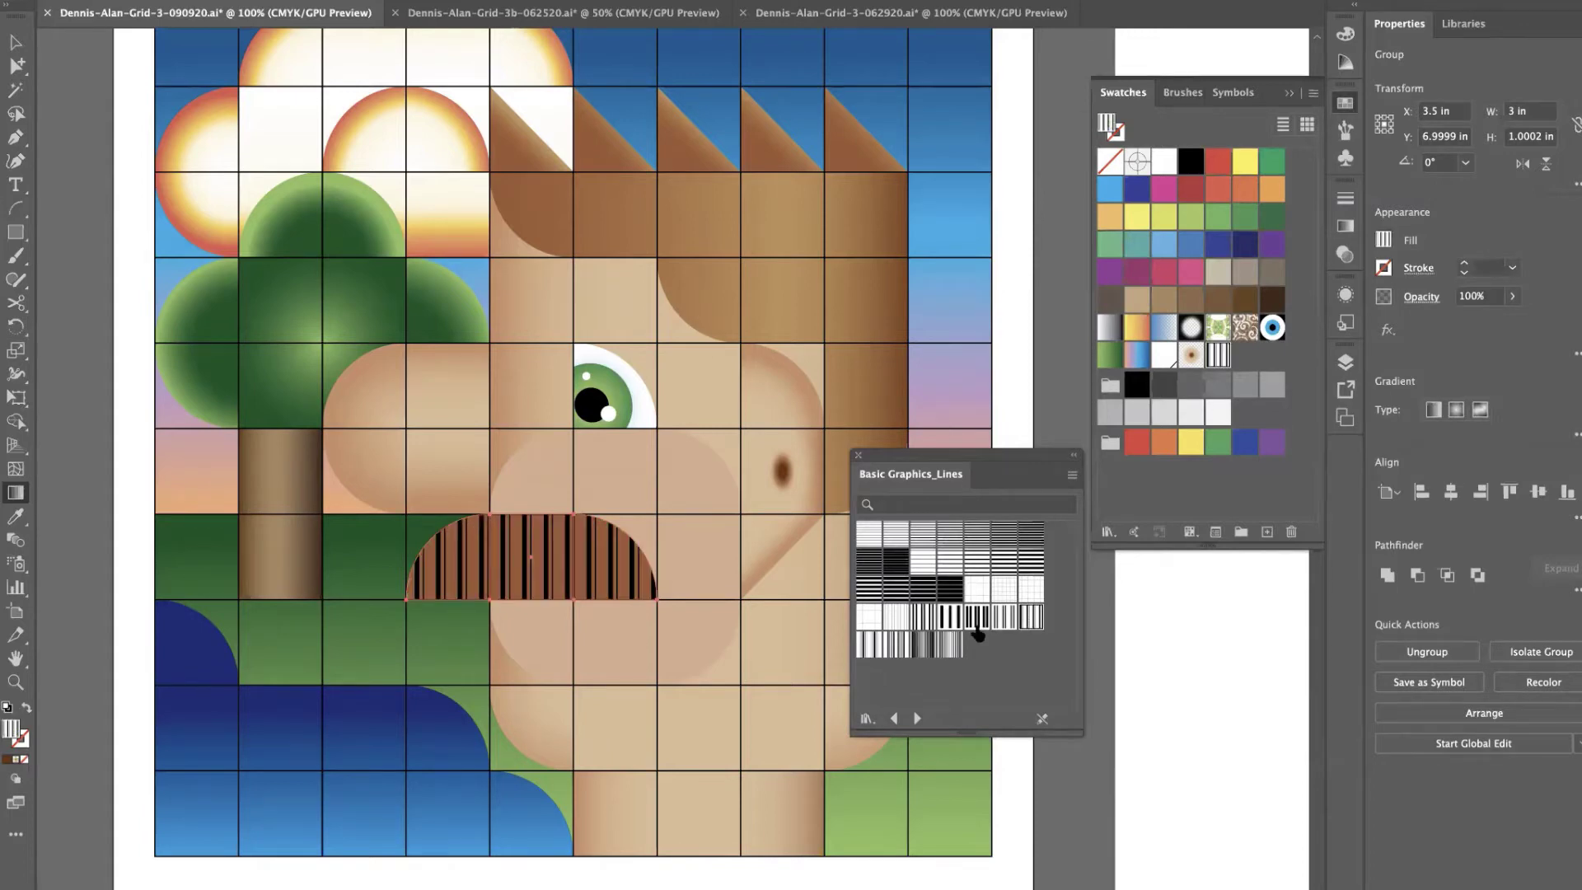
pyautogui.click(1005, 617)
pyautogui.click(947, 646)
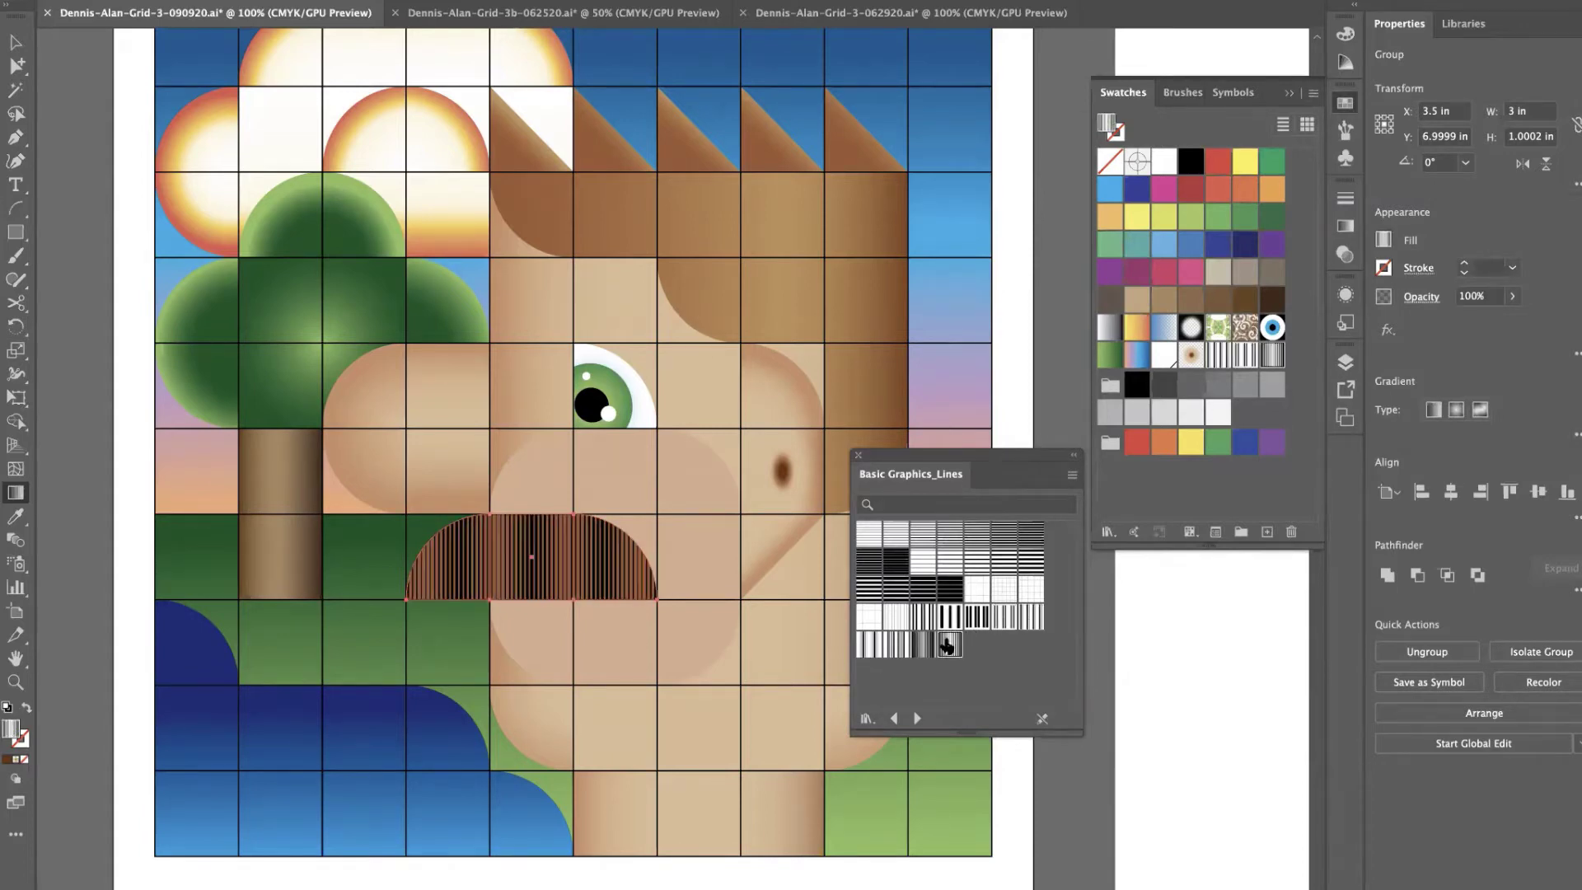
pyautogui.click(896, 644)
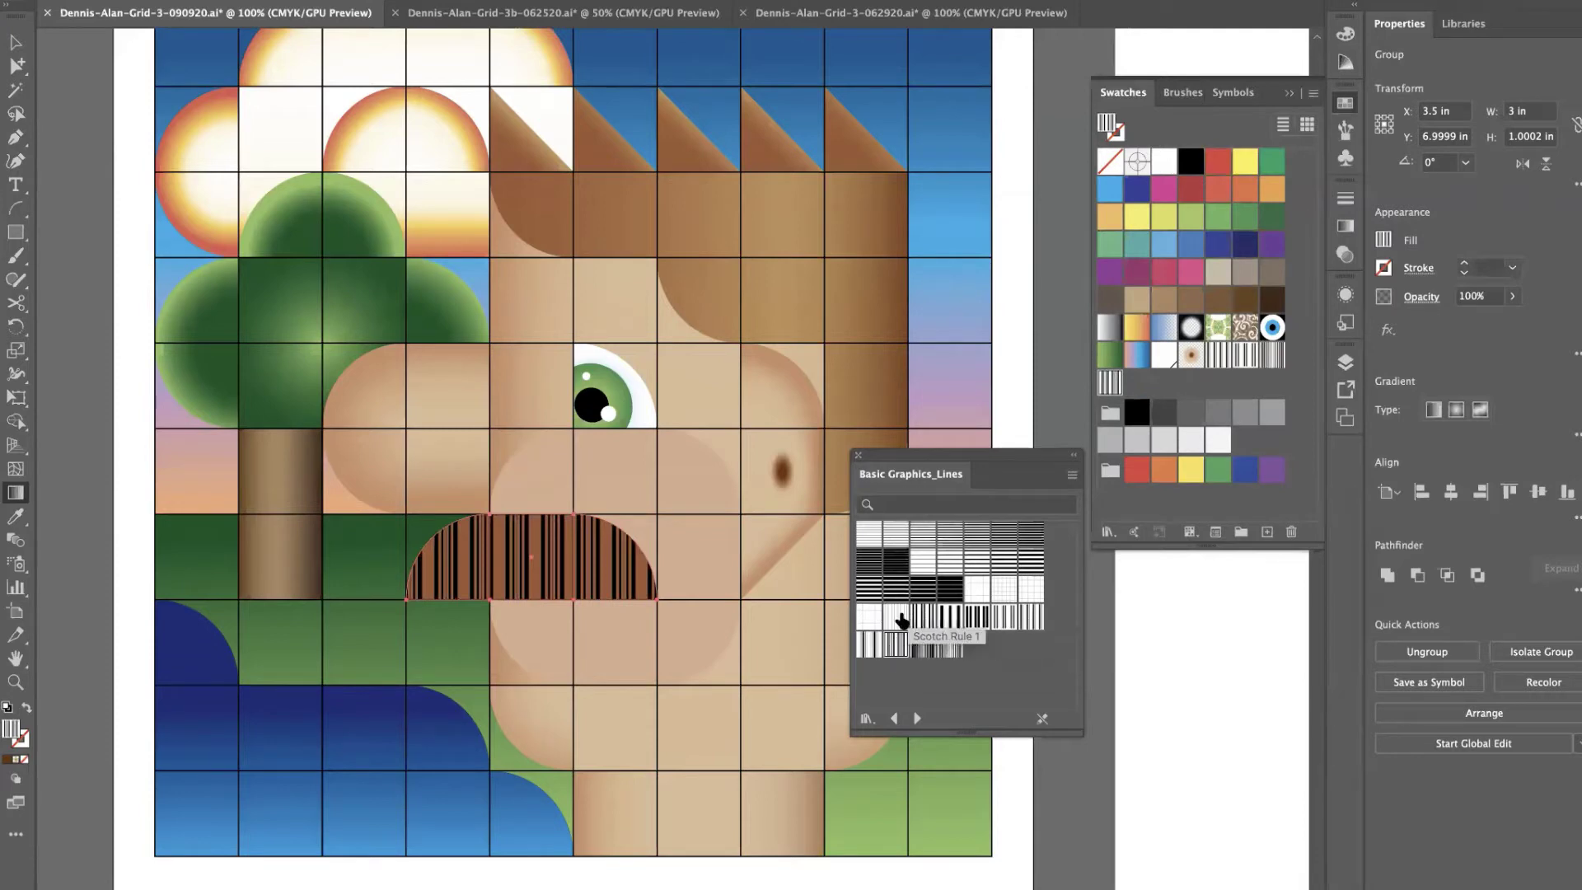
pyautogui.click(899, 618)
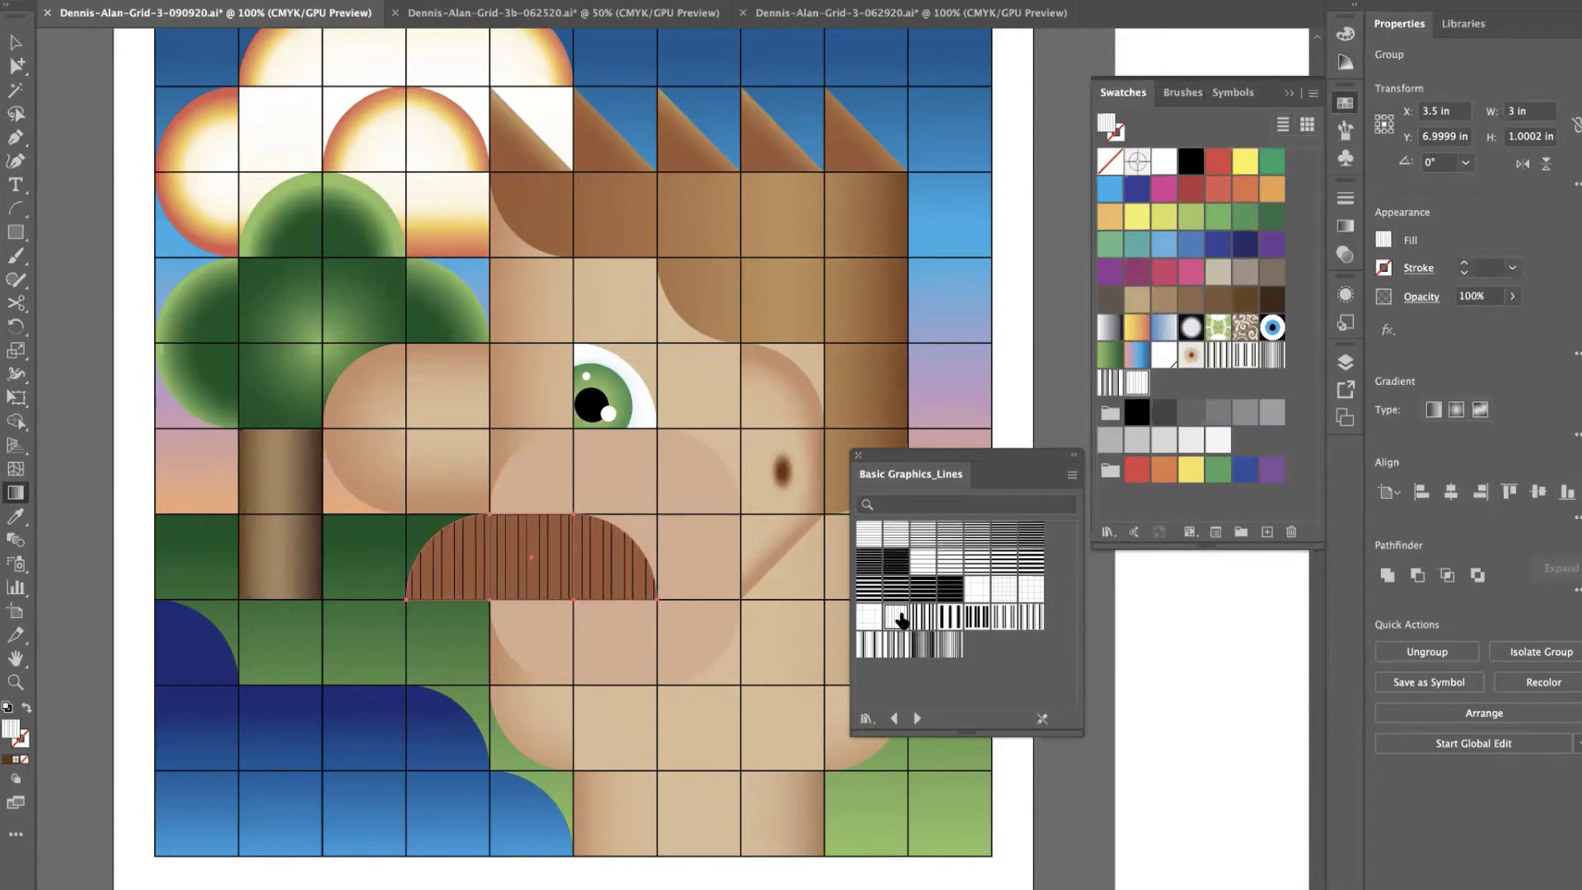
pyautogui.click(1022, 616)
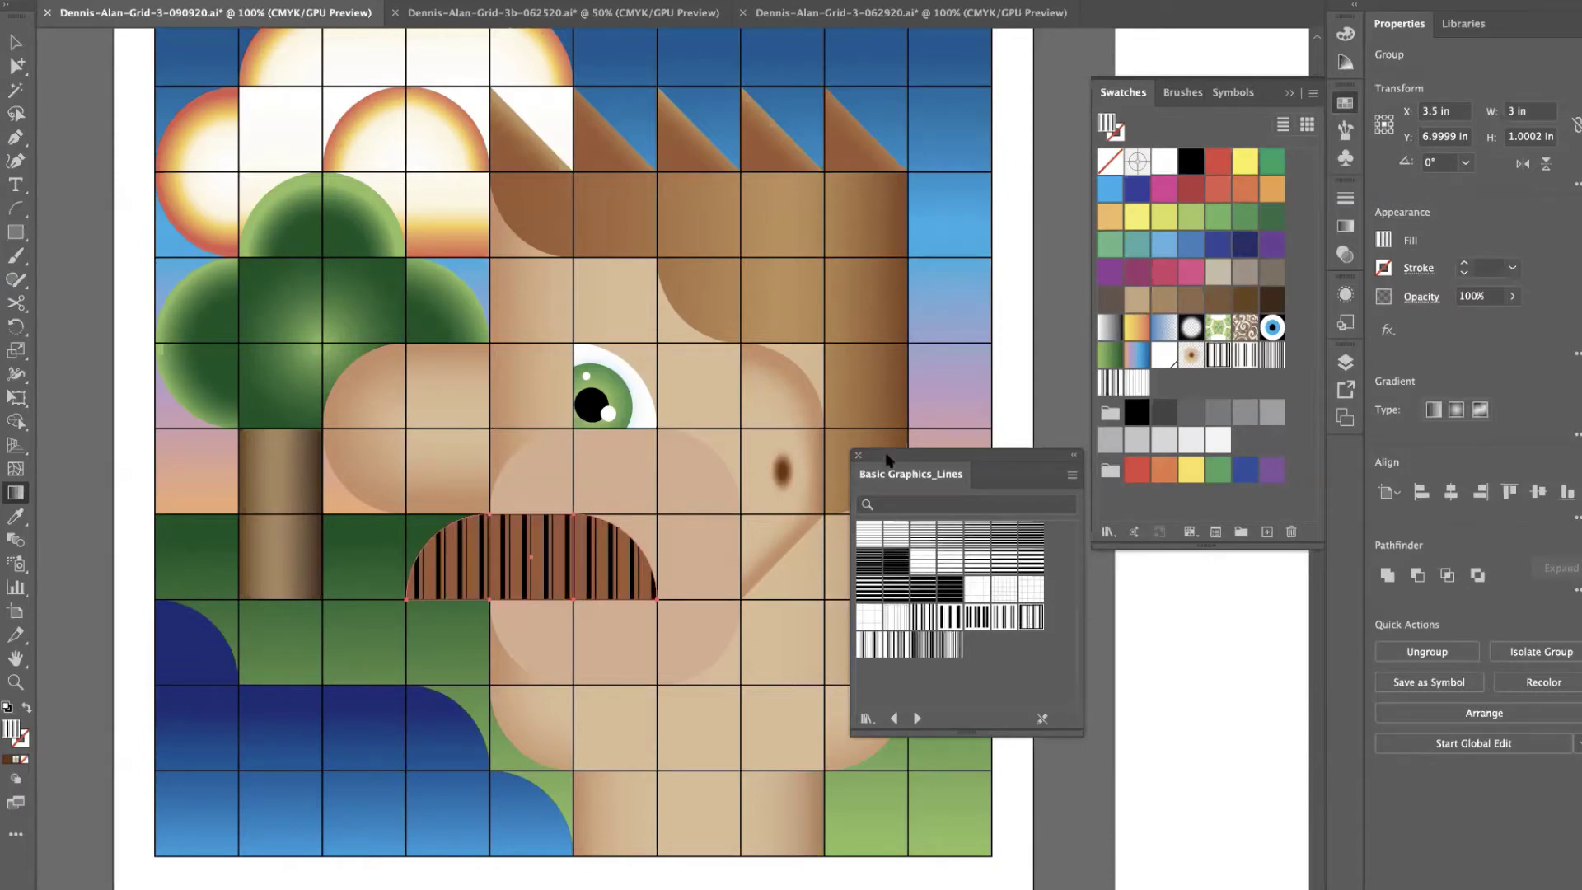
# Set the mustache stripe pattern's opacity to 59% and its blending mode to Multiply.
pyautogui.hotkey('ctrl', '=')
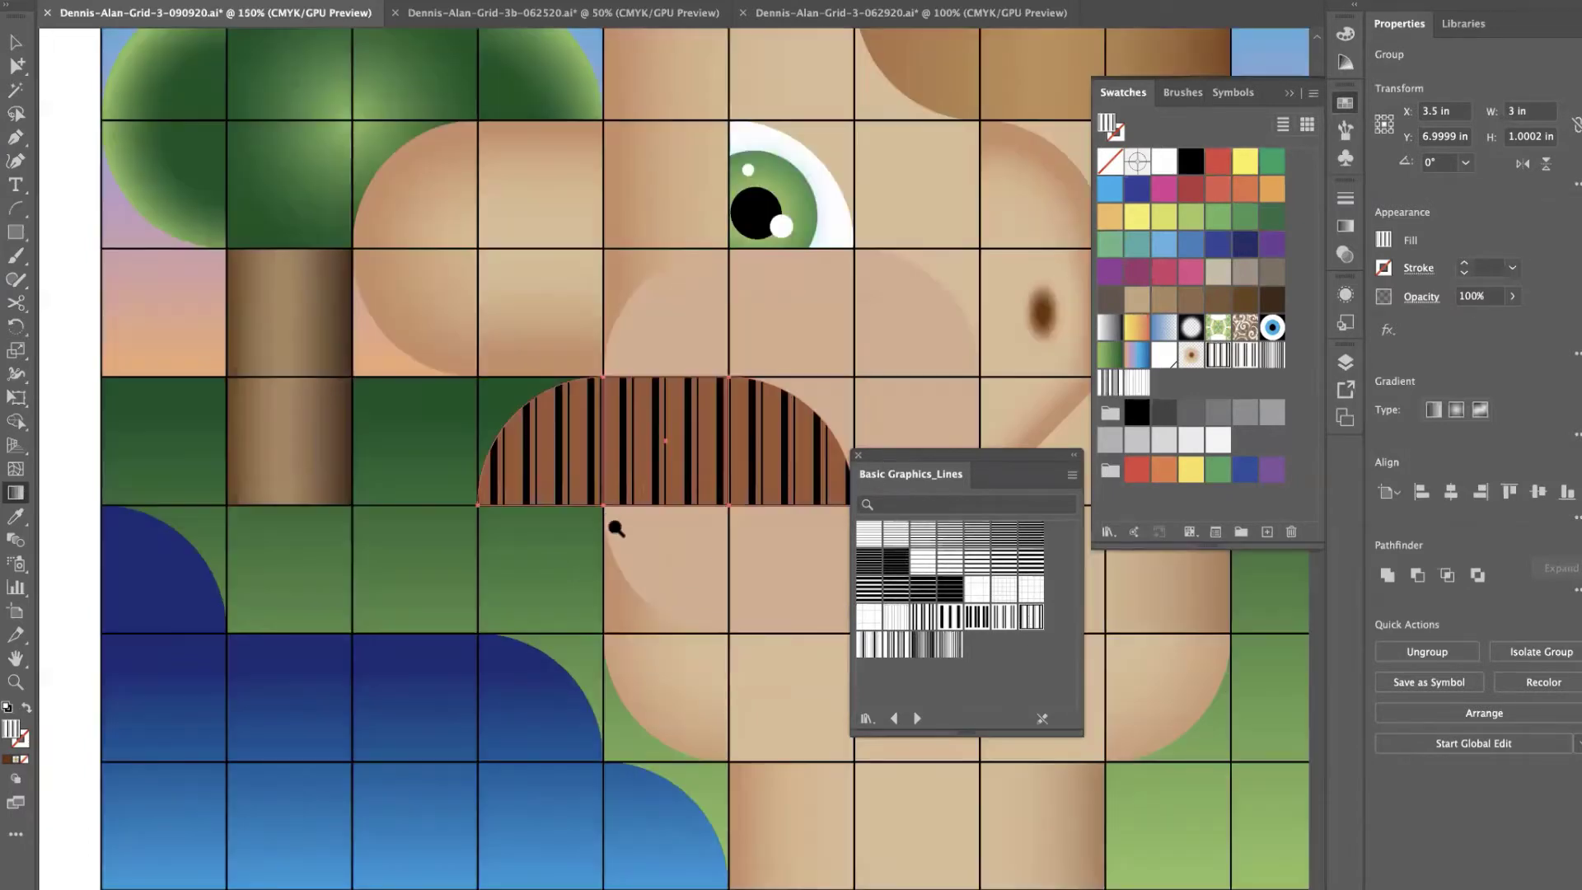
pyautogui.hotkey('ctrl', '=')
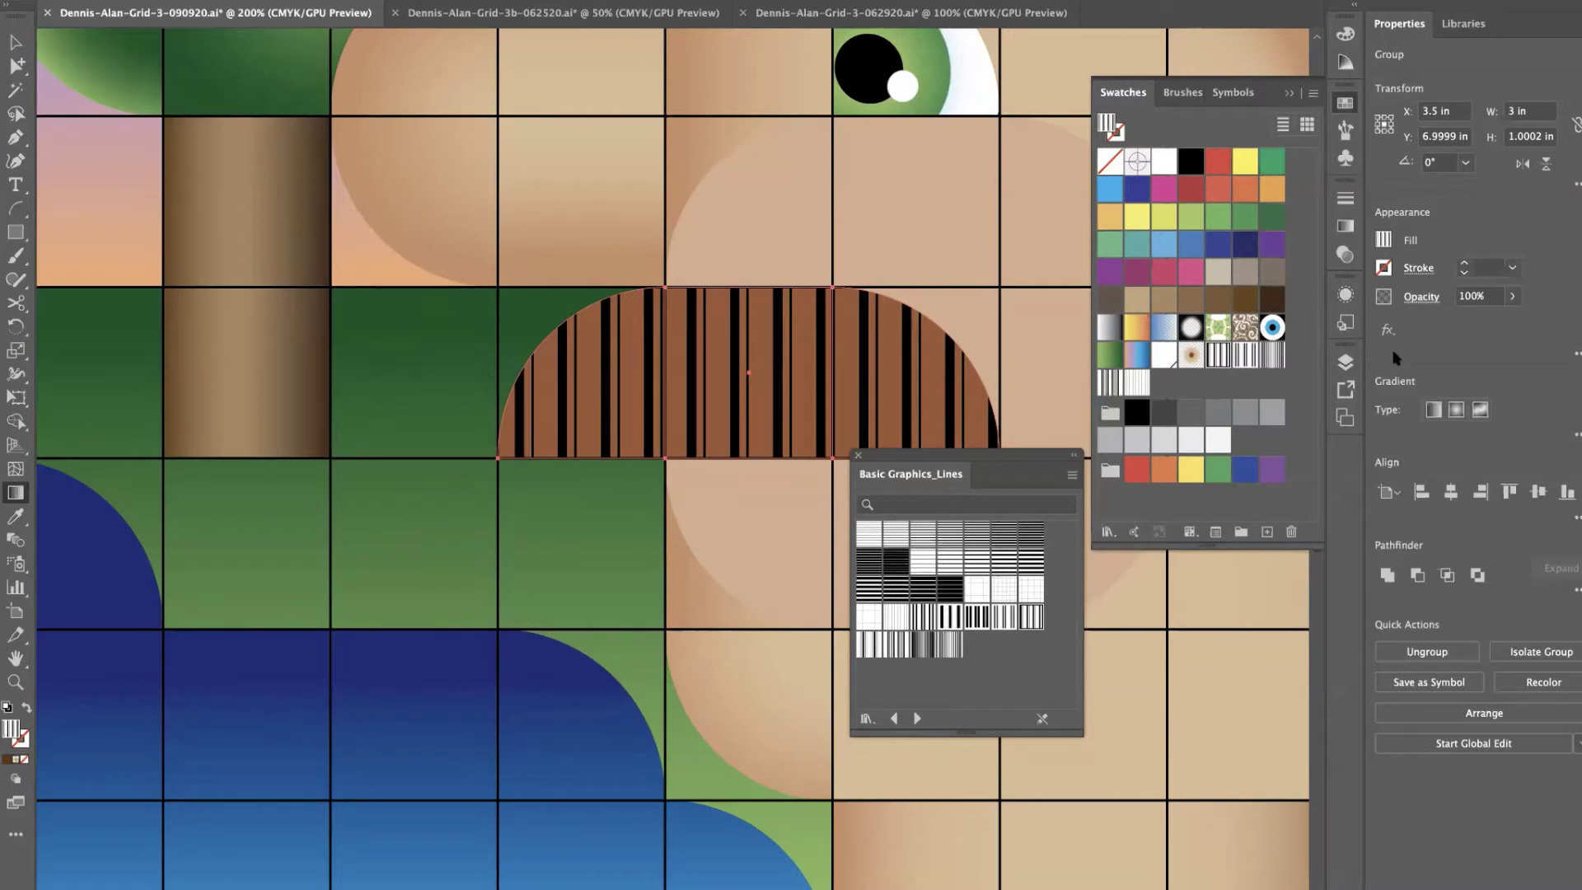
pyautogui.click(1346, 256)
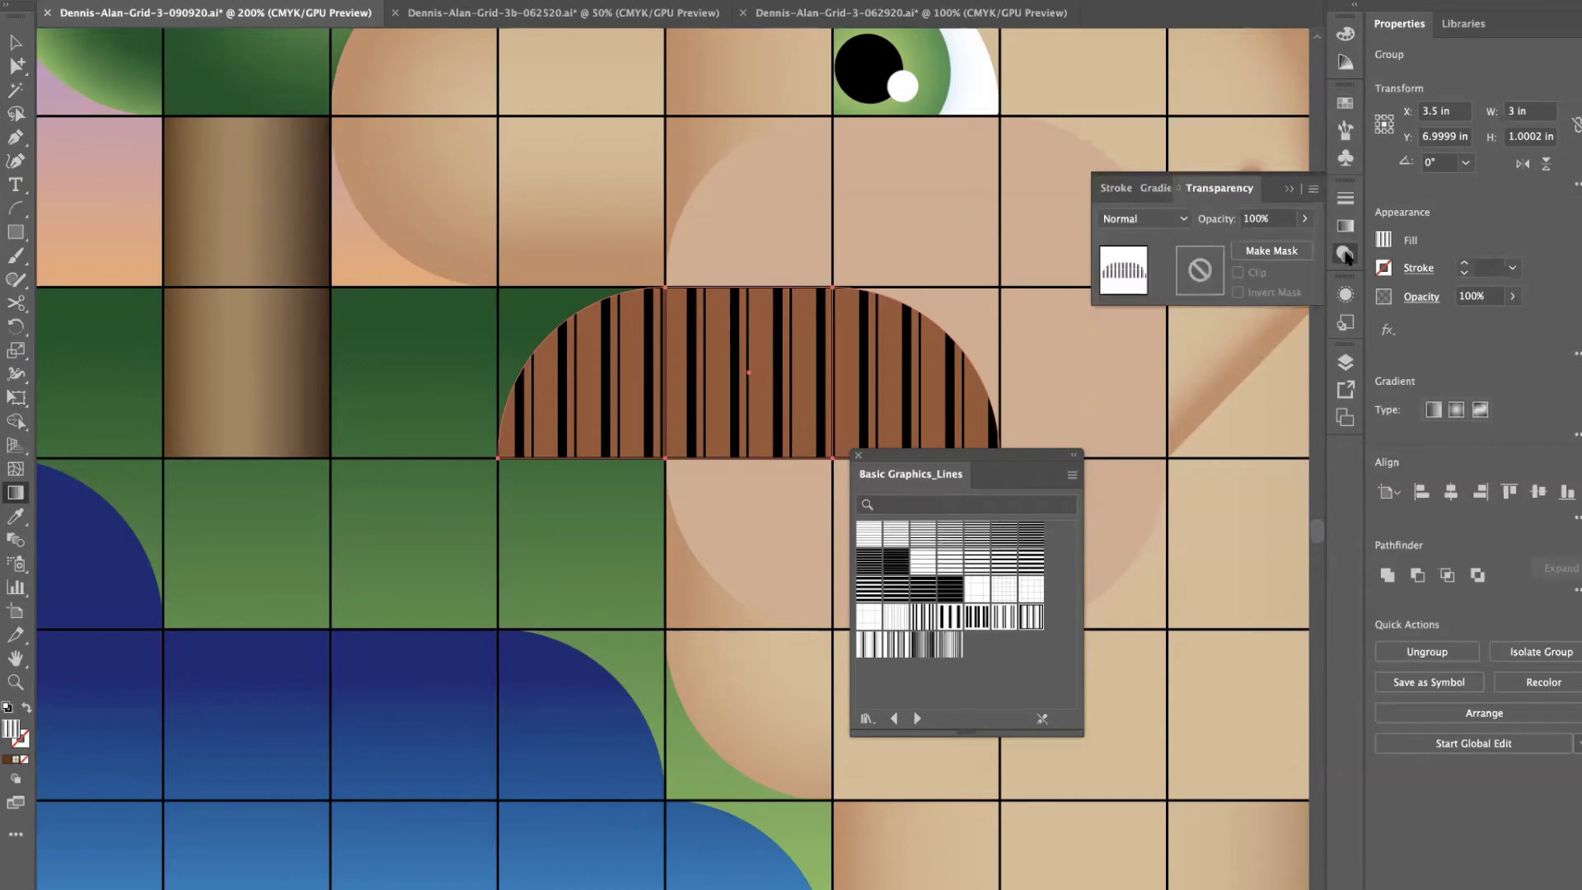
pyautogui.click(1305, 220)
pyautogui.moveTo(1301, 244); pyautogui.dragTo(1273, 244)
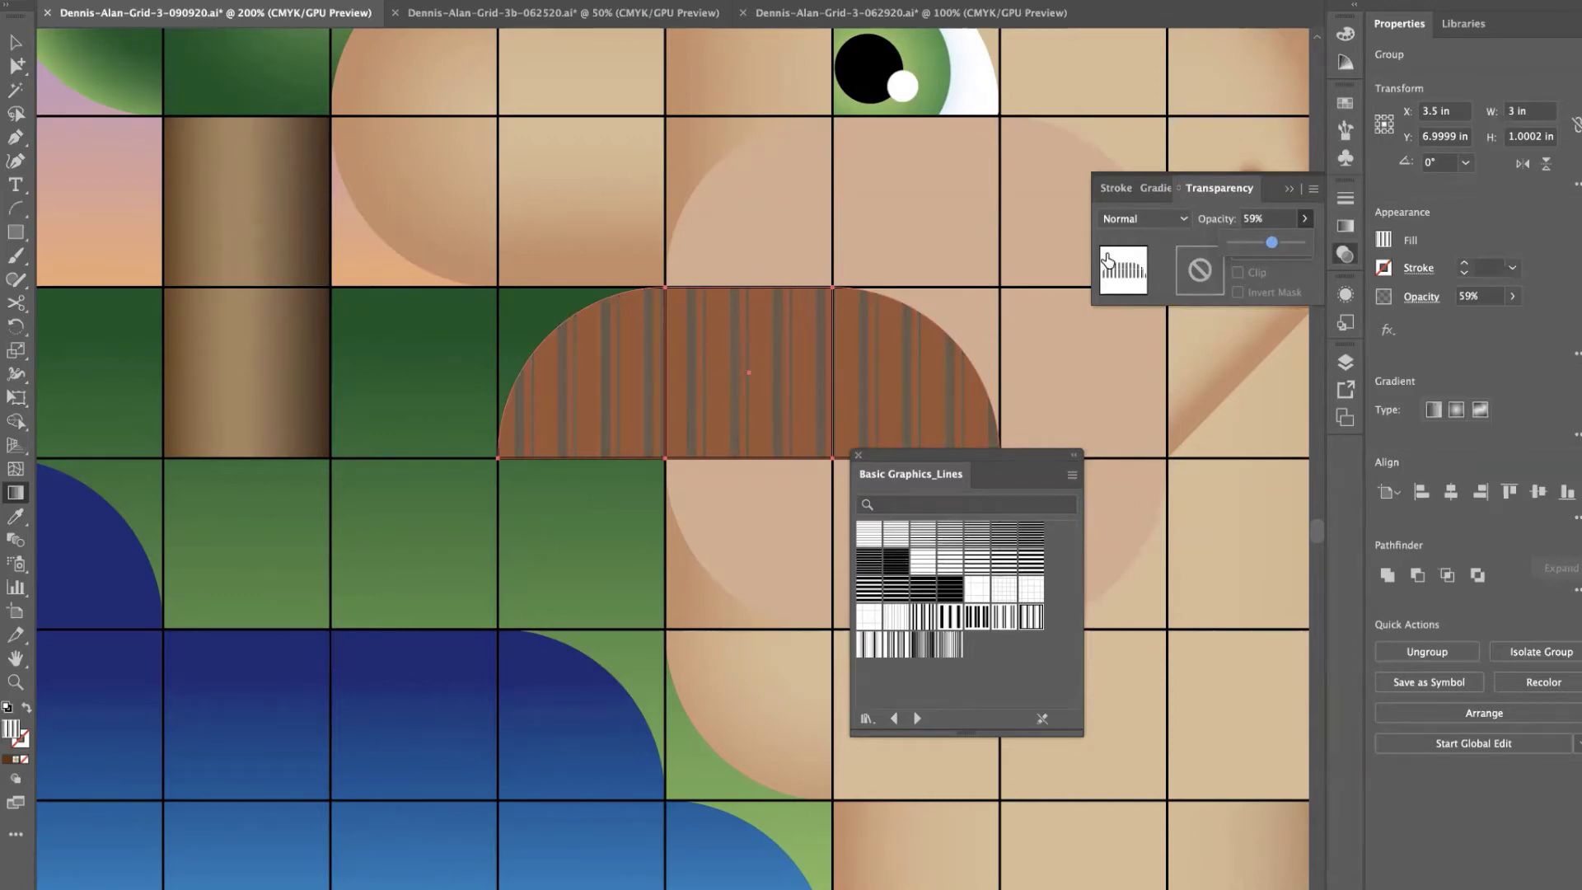
pyautogui.click(1144, 219)
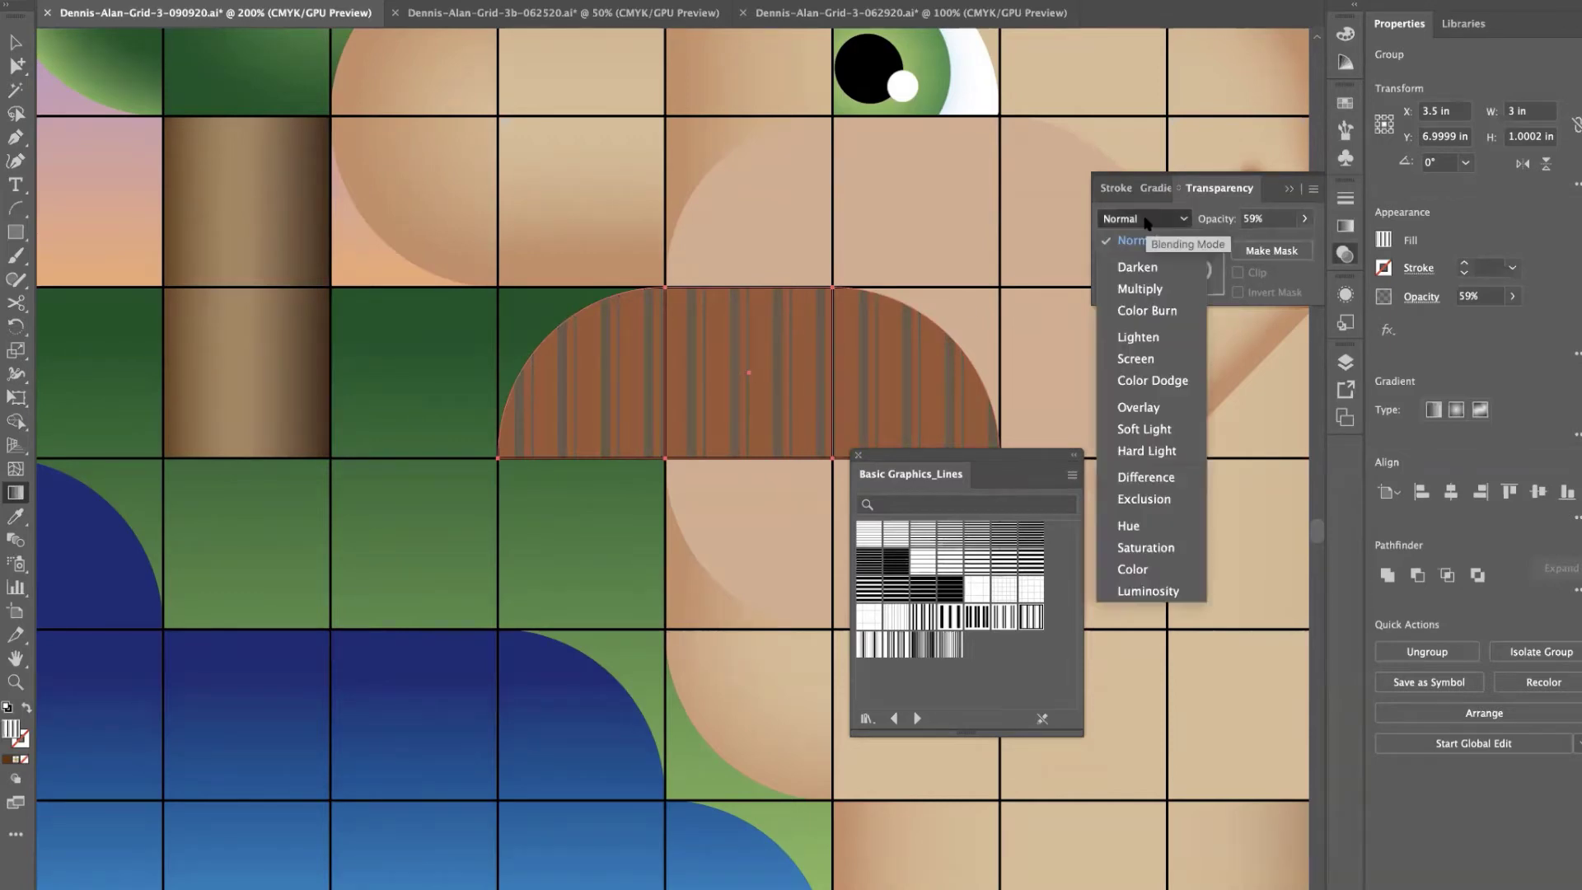
pyautogui.click(1137, 289)
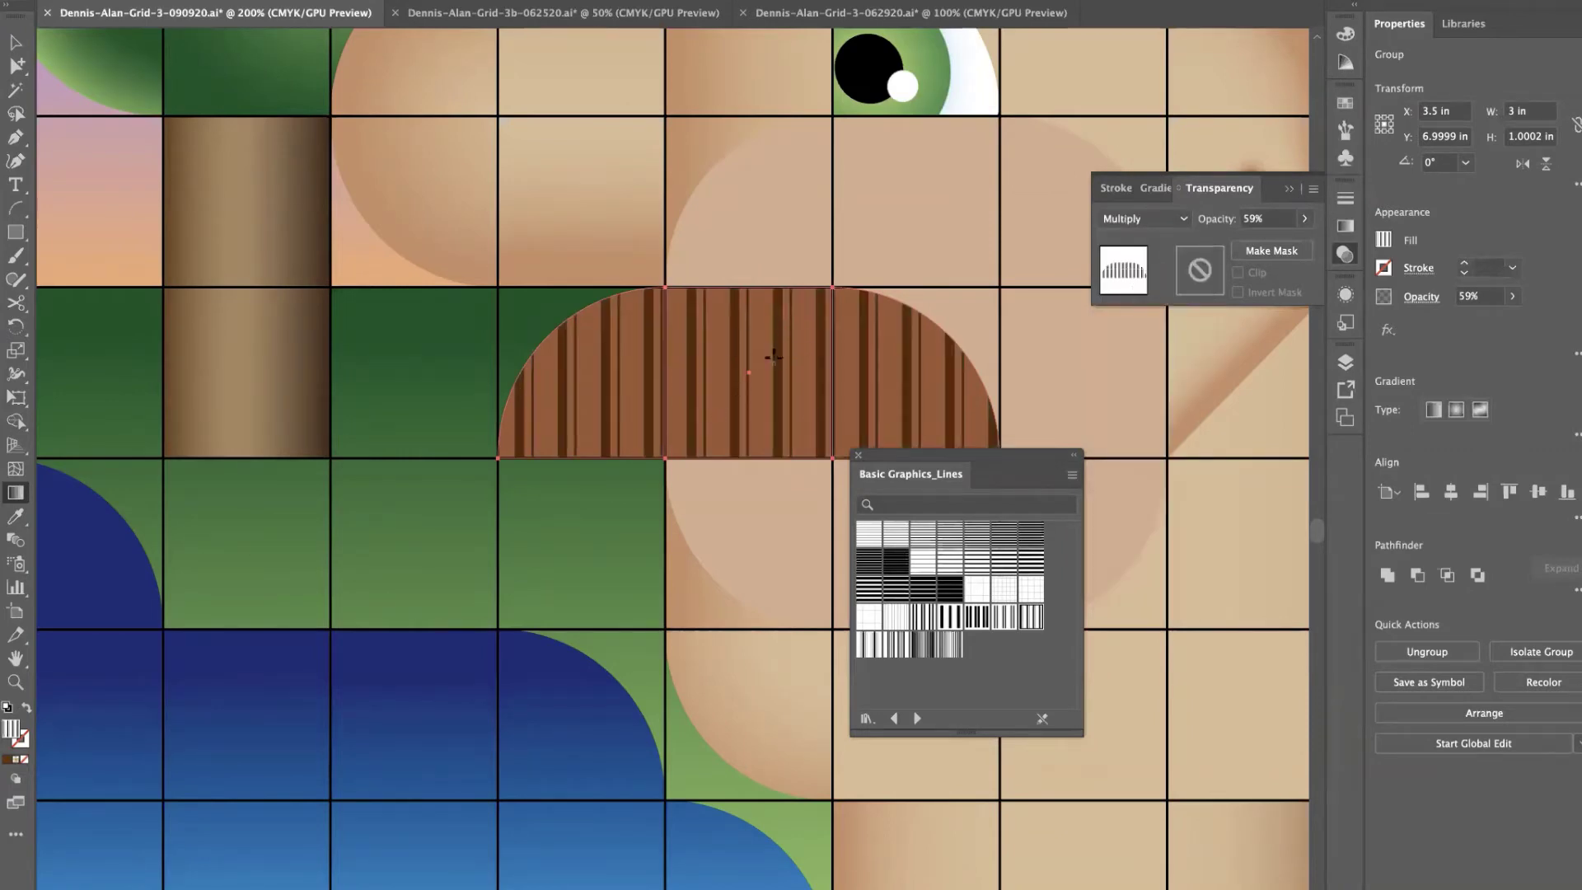
# Lower the mustache stripe pattern's opacity to 39%.
pyautogui.scroll(1, 773, 356)
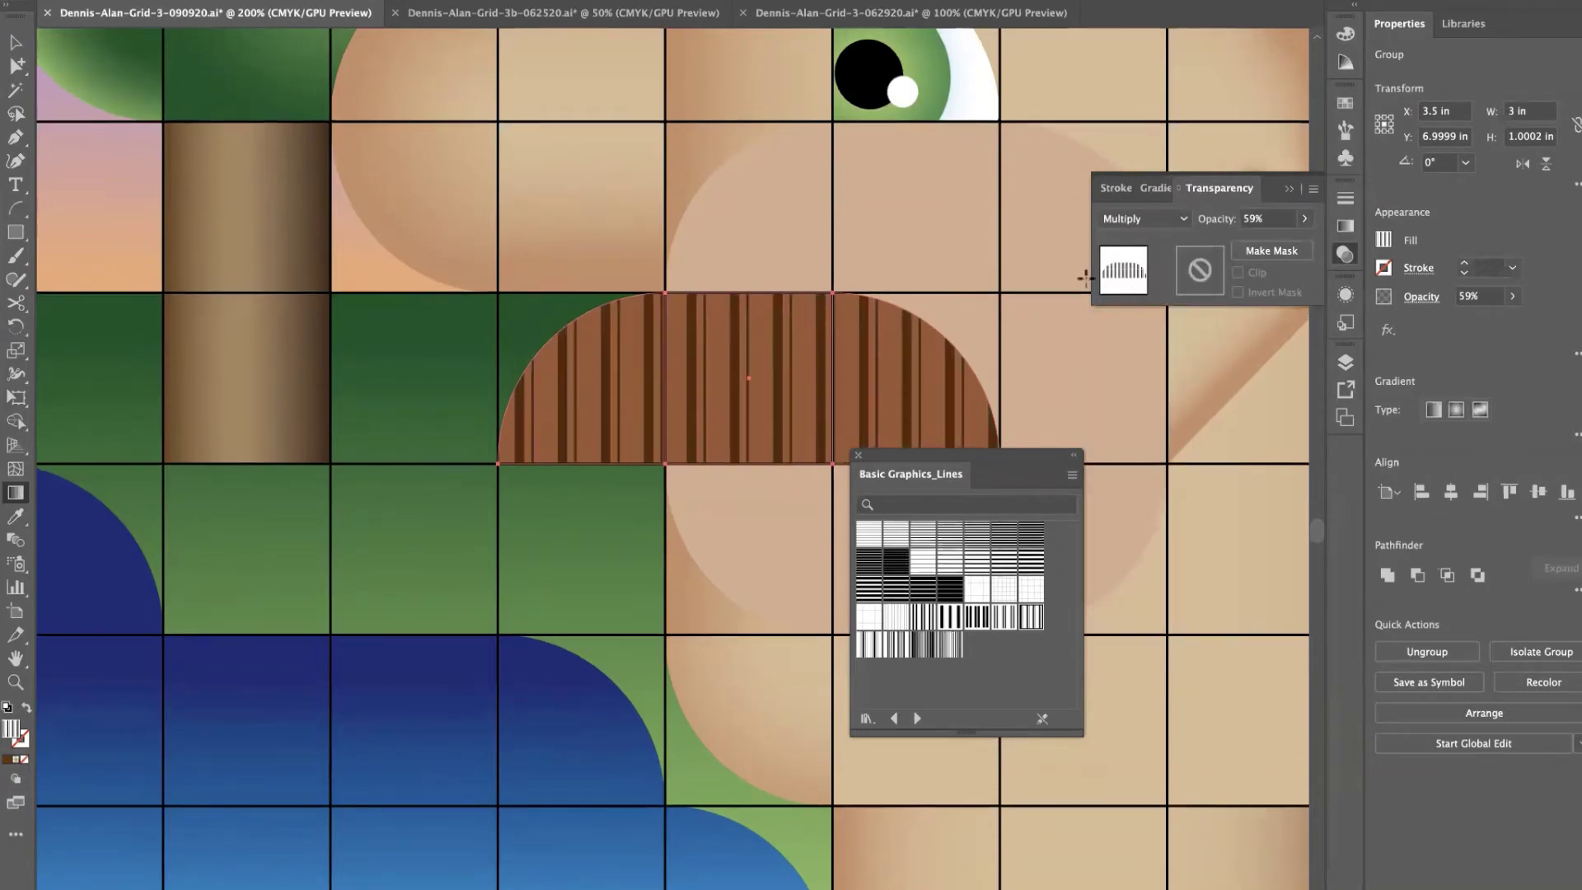
pyautogui.click(1305, 221)
pyautogui.moveTo(1275, 243); pyautogui.dragTo(1259, 243)
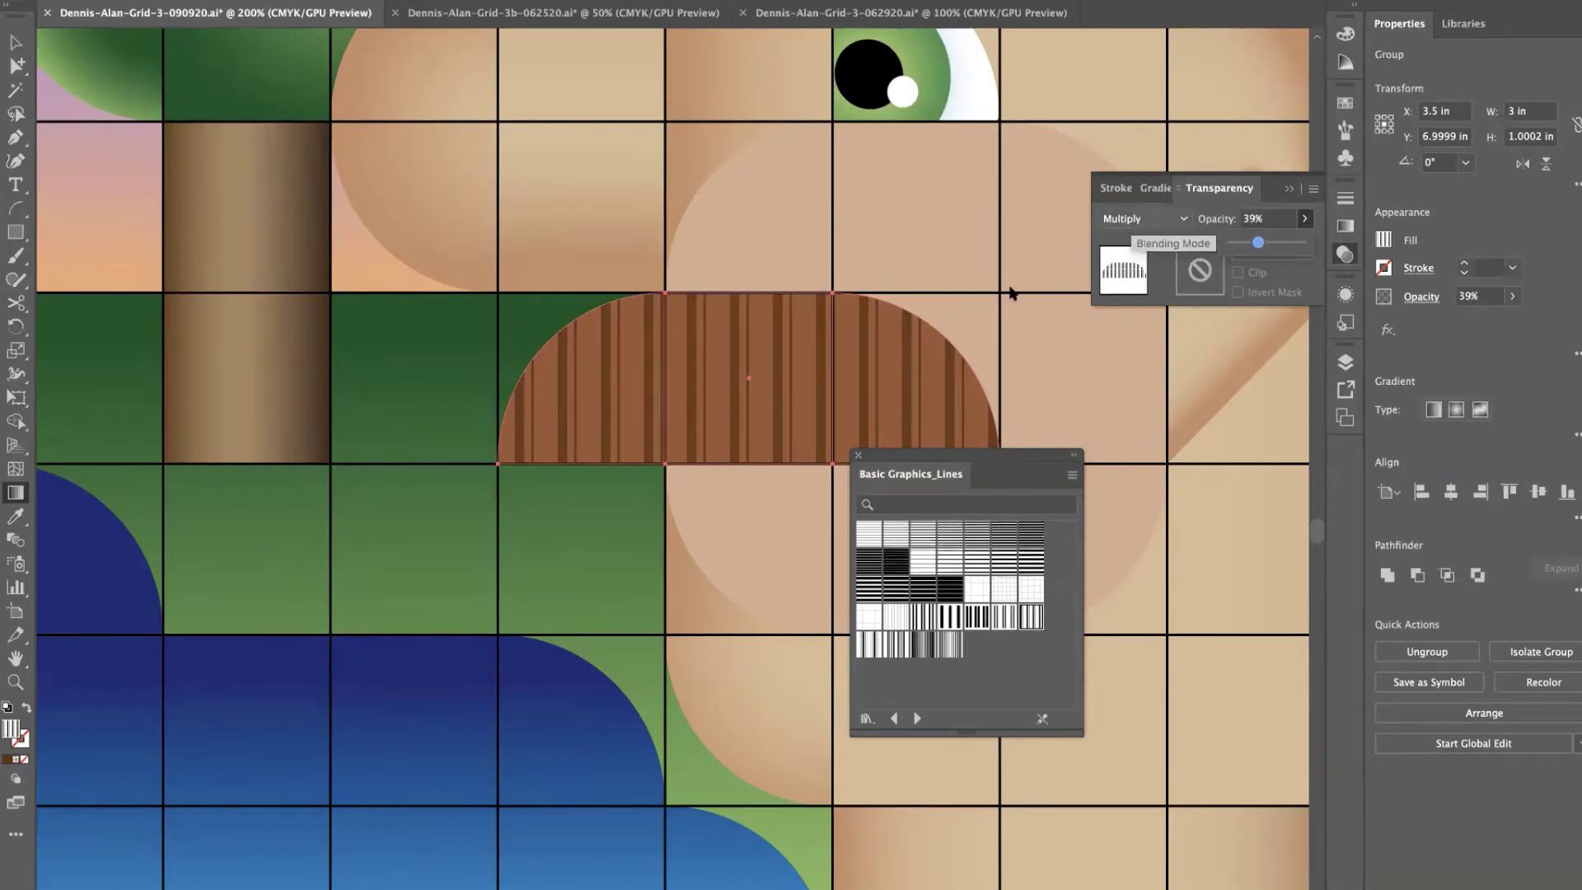
pyautogui.click(812, 352)
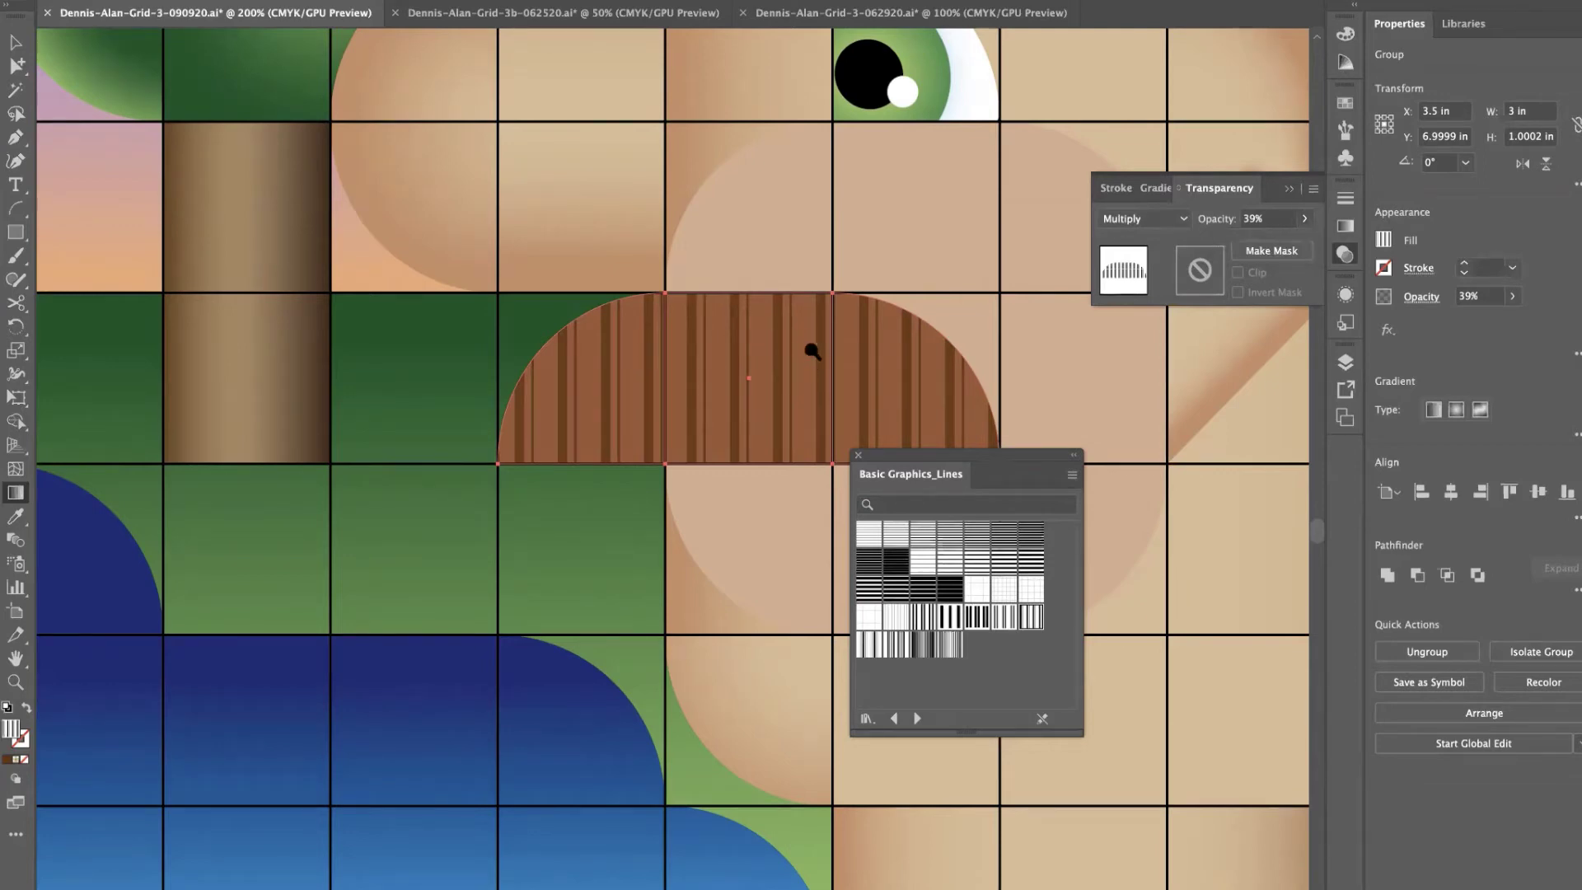
# Select the green ground rectangle behind the face and open the Basic Graphics_Textures pattern swatch library.
pyautogui.hotkey('ctrl', '-')
pyautogui.hotkey('ctrl', '-')
pyautogui.moveTo(748, 349); pyautogui.dragTo(990, 246)
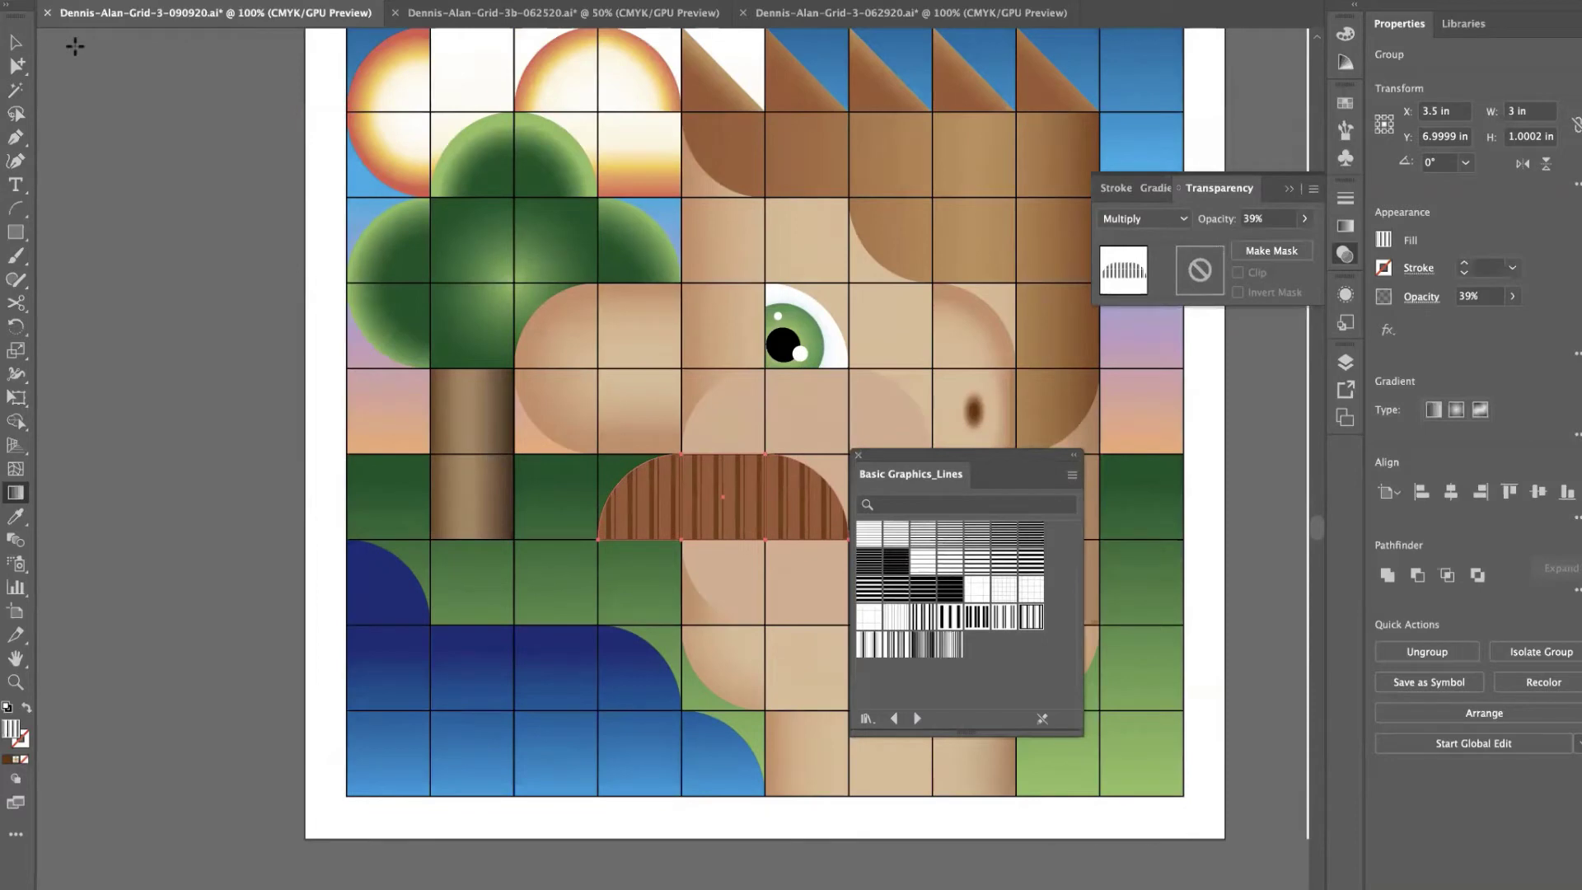
pyautogui.click(15, 41)
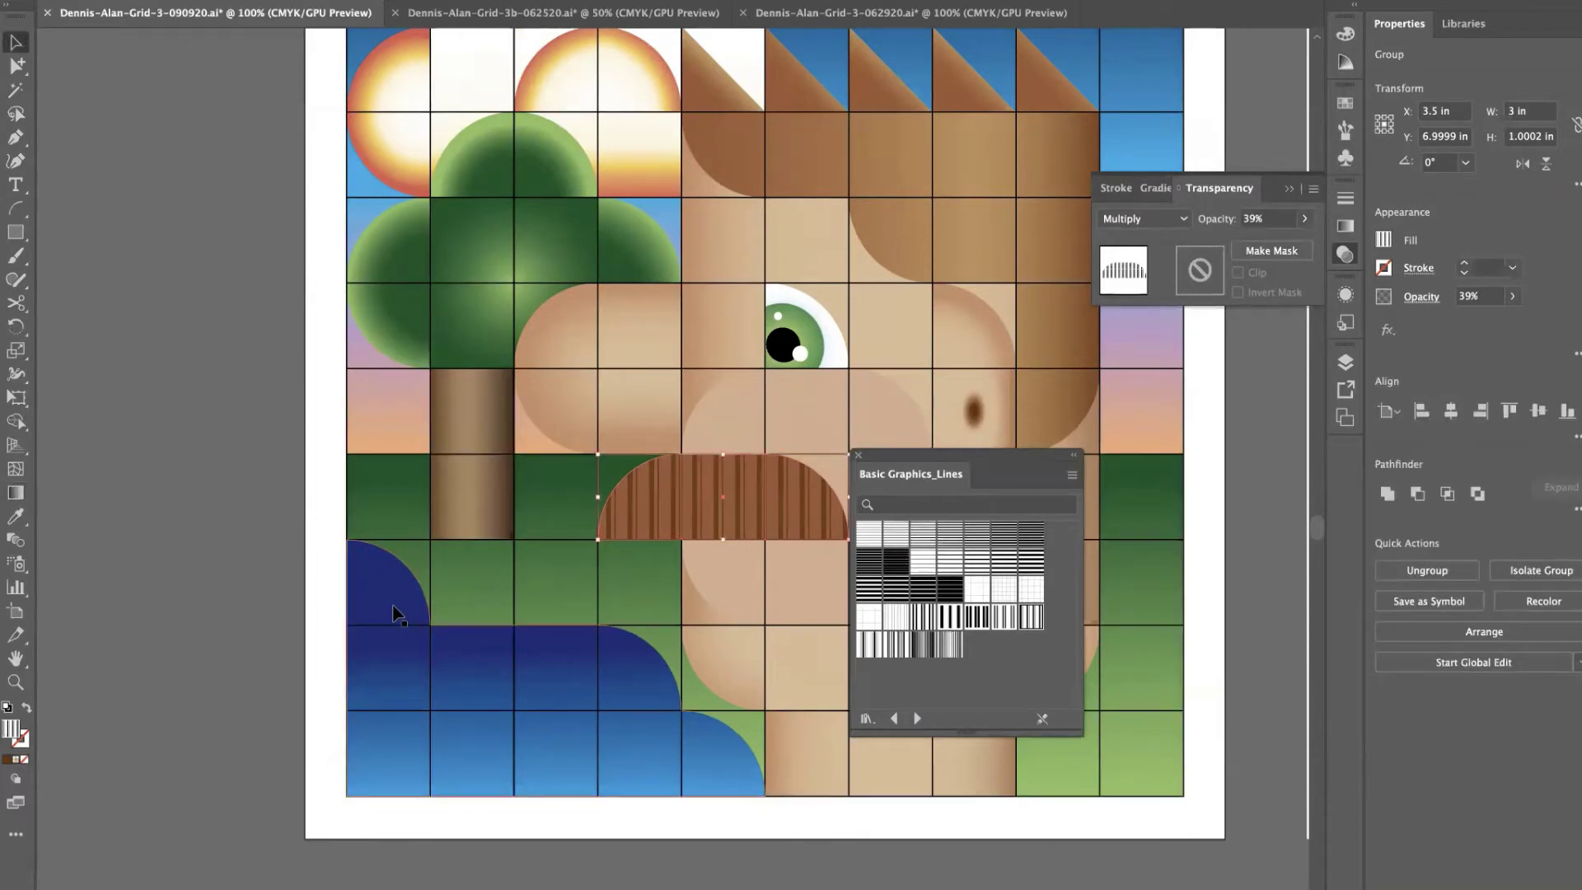
pyautogui.click(418, 524)
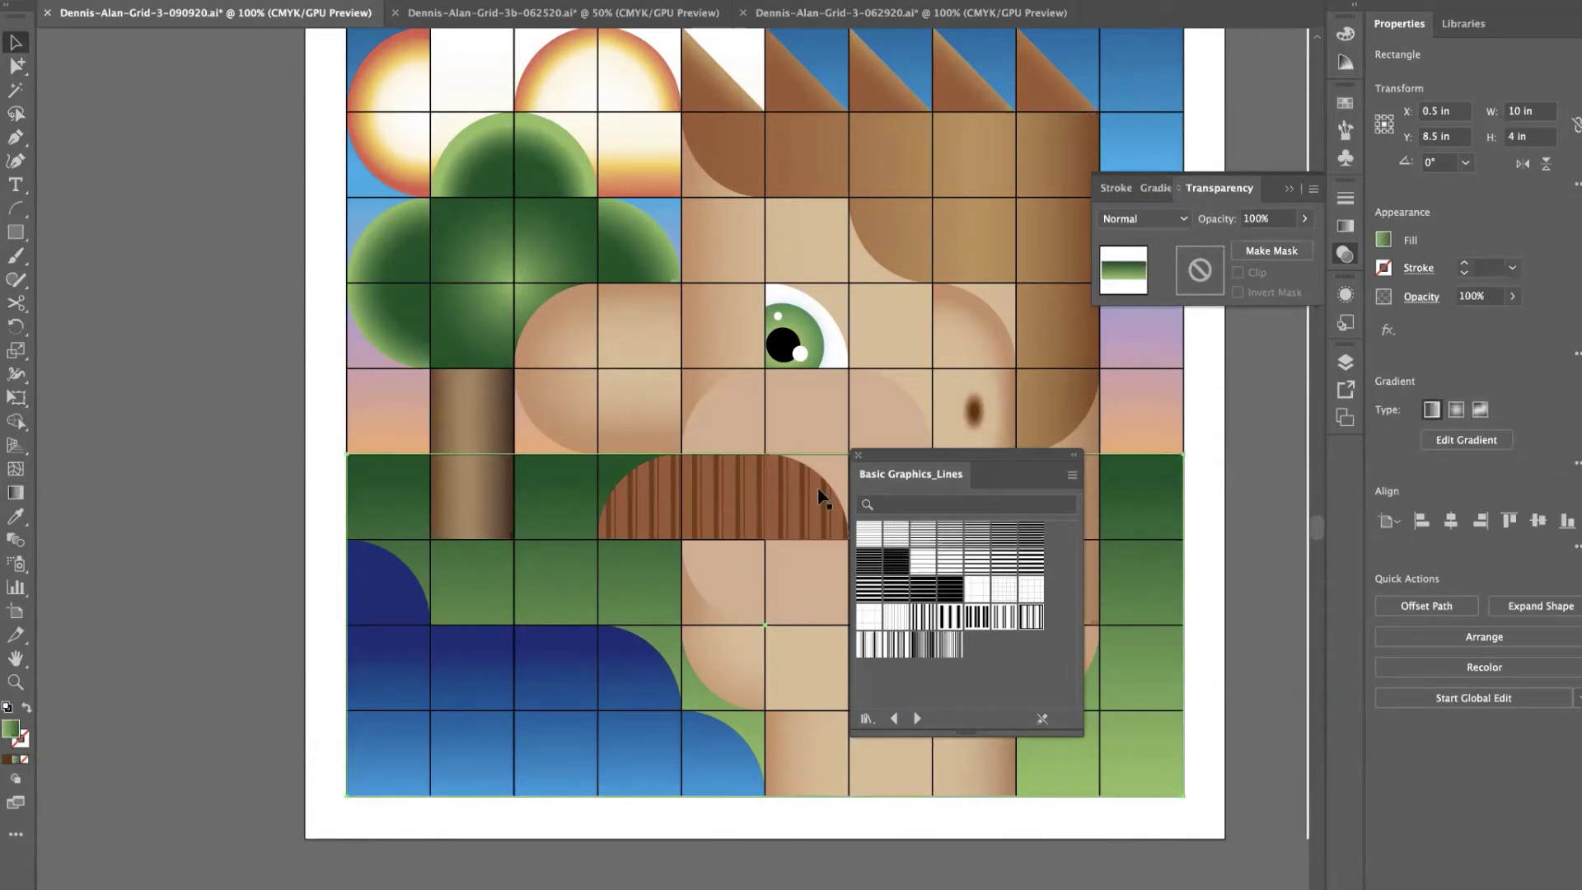
pyautogui.click(1345, 102)
pyautogui.click(1312, 96)
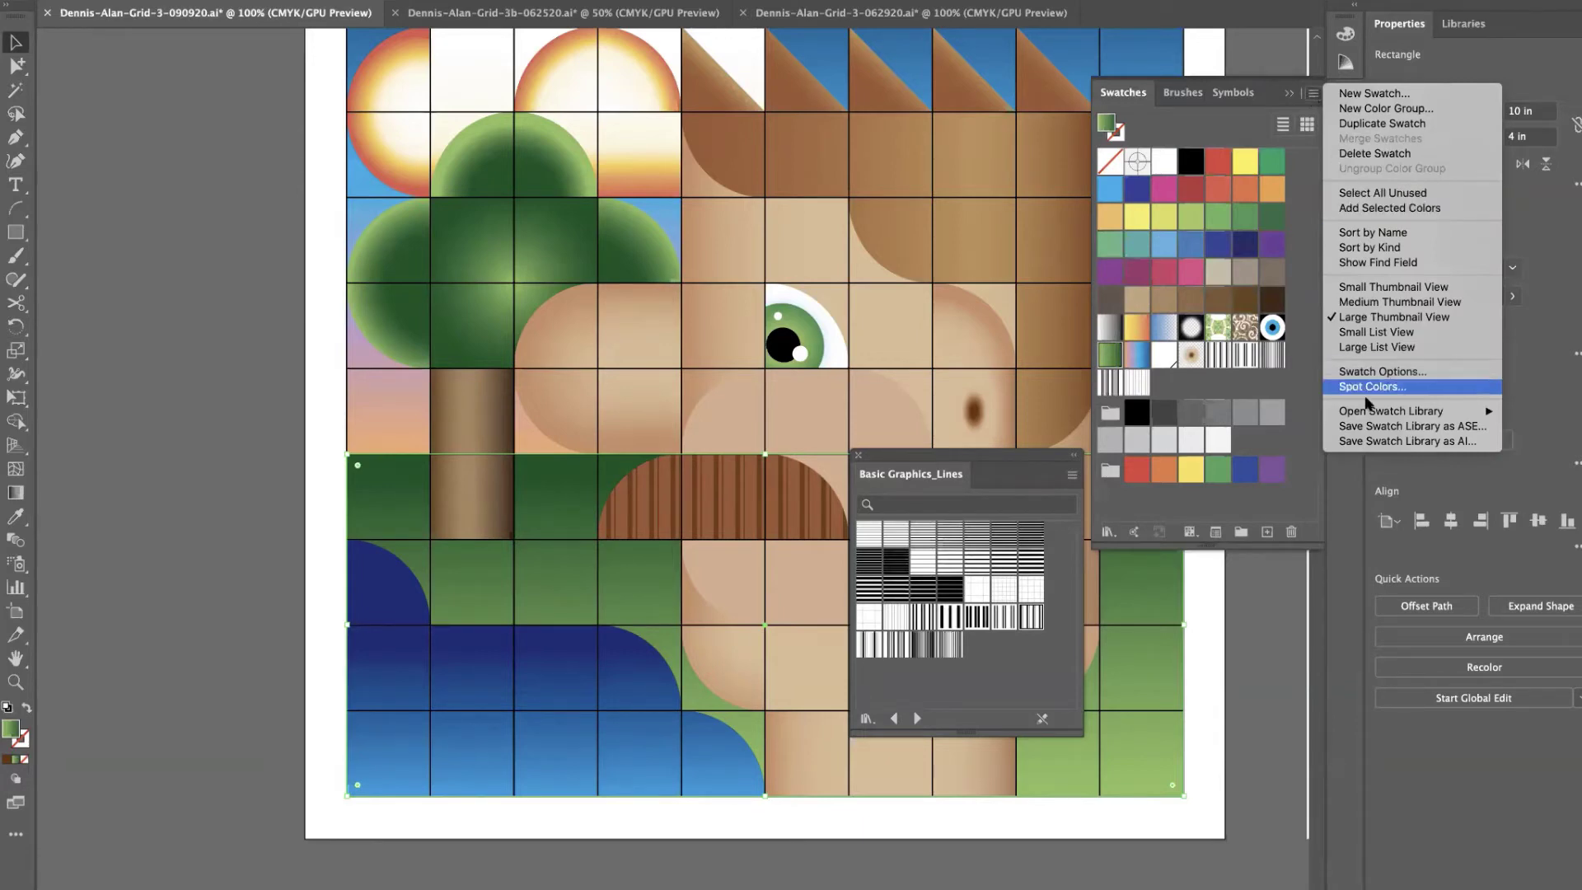
pyautogui.moveTo(1368, 414)
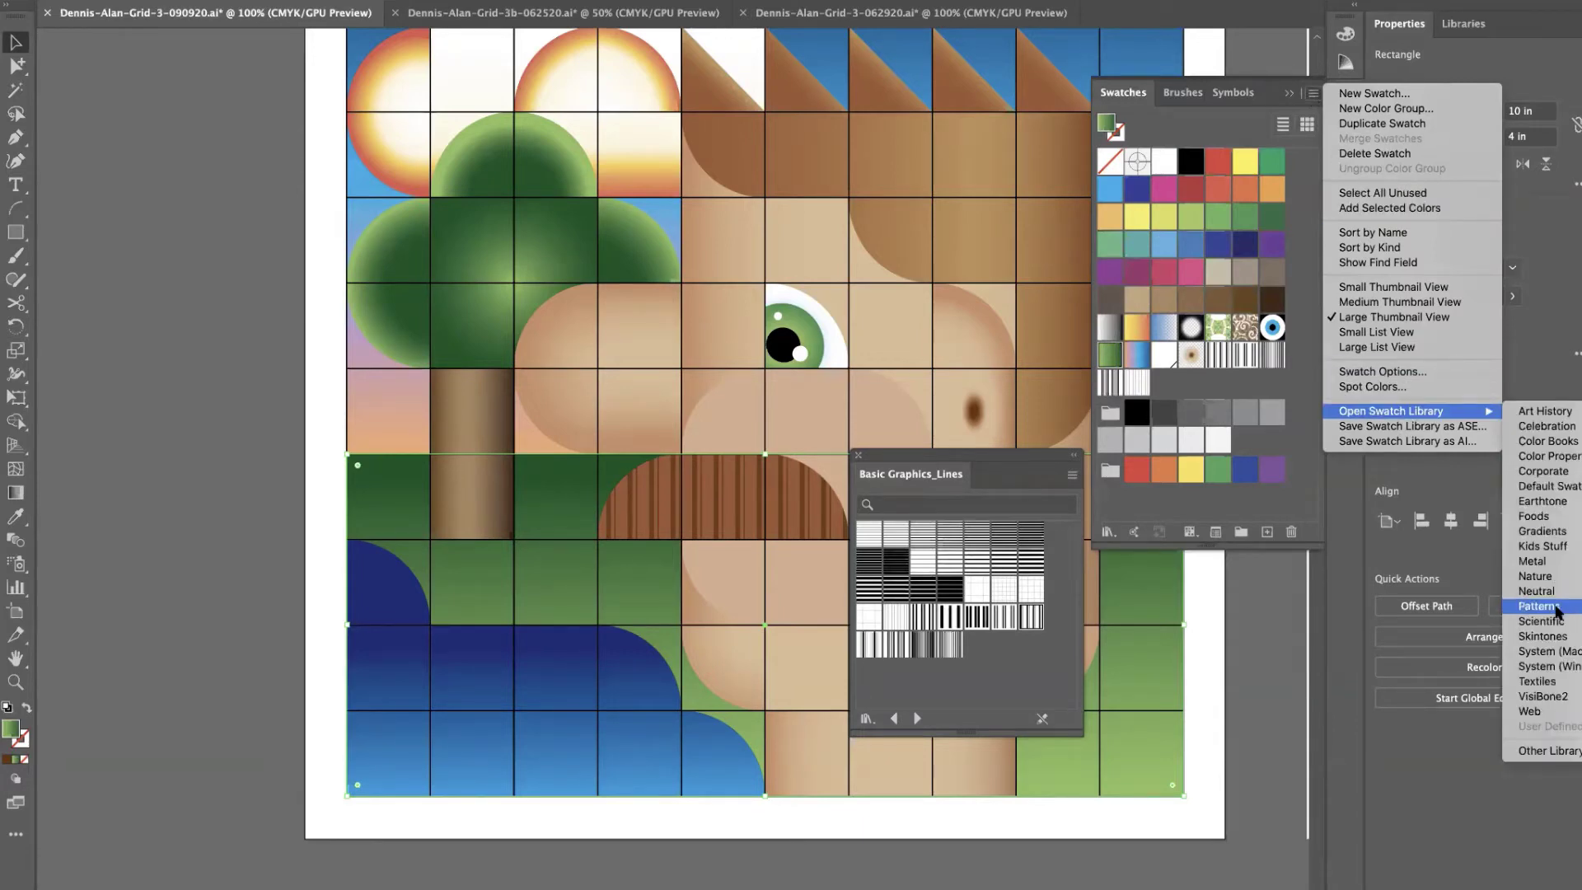
pyautogui.moveTo(1540, 605)
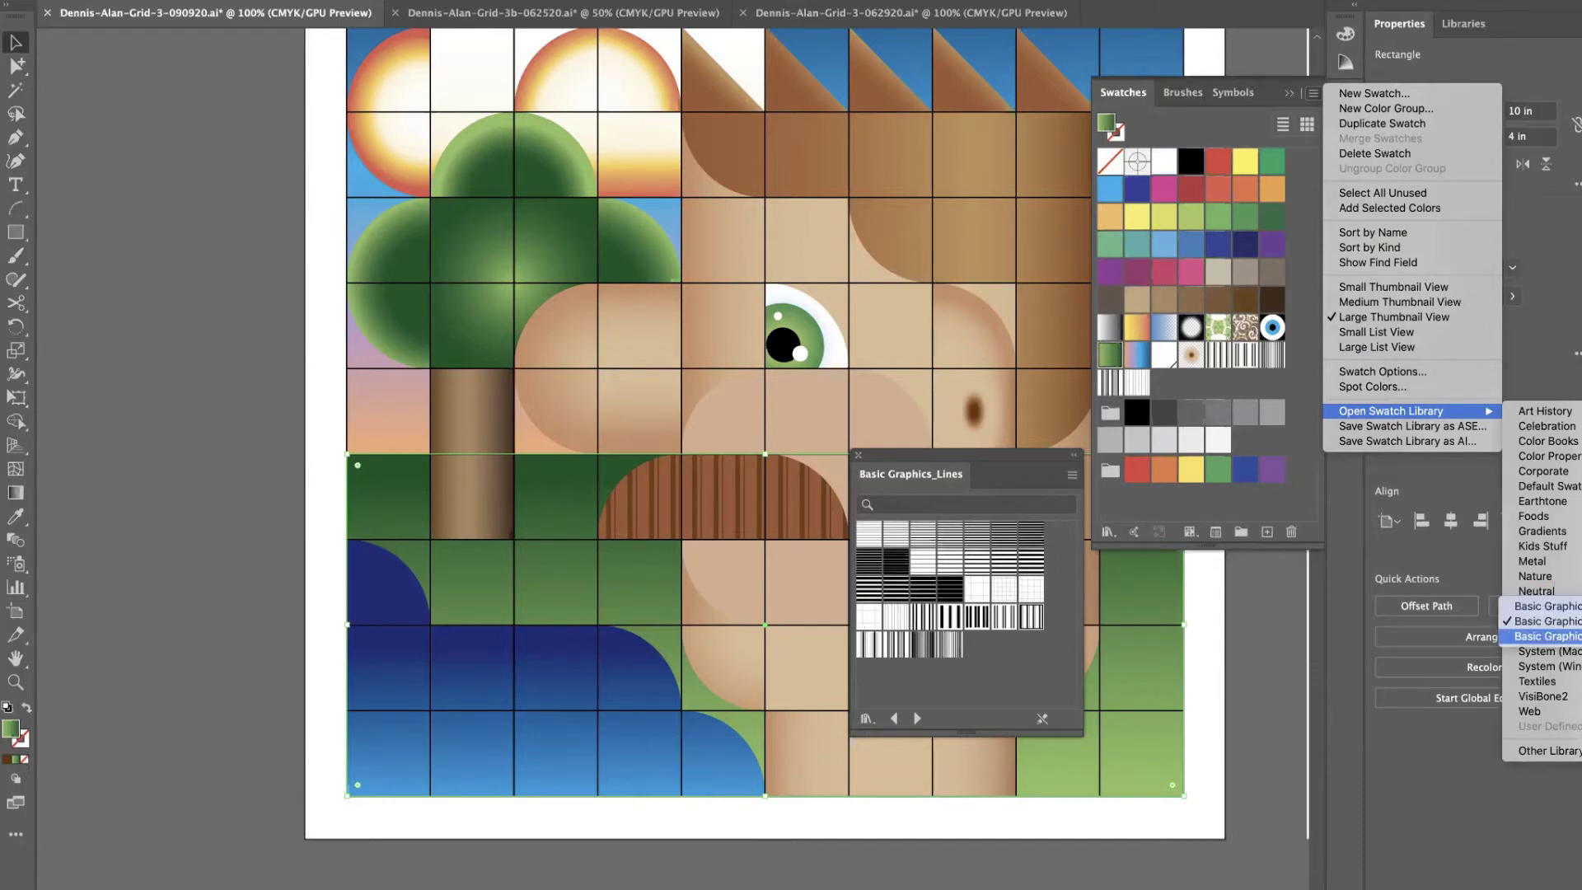
pyautogui.click(1546, 636)
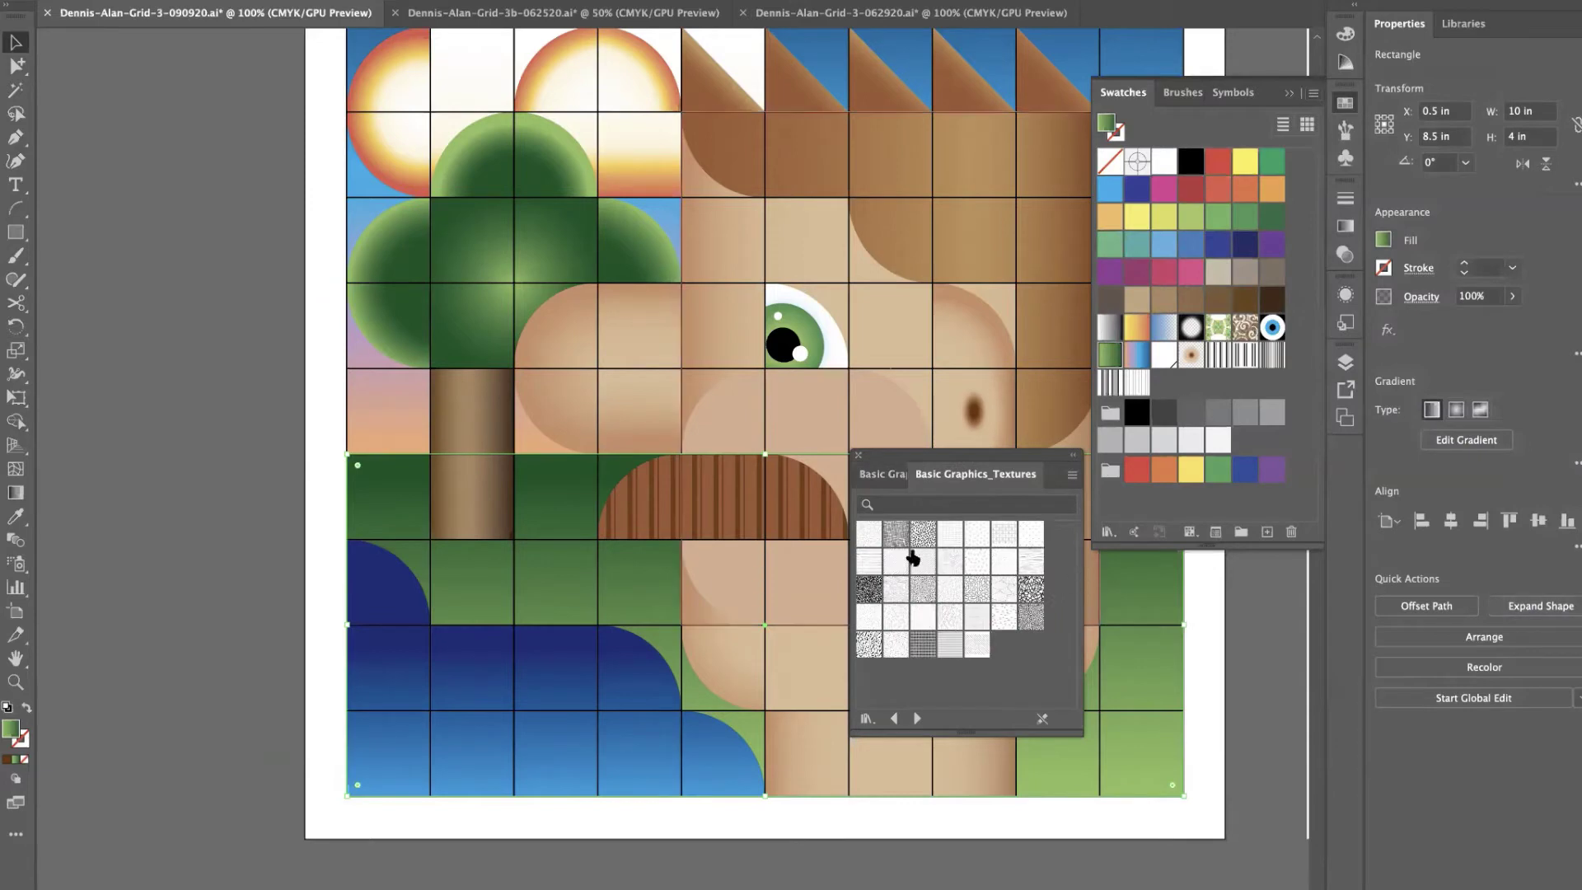
# Try several textures on the green ground rectangle, including short dashes, ovals, Stipple Fine, squiggles, circles, USGS 17A Shifting Sand and horizontal lines.
pyautogui.click(872, 536)
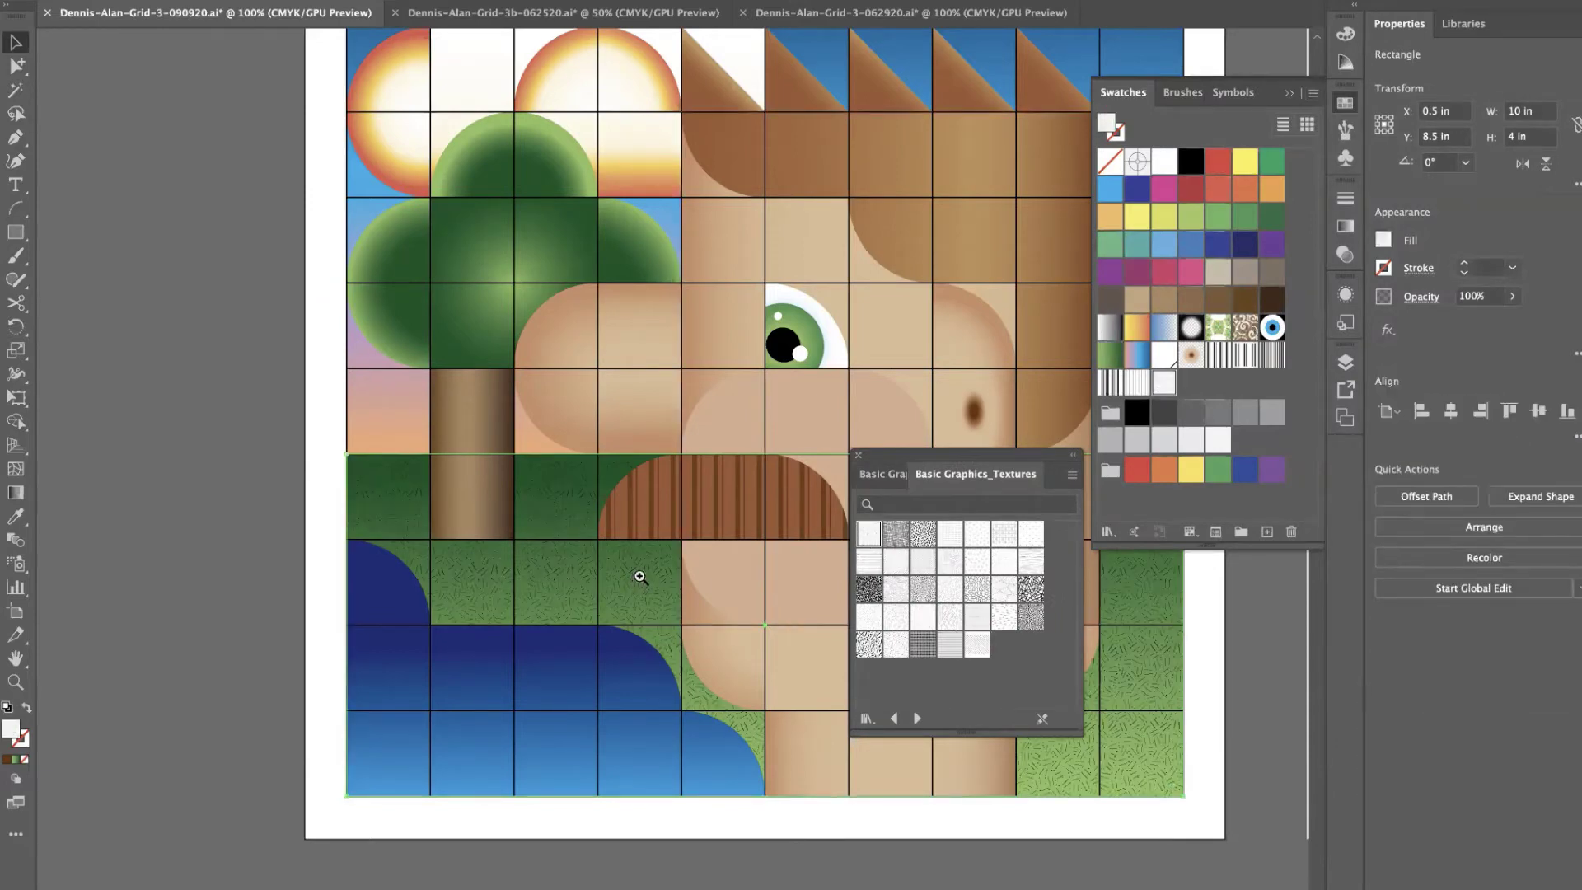
pyautogui.keyDown('super'); pyautogui.click(638, 580); pyautogui.keyUp('super')
pyautogui.keyDown('super'); pyautogui.click(660, 530); pyautogui.keyUp('super')
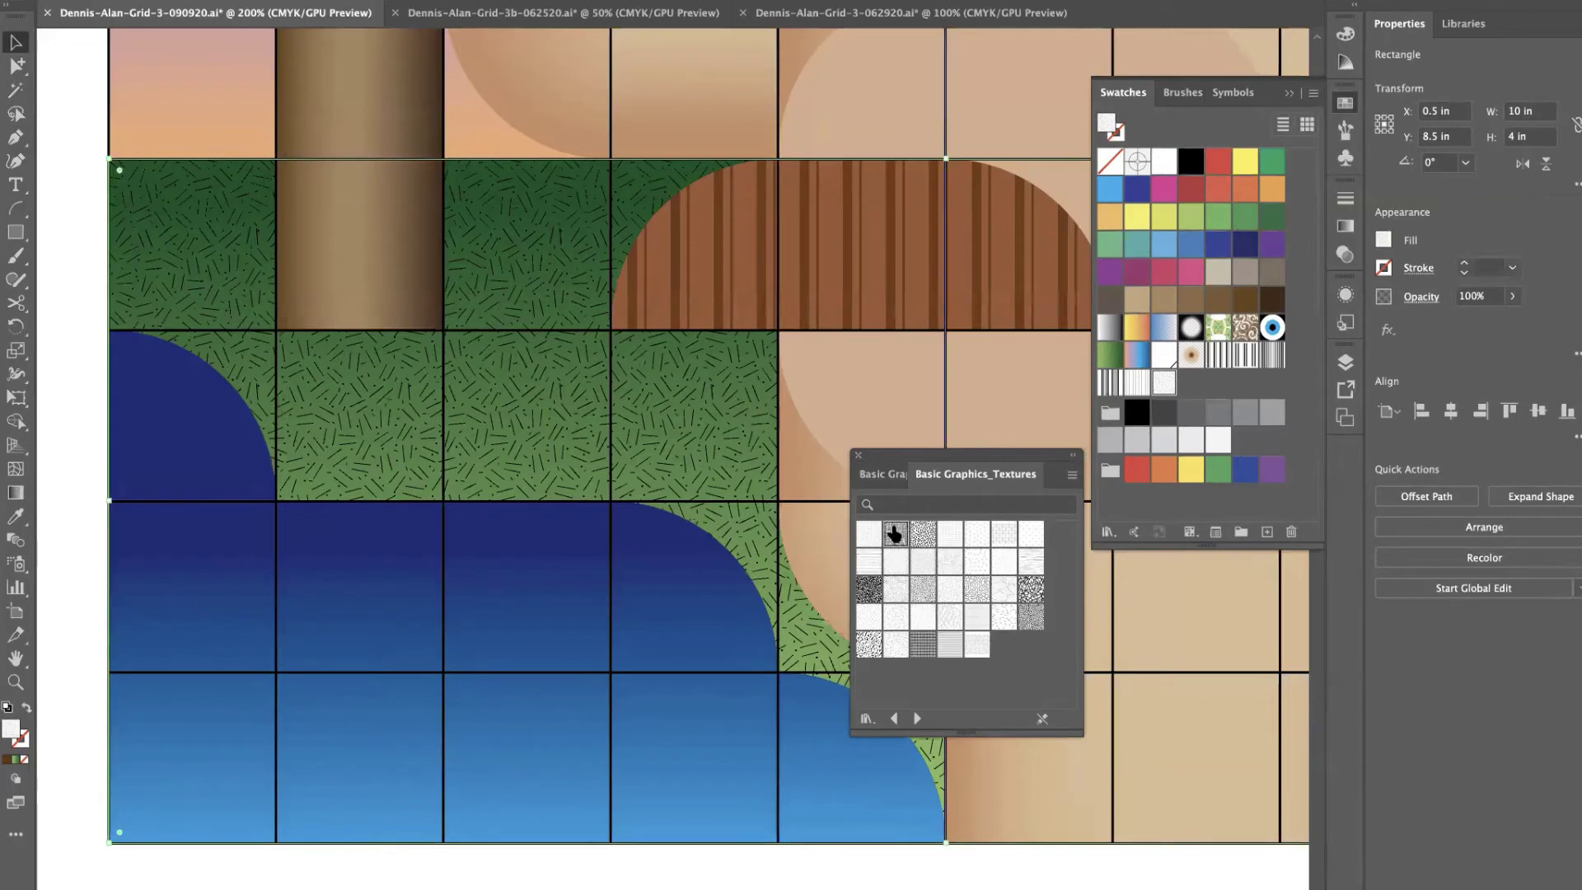
pyautogui.click(896, 534)
pyautogui.click(922, 533)
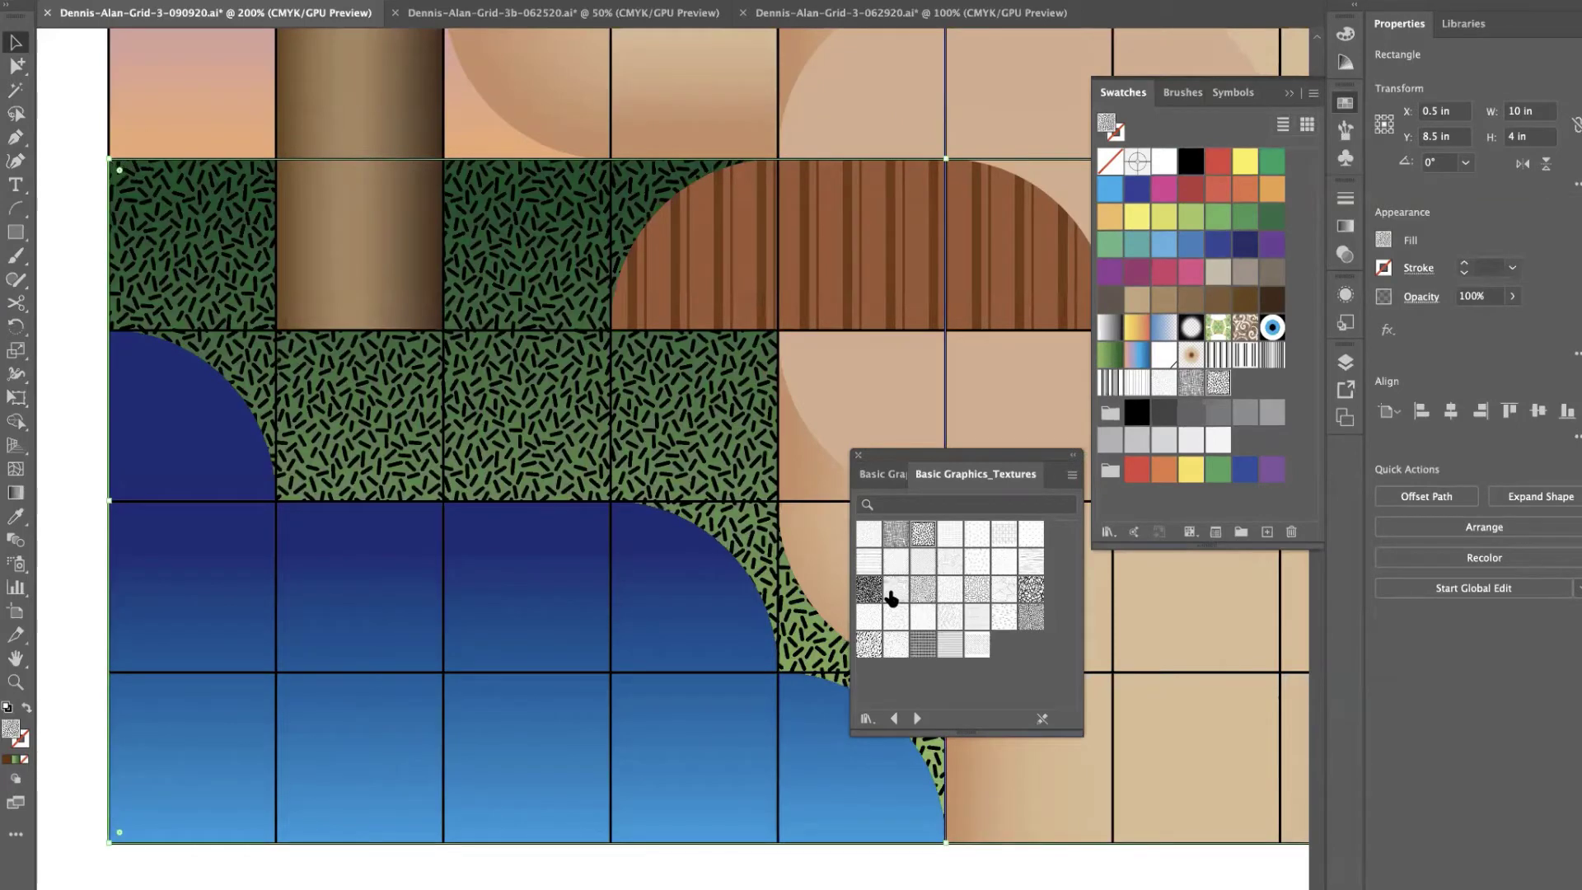
pyautogui.click(895, 588)
pyautogui.click(896, 644)
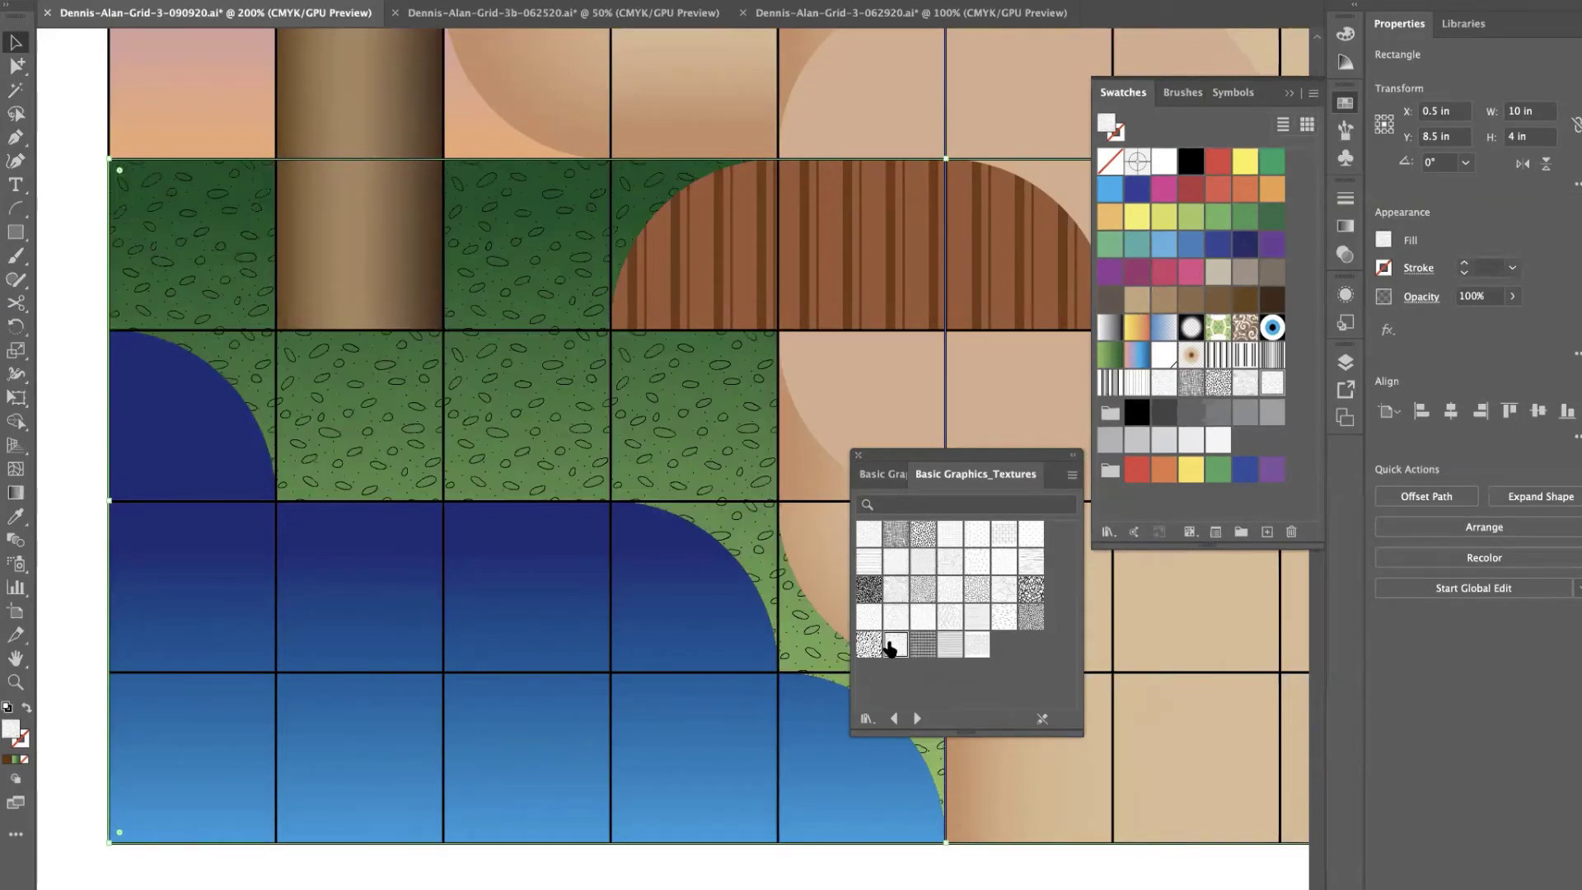
pyautogui.click(977, 644)
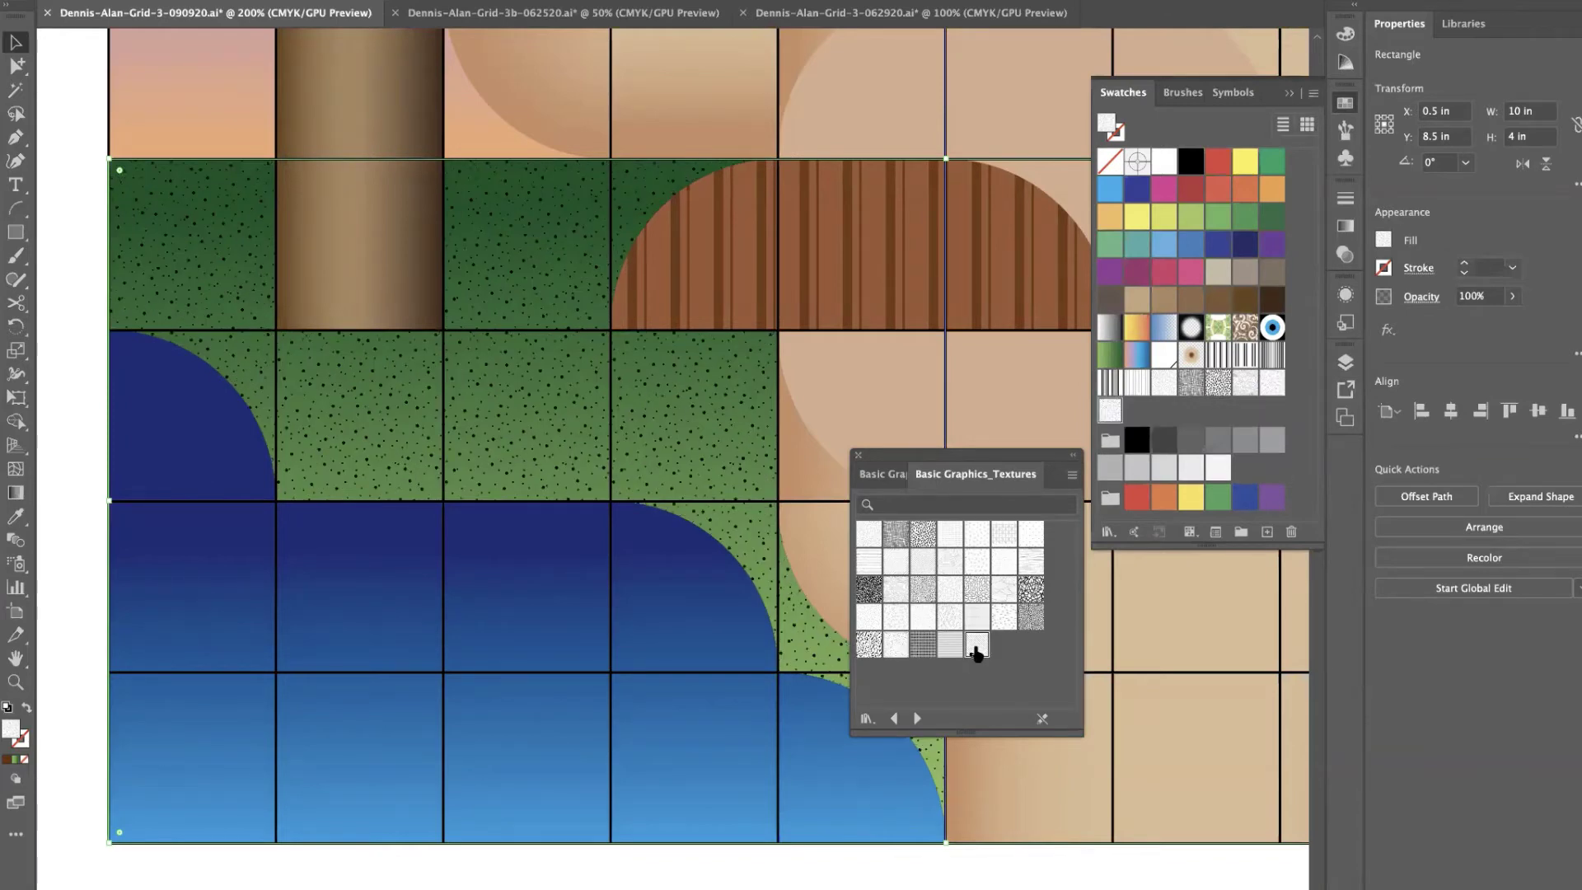
pyautogui.click(1033, 619)
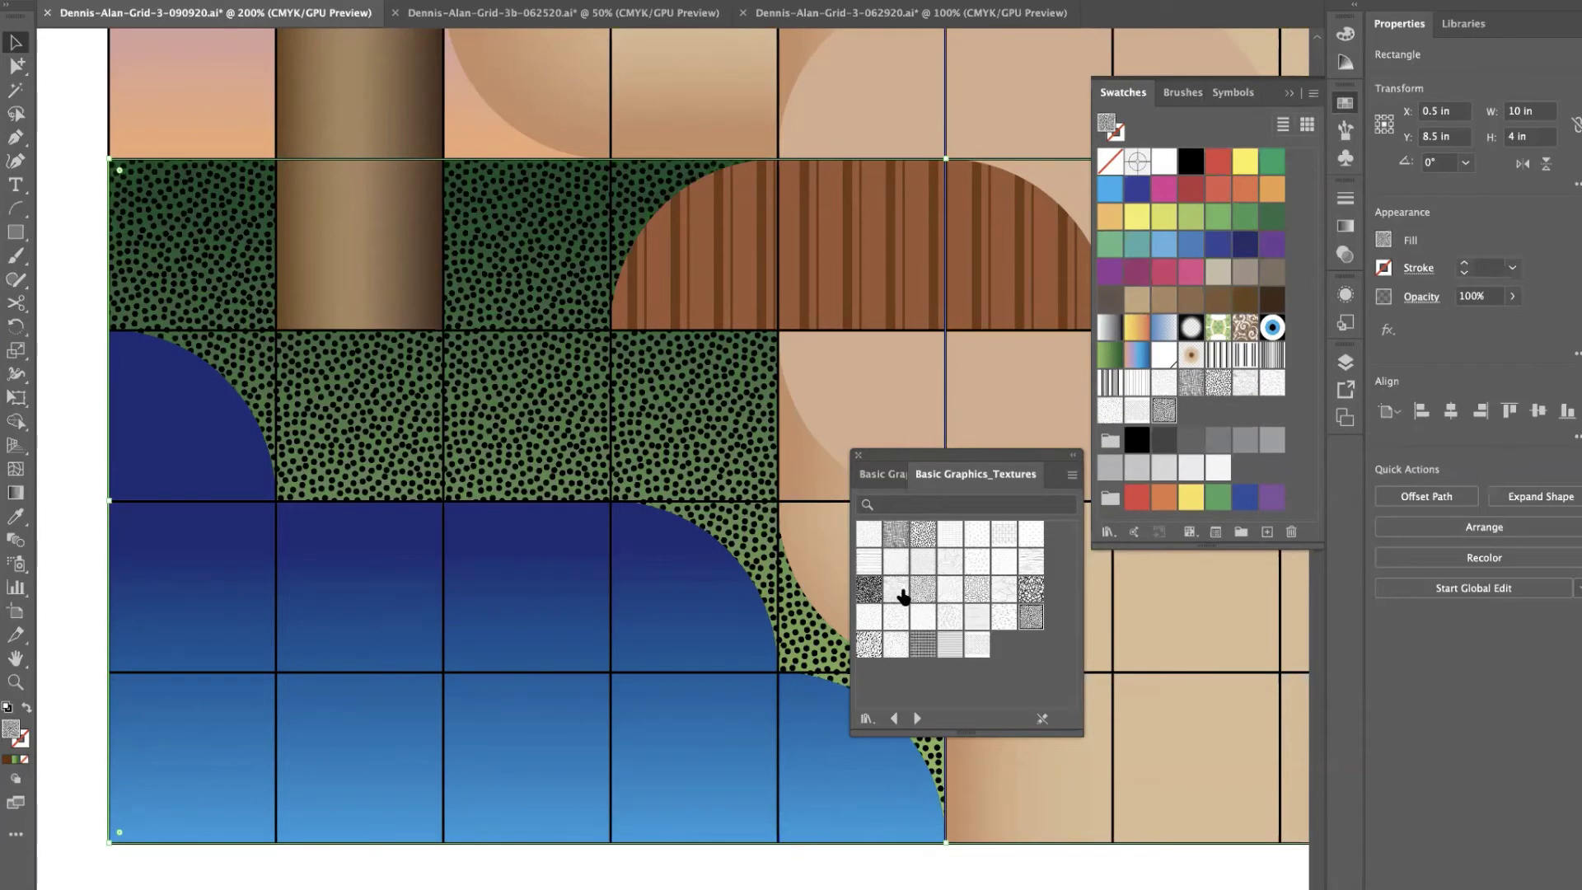
pyautogui.click(870, 618)
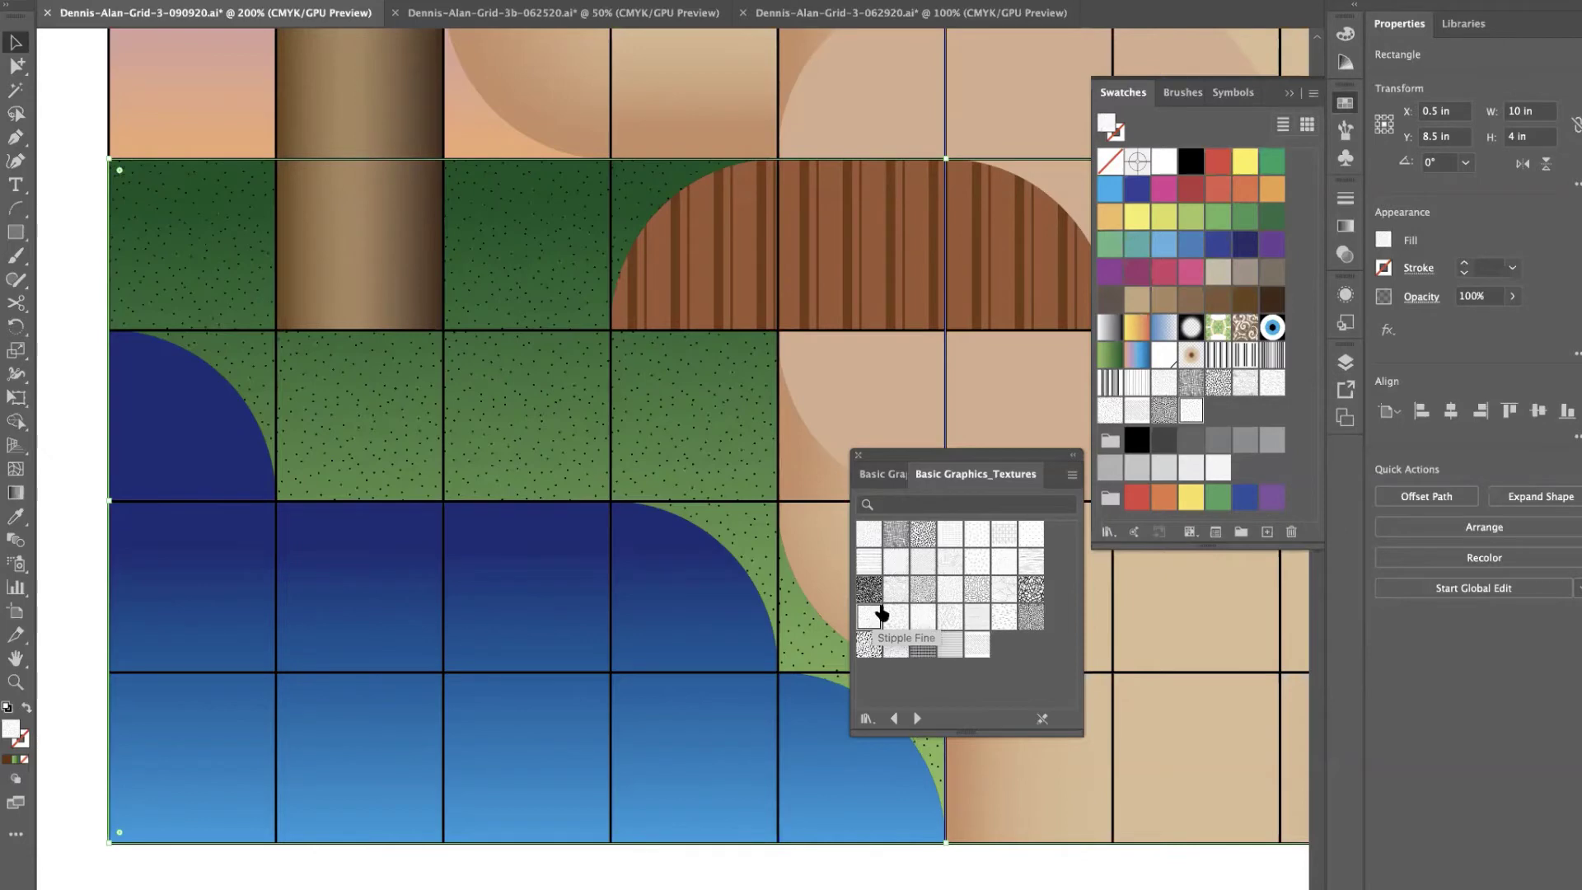
pyautogui.click(897, 581)
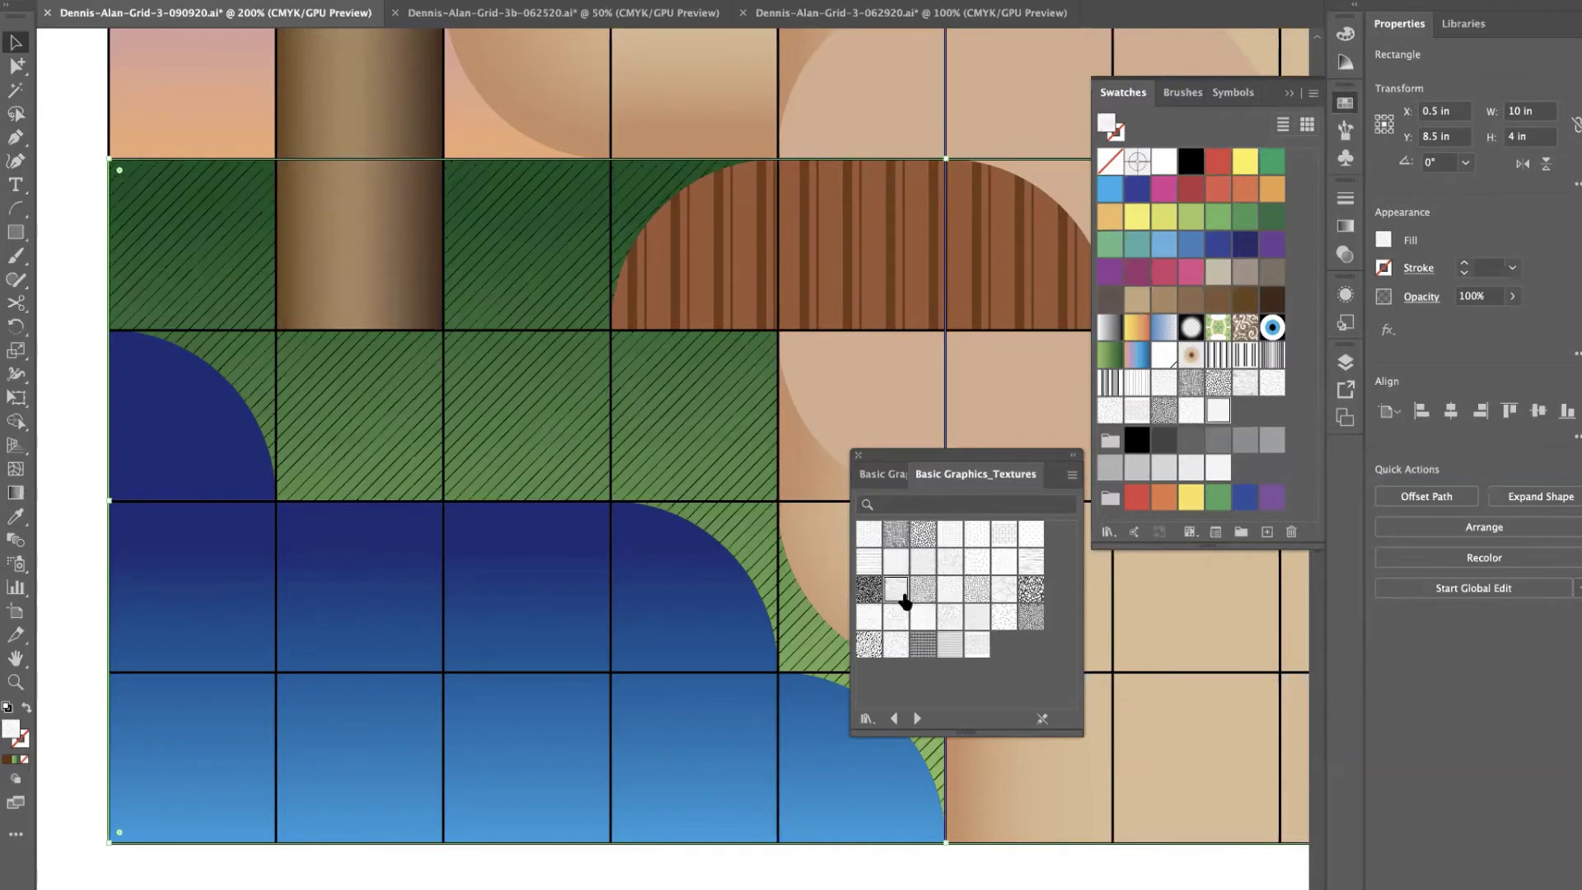
pyautogui.click(923, 590)
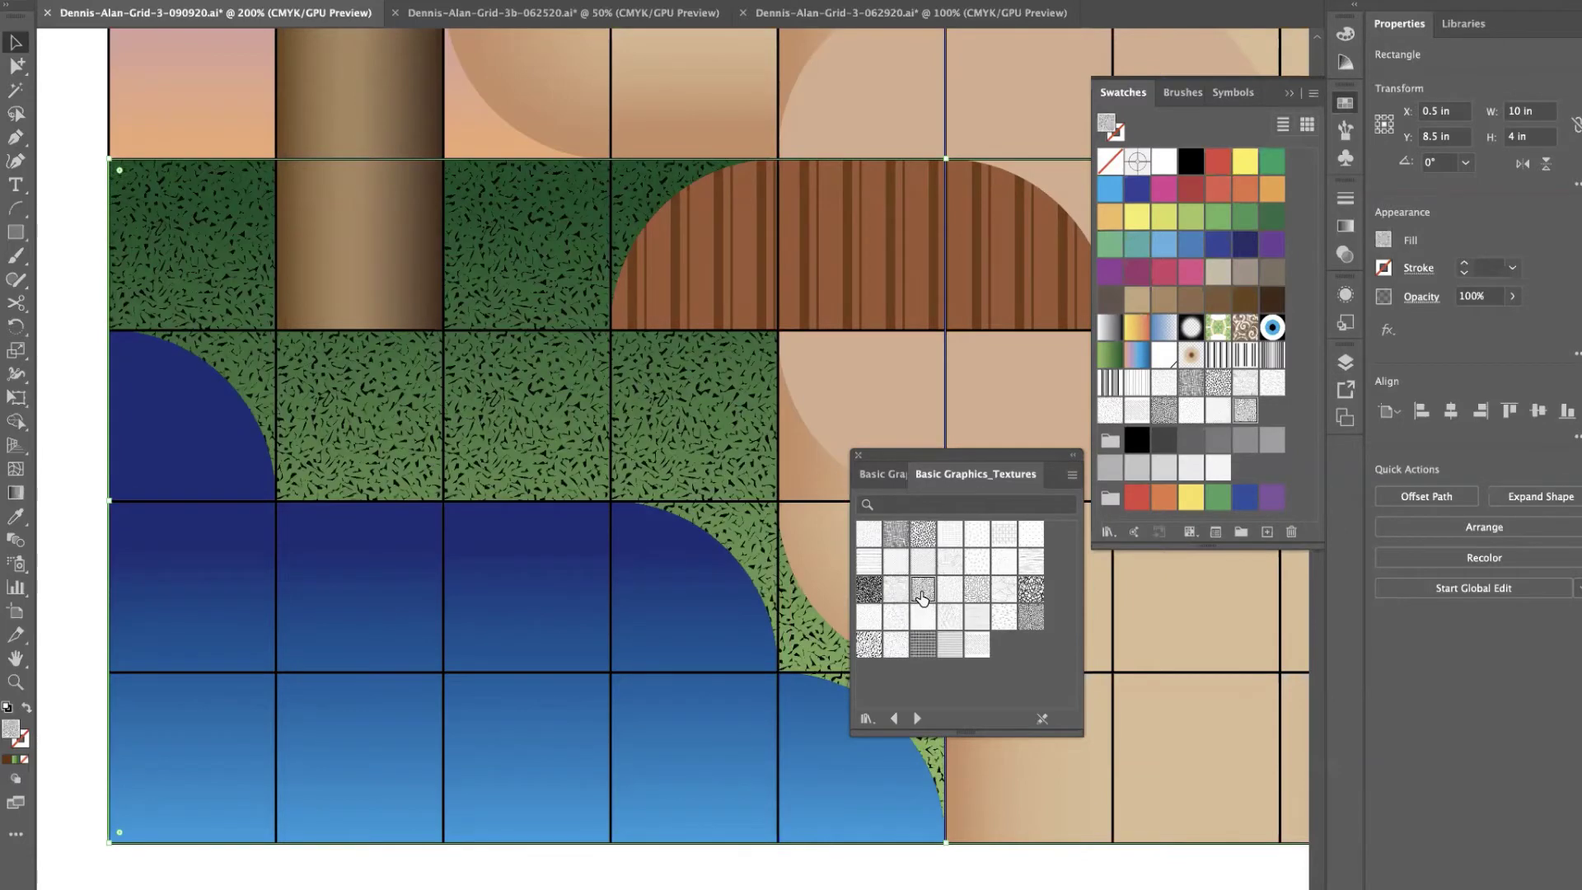
pyautogui.click(977, 589)
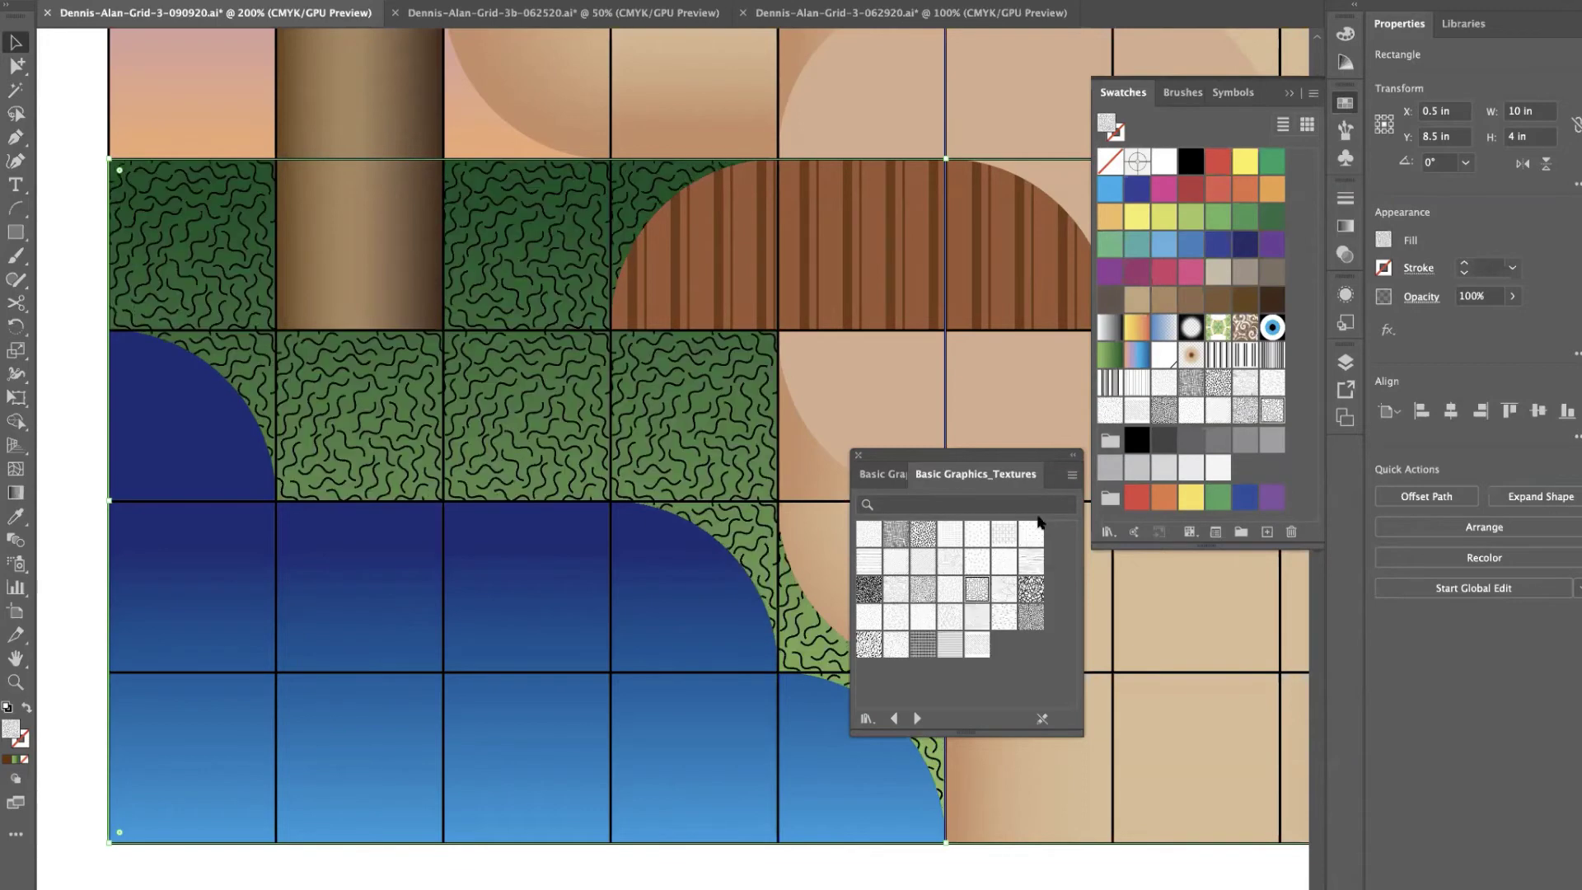
pyautogui.click(979, 536)
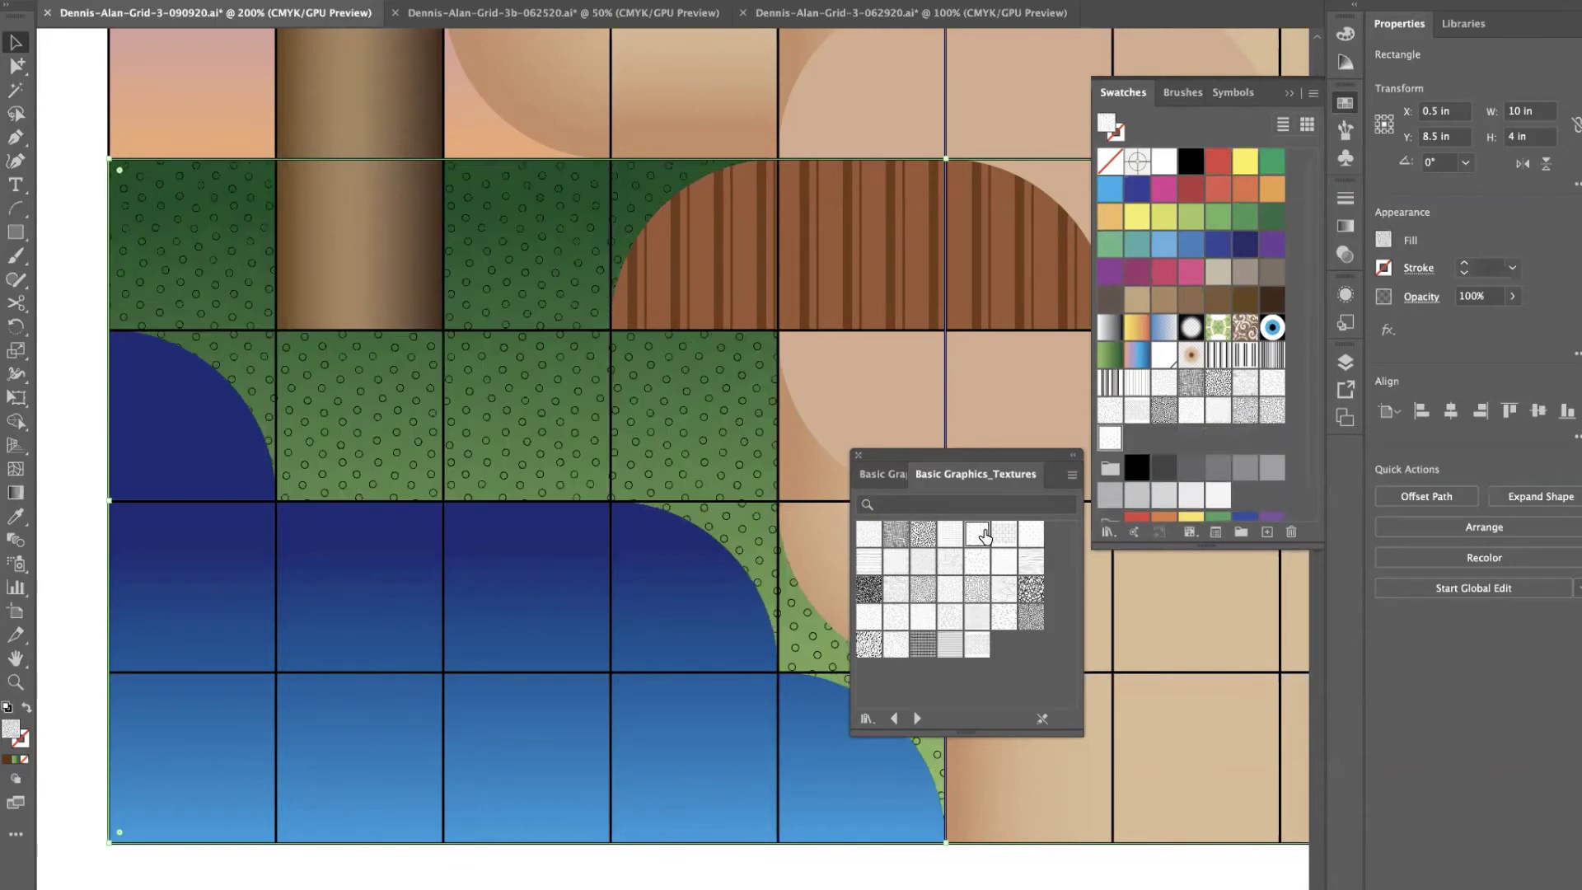
pyautogui.click(867, 535)
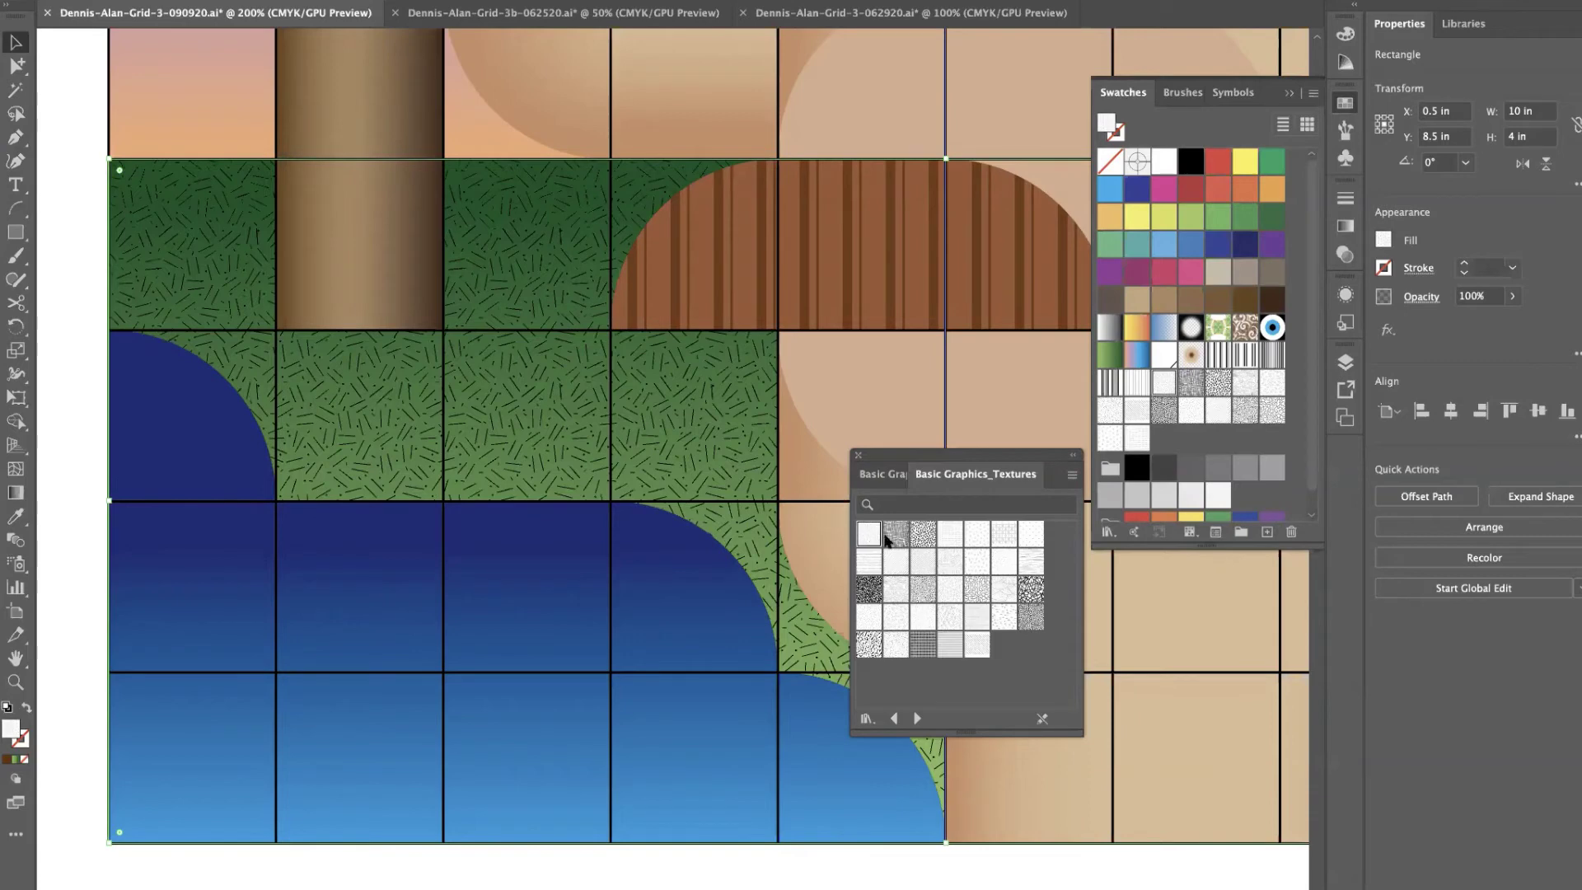
pyautogui.click(898, 591)
pyautogui.click(916, 595)
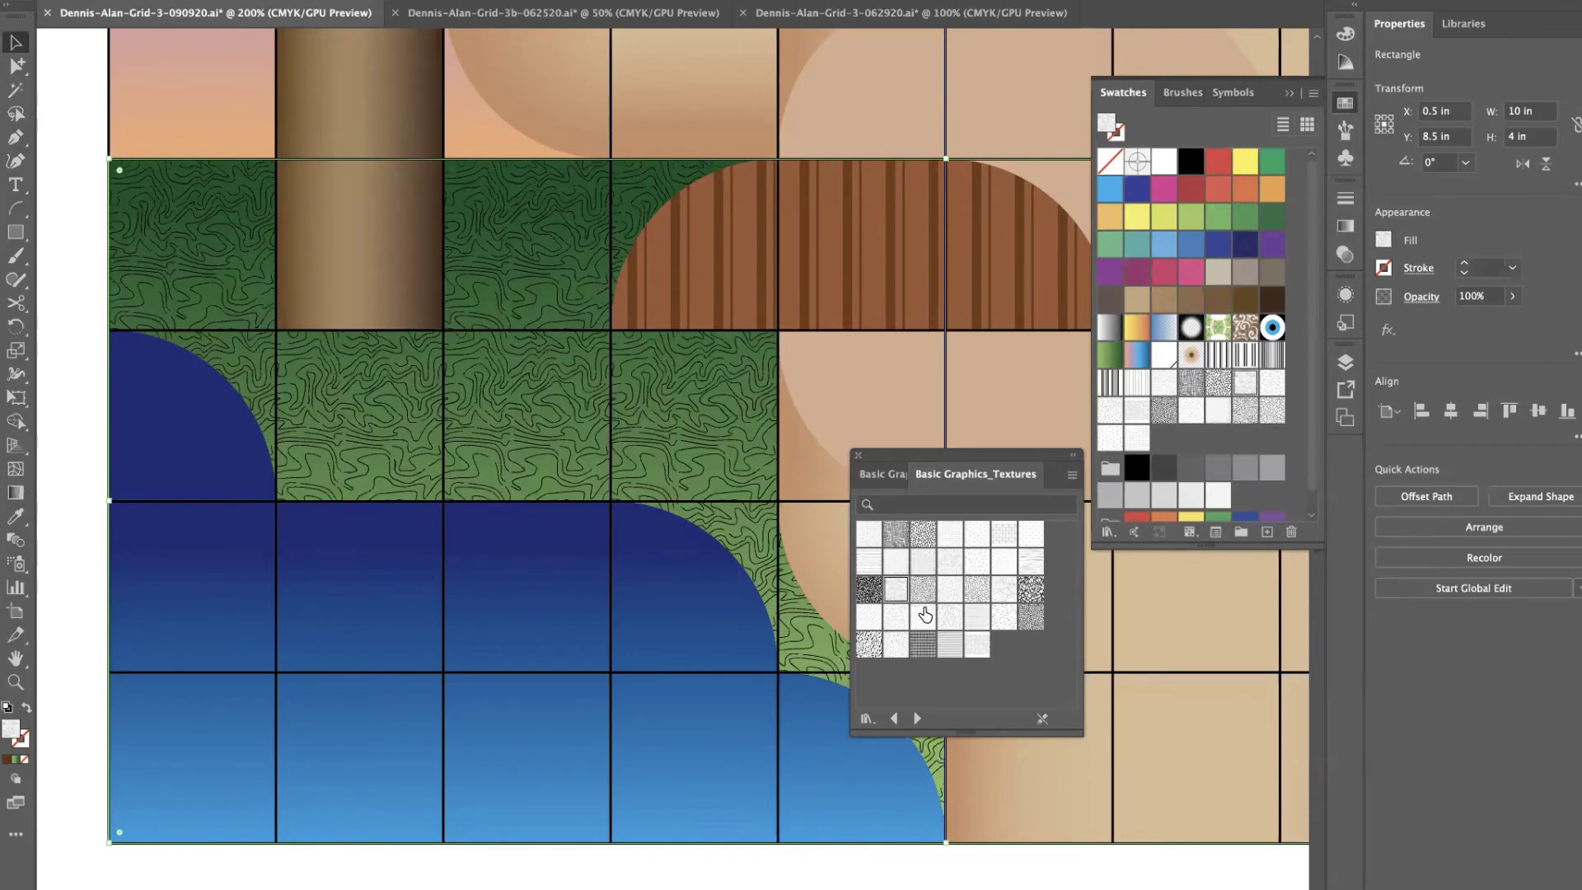
pyautogui.click(922, 614)
pyautogui.click(954, 616)
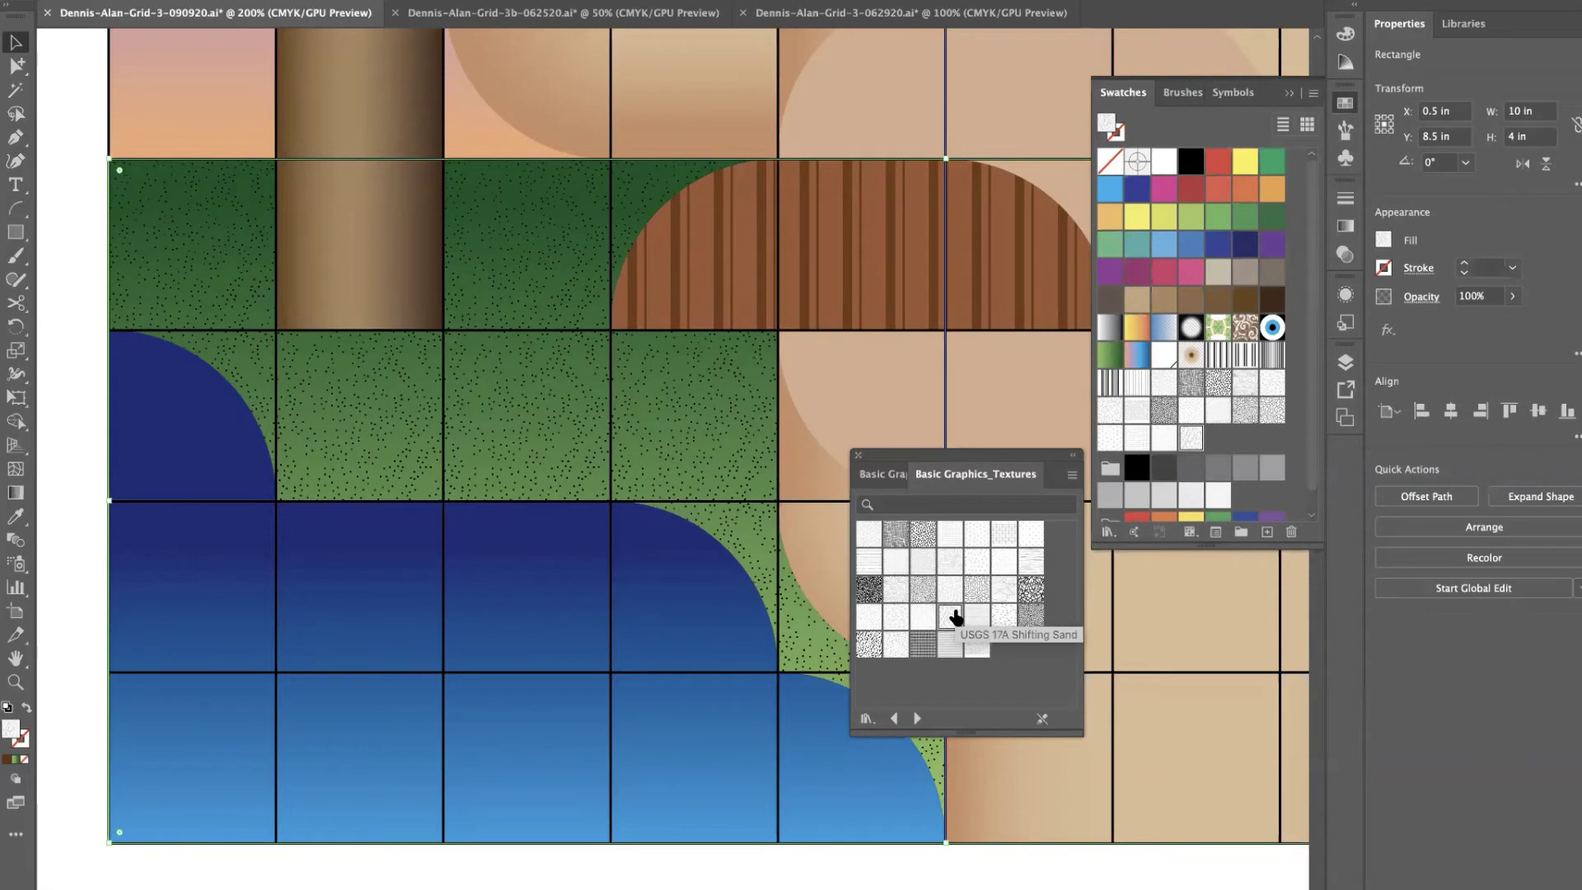
pyautogui.press('super+space')
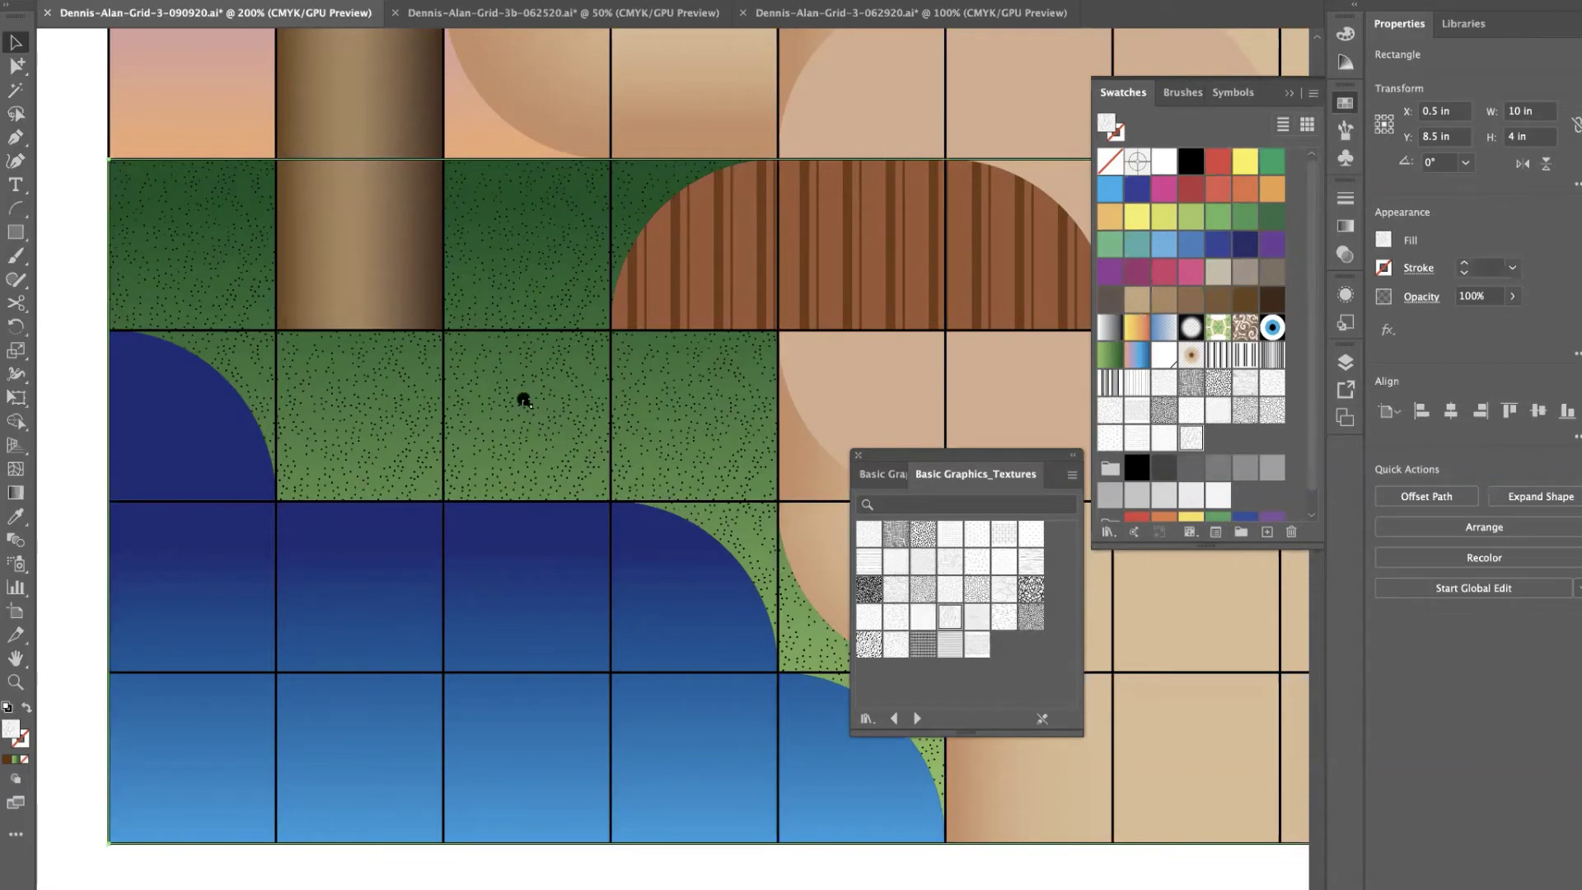
pyautogui.click(530, 400)
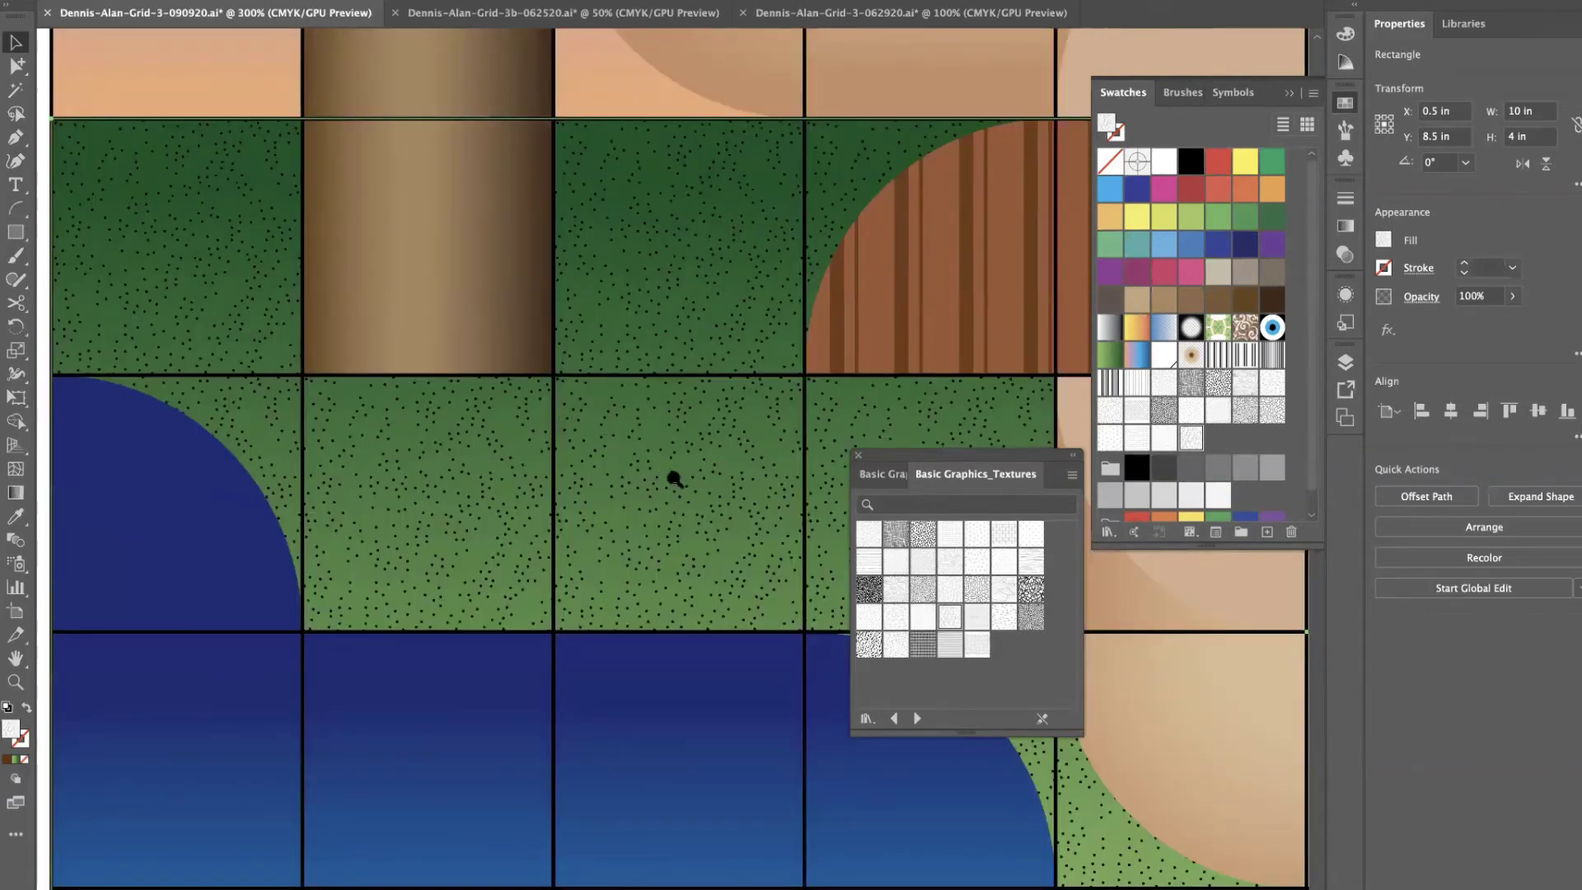
pyautogui.click(951, 646)
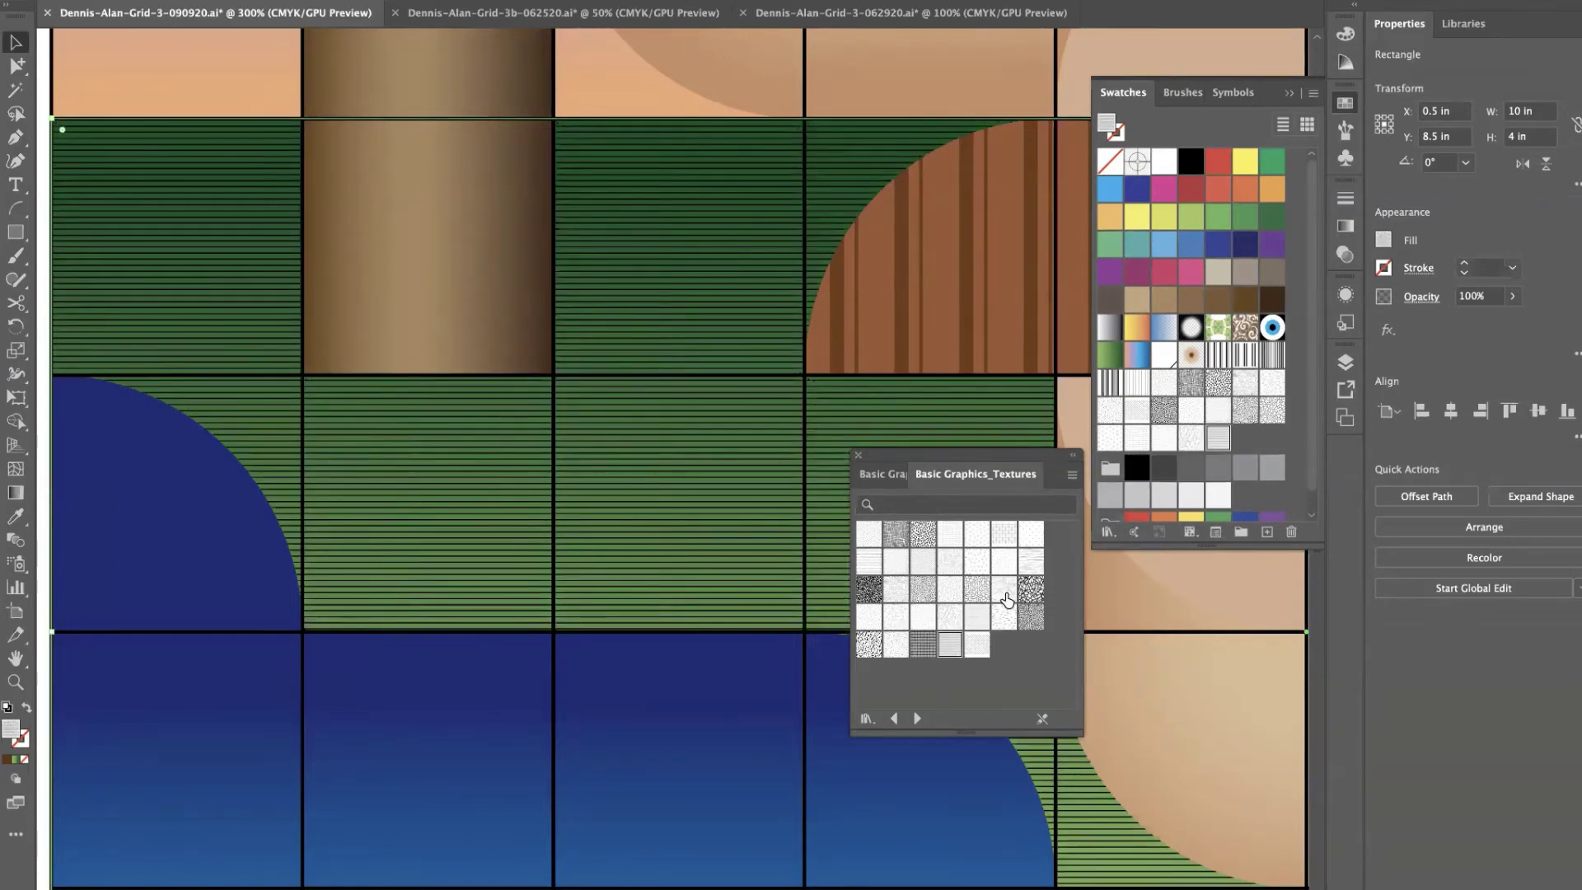
# Fill the green ground rectangle with the grass tuft texture and collapse the document swatches.
pyautogui.click(1003, 620)
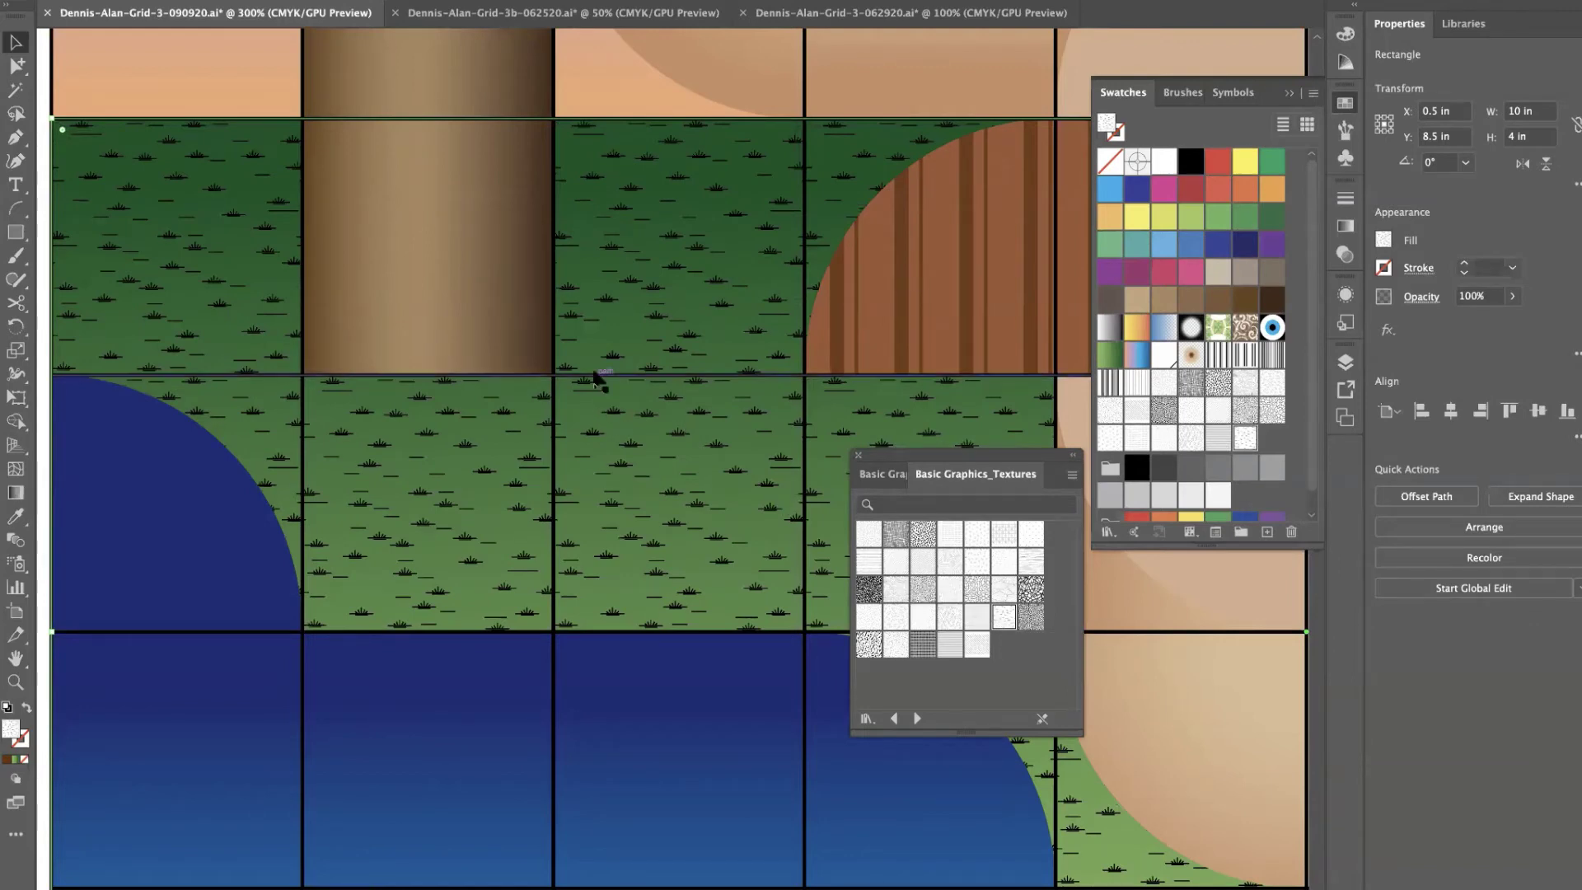
pyautogui.hscroll(-1, 595, 375)
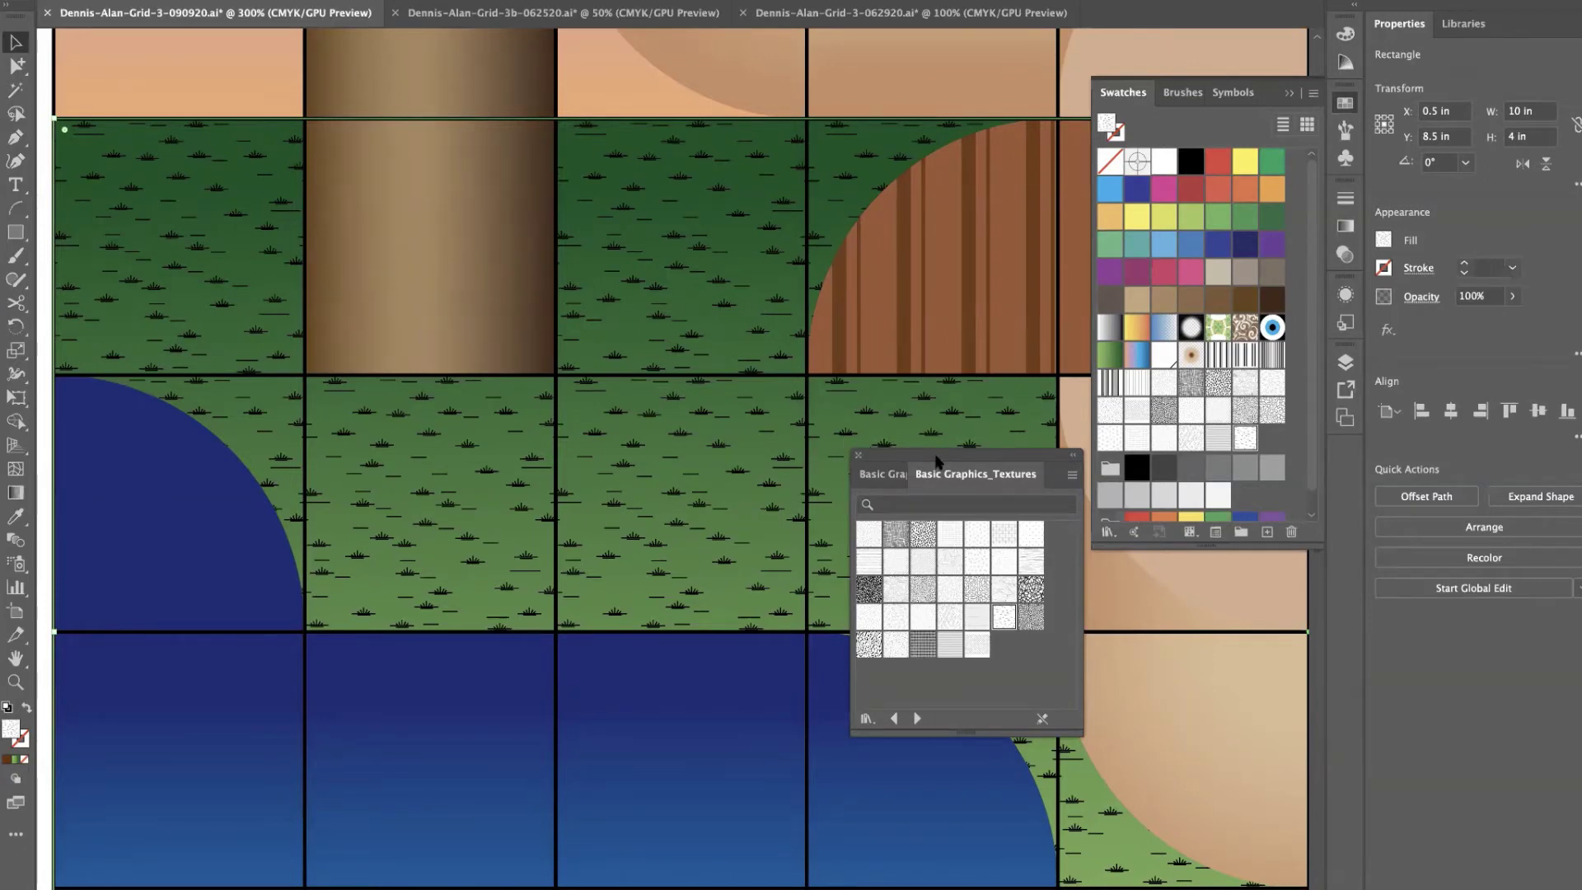
pyautogui.click(1344, 257)
pyautogui.click(1345, 257)
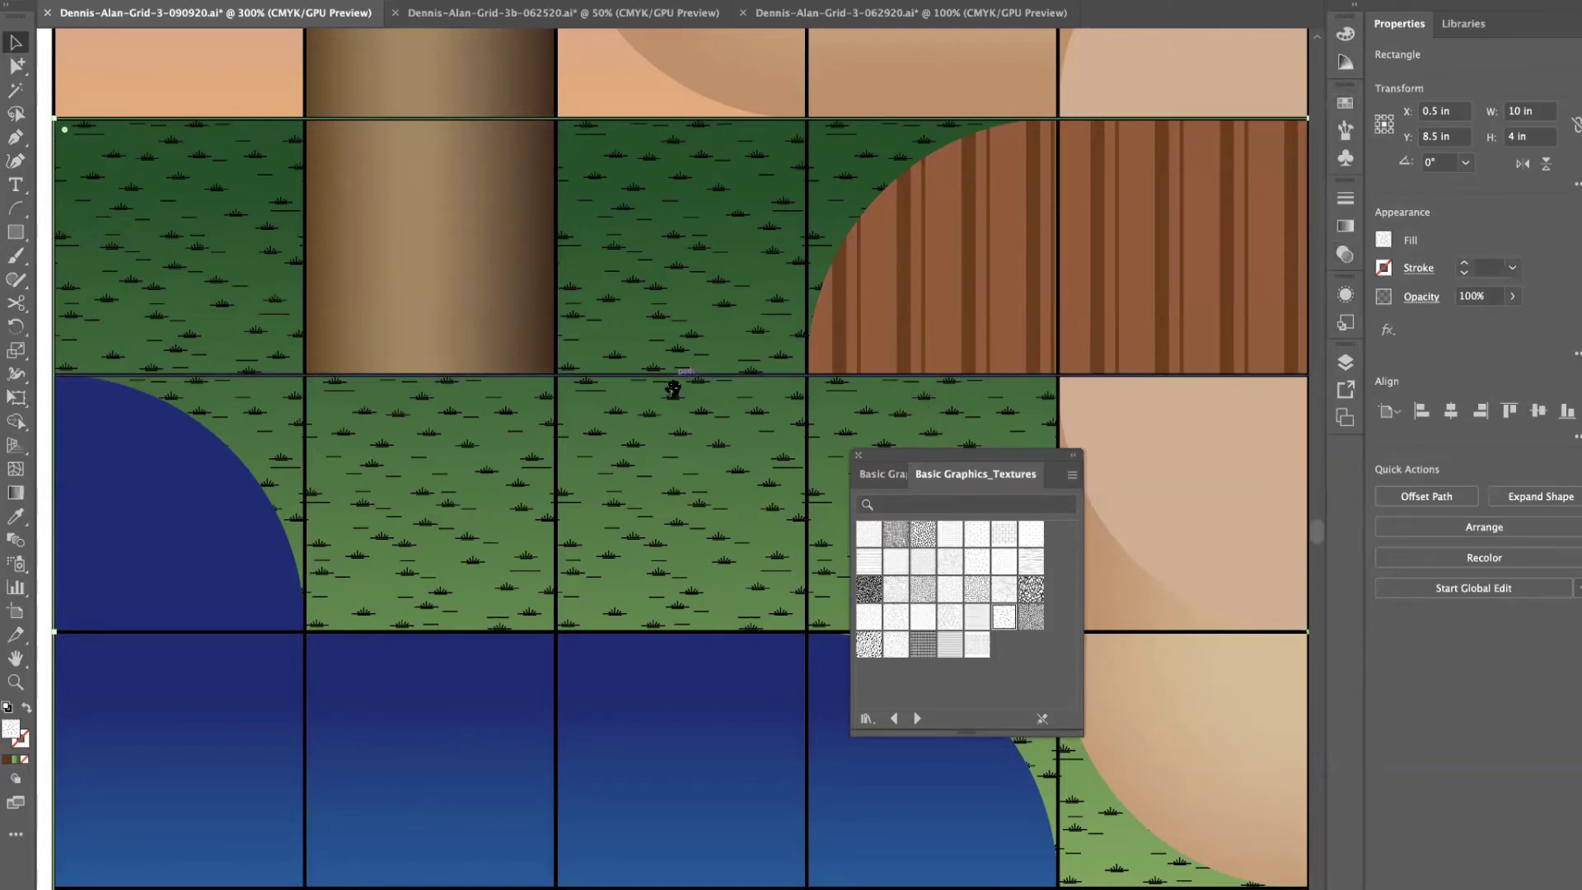
# Try moving the grass-textured rectangle away from the green ground in two different directions, undoing each move.
pyautogui.hotkey('ctrl', '-')
pyautogui.hotkey('ctrl', '-')
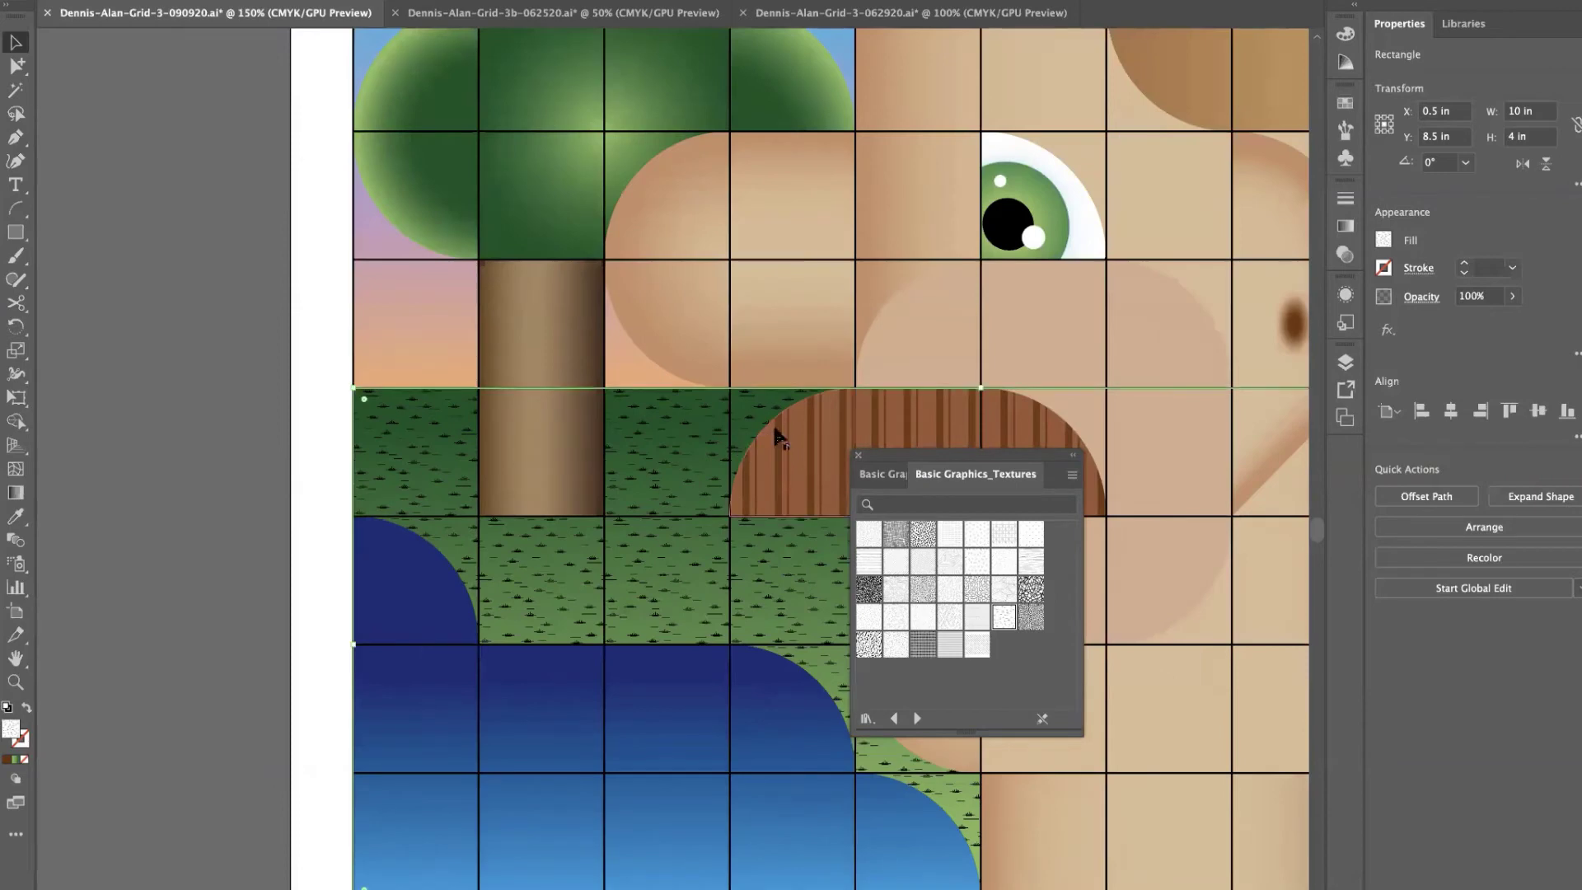
pyautogui.moveTo(696, 477); pyautogui.dragTo(600, 314)
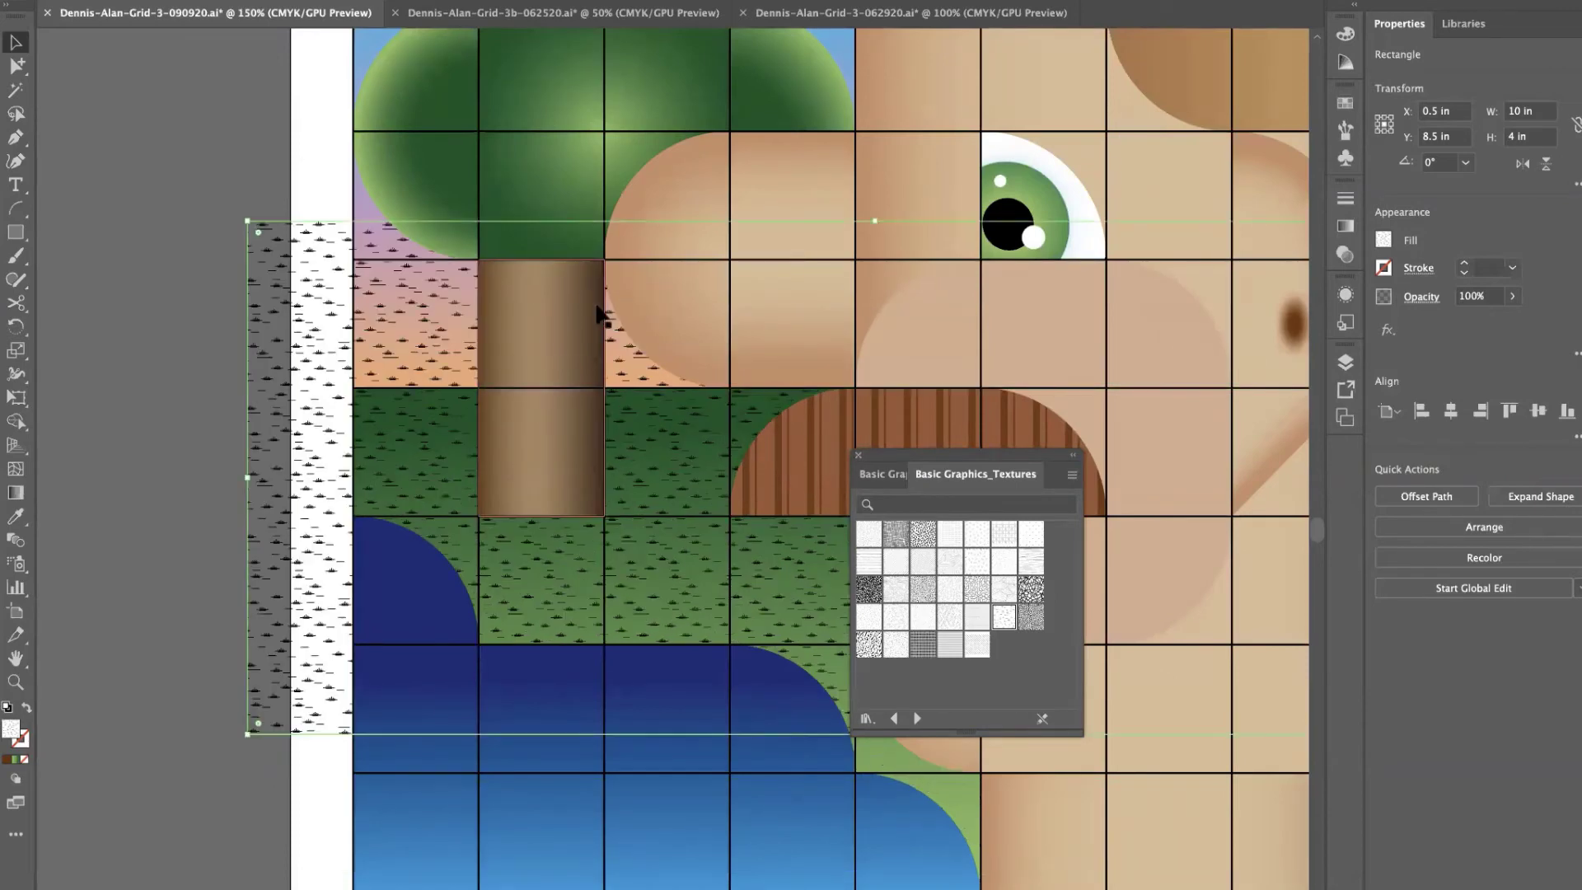
pyautogui.hotkey('ctrl', 'z')
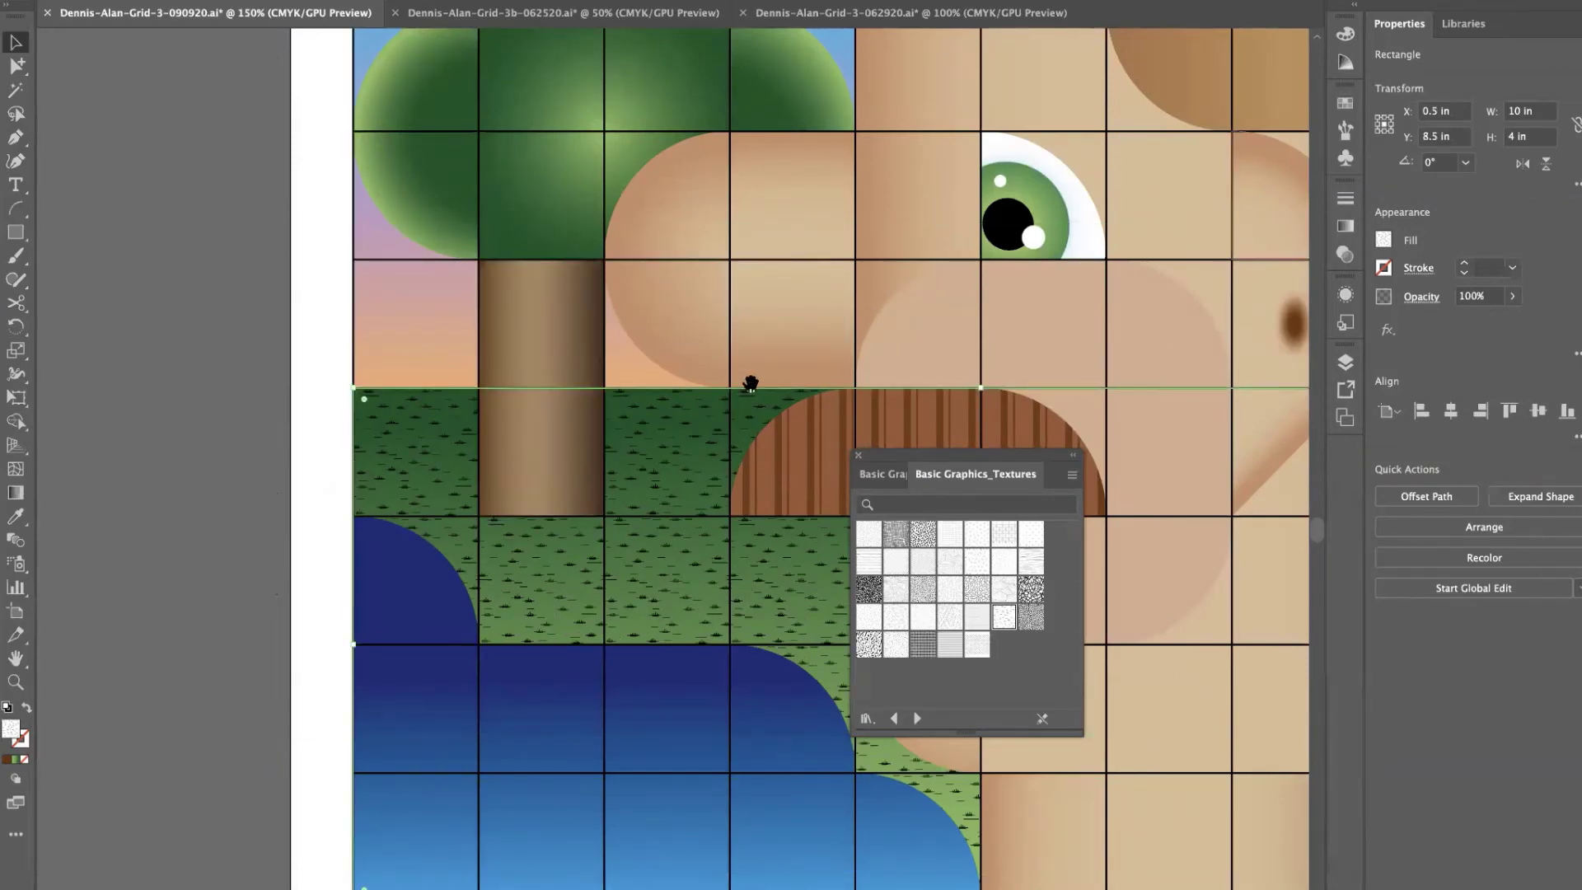
pyautogui.moveTo(751, 383); pyautogui.dragTo(675, 223)
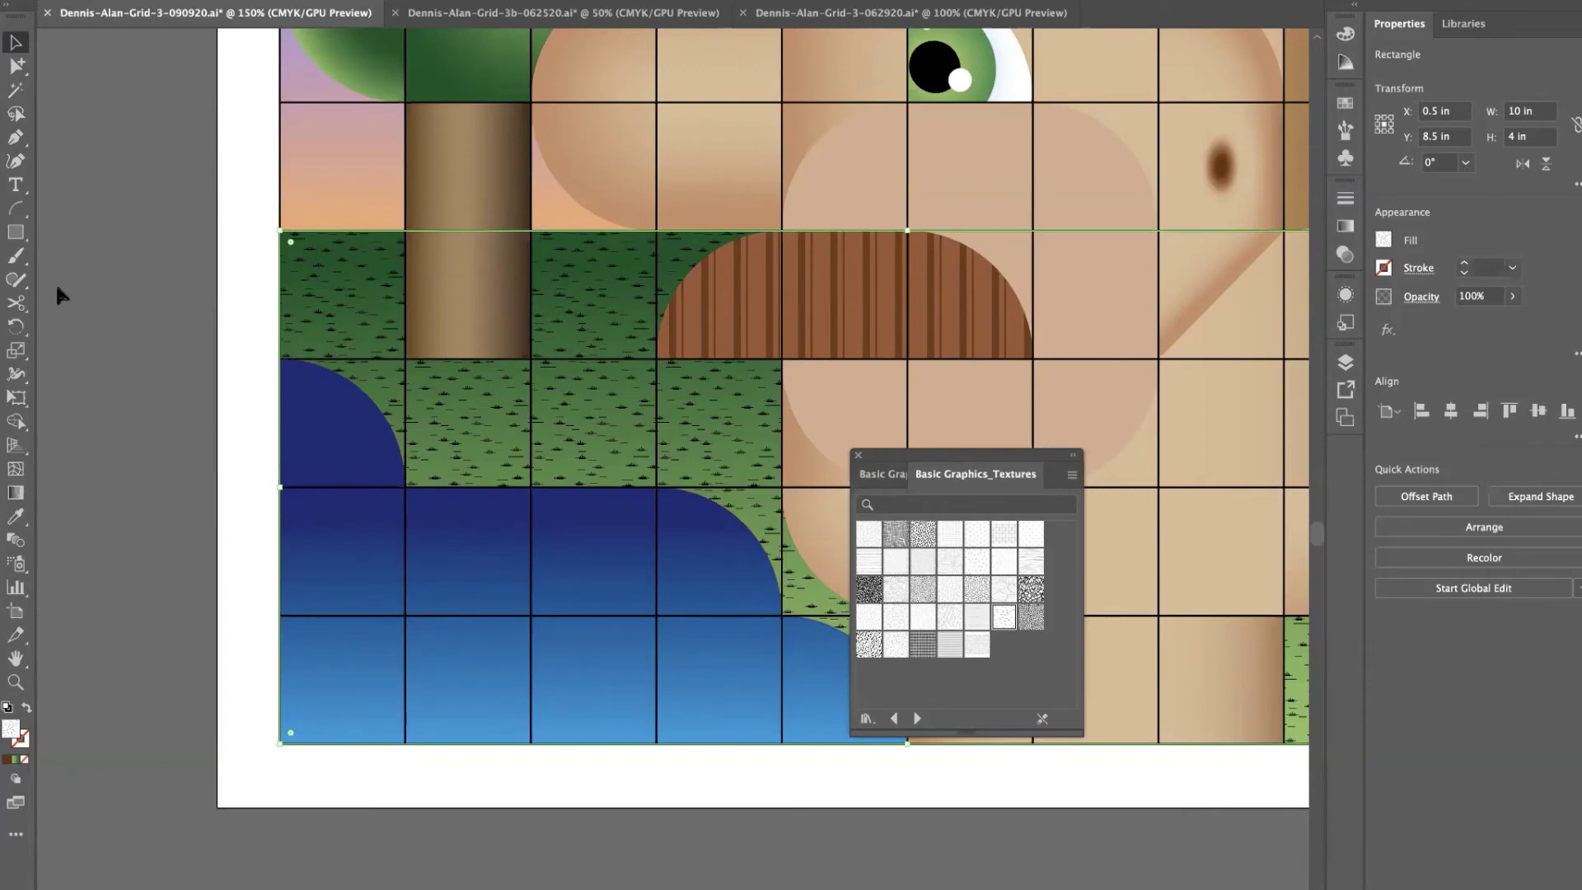
pyautogui.scroll(1, 57, 287)
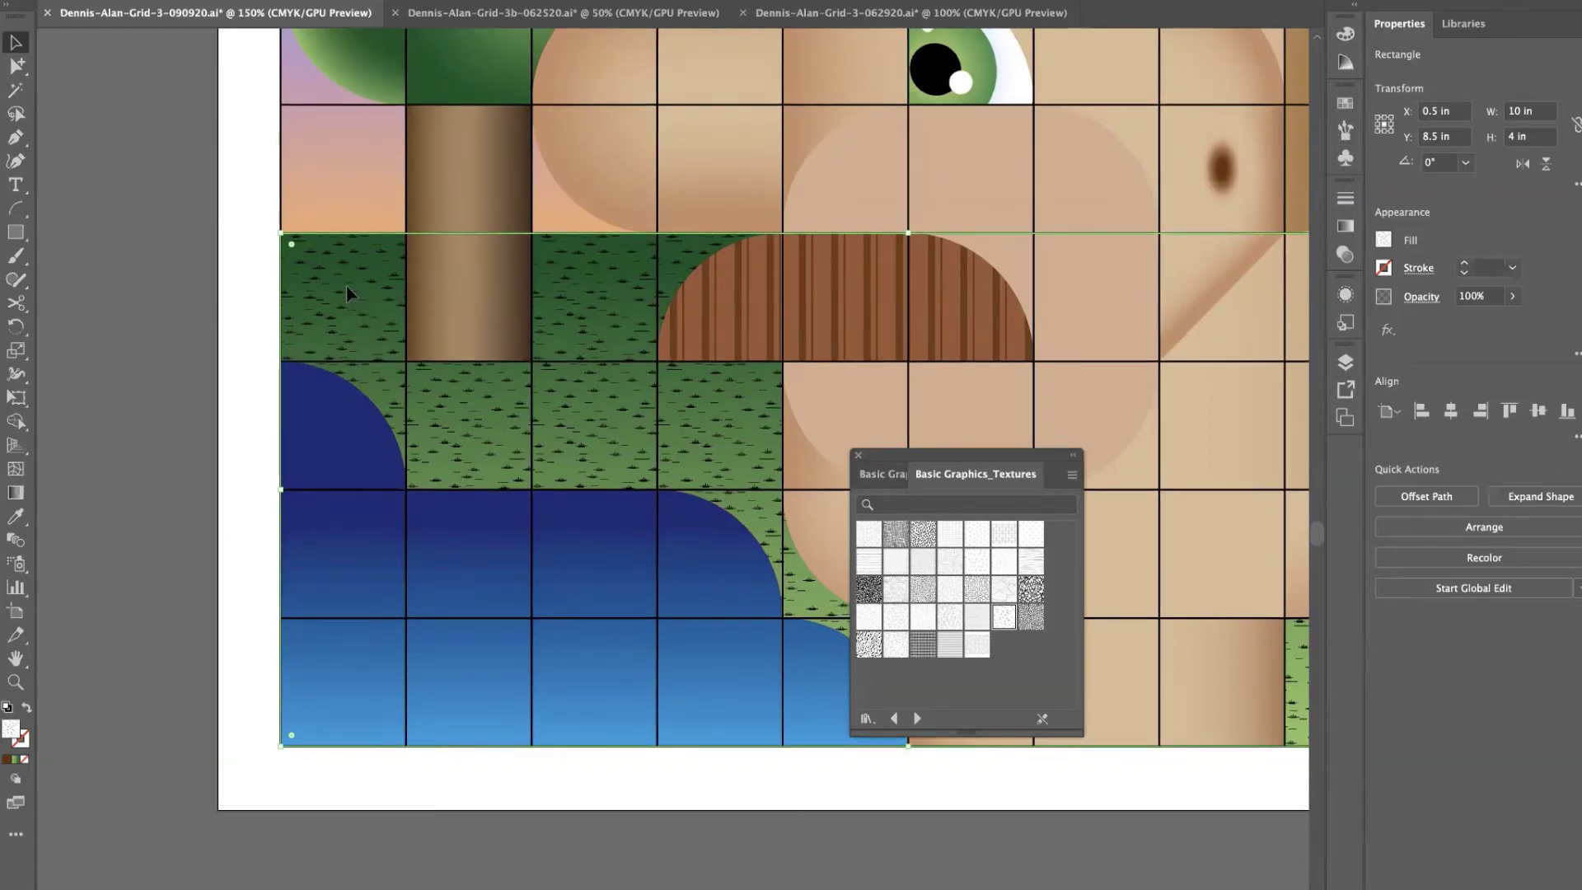
pyautogui.moveTo(346, 287); pyautogui.dragTo(145, 334)
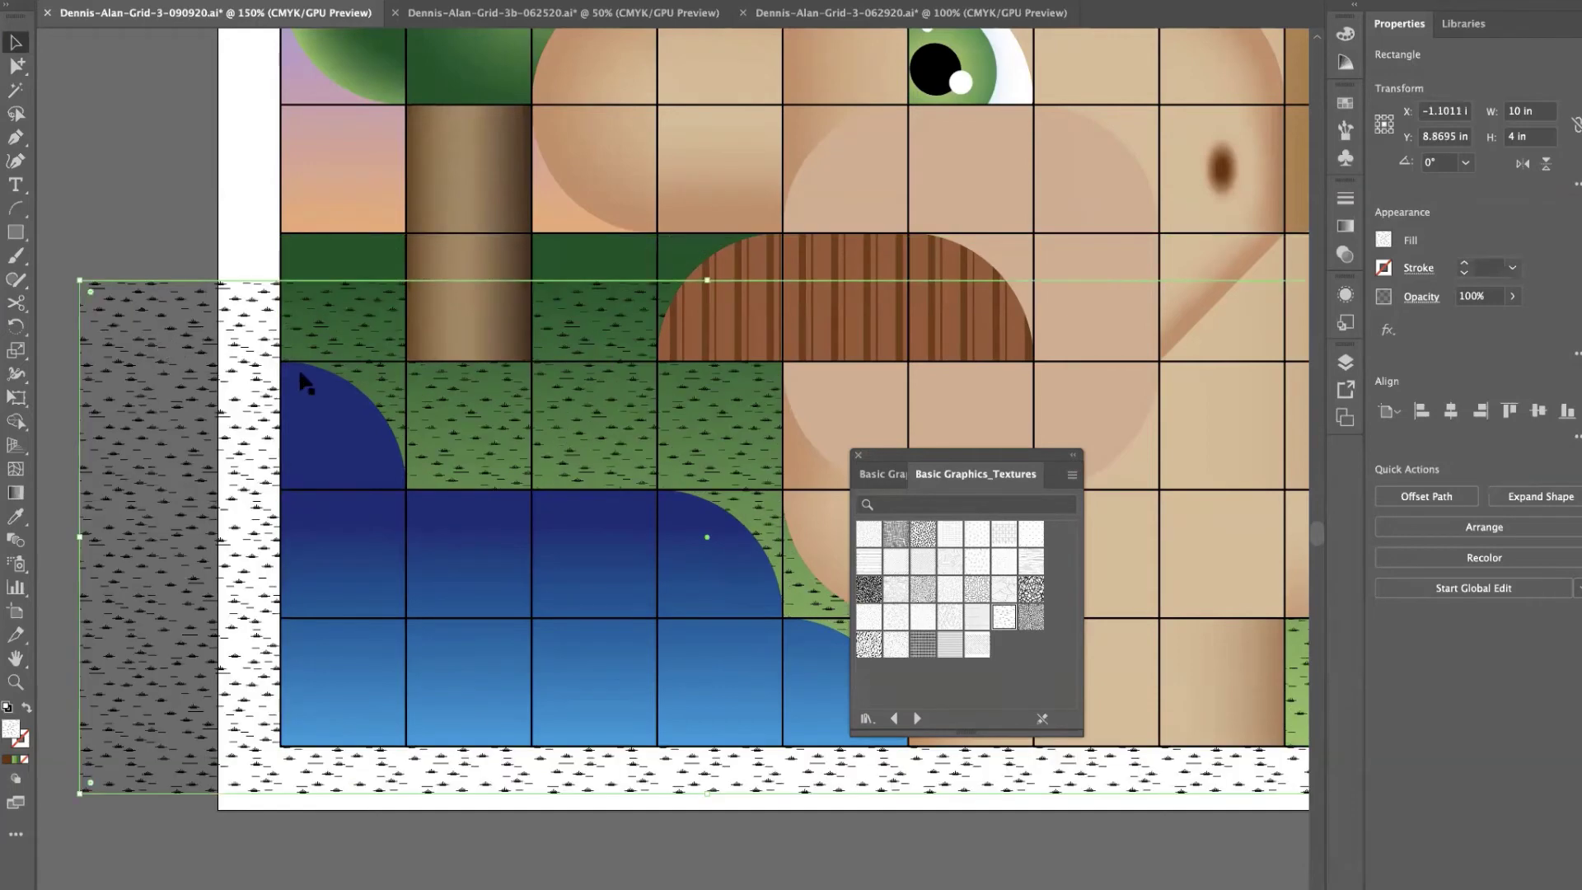
pyautogui.hotkey('ctrl', 'z')
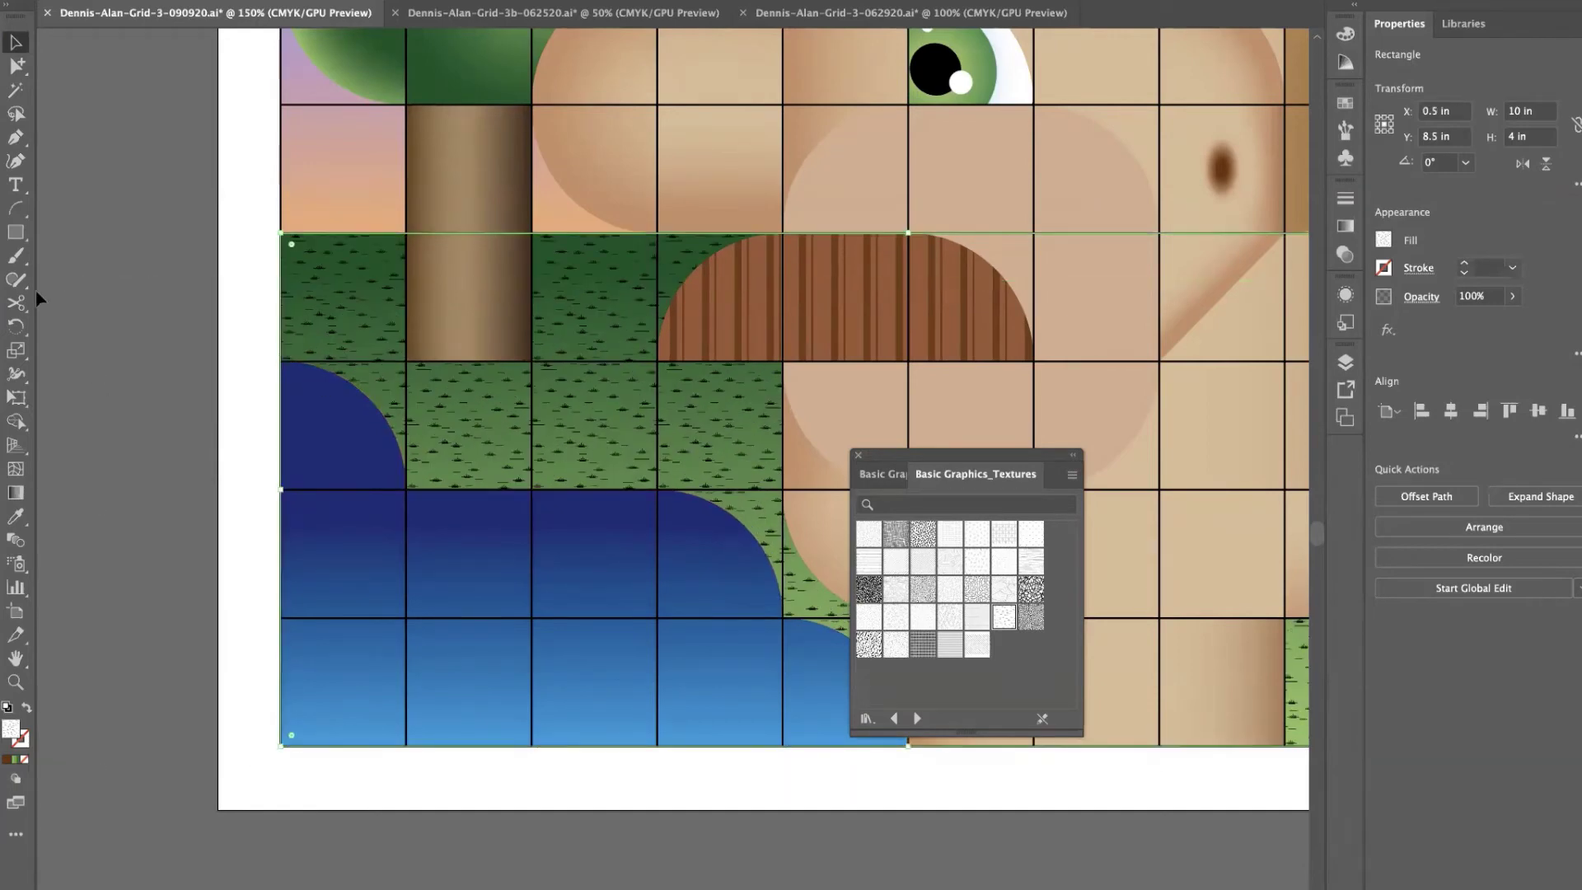
# Start scaling the grass-textured rectangle uniformly to 300% with preview on, transforming only the pattern and not the object.
pyautogui.doubleClick(16, 351)
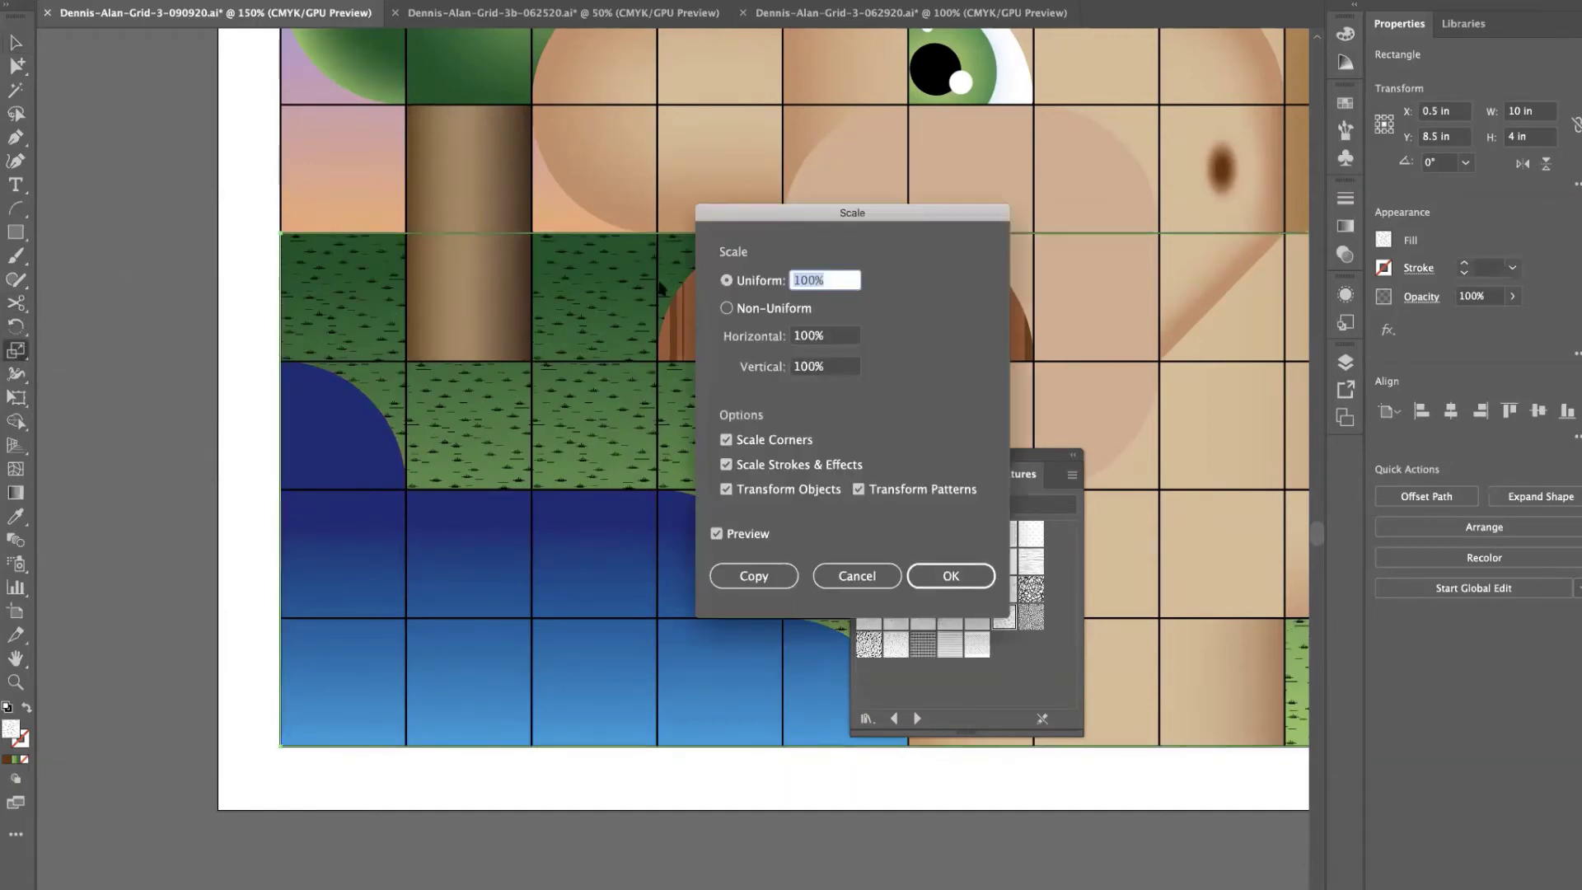
pyautogui.moveTo(809, 212); pyautogui.dragTo(992, 283)
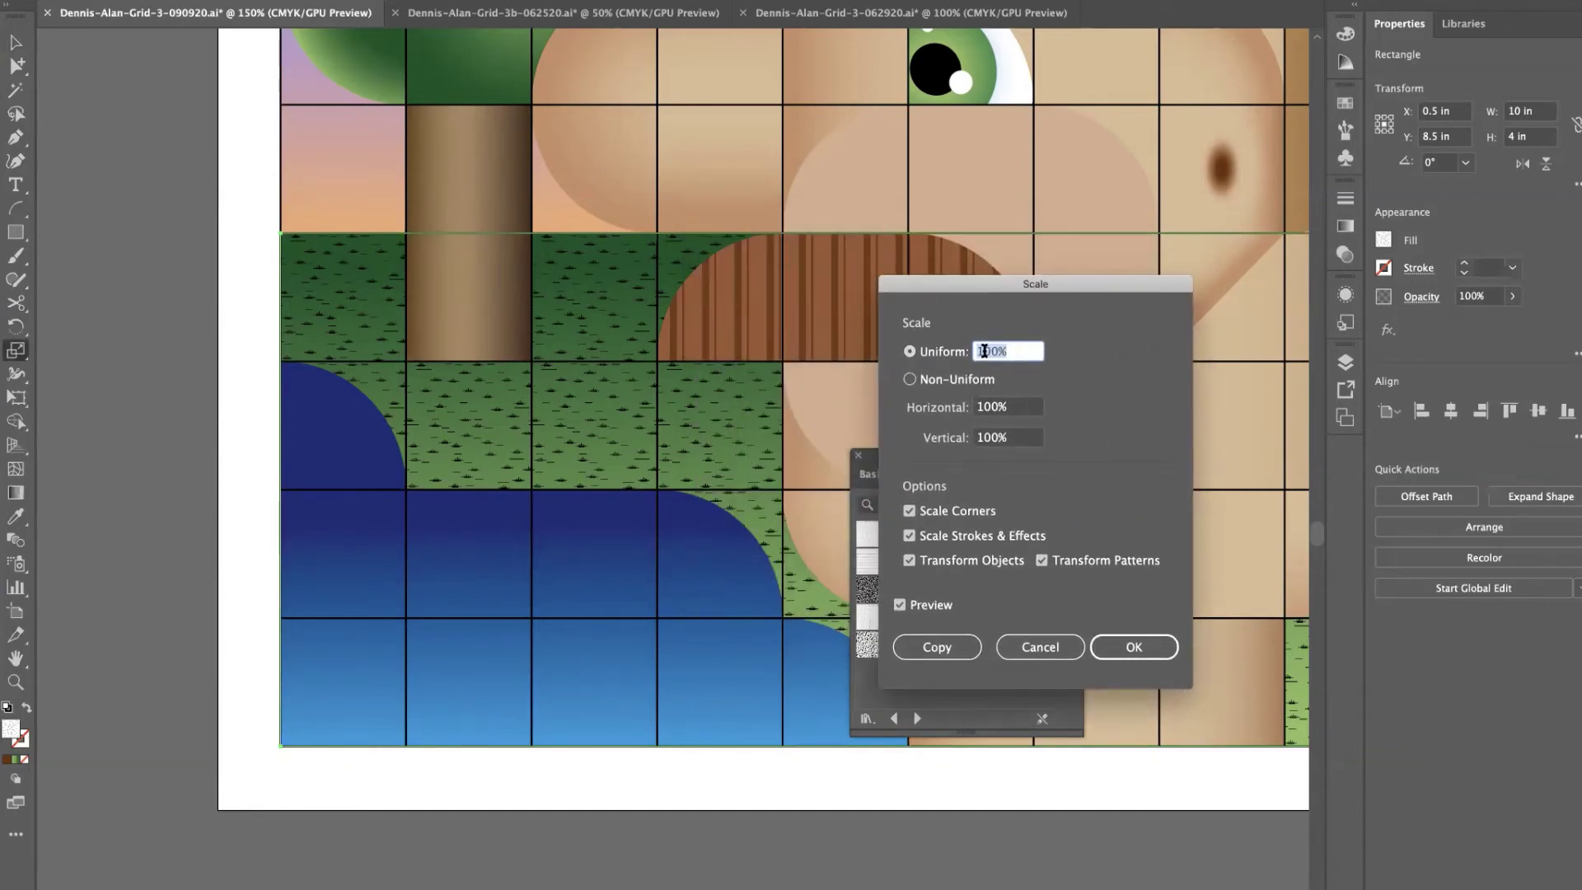
pyautogui.click(982, 351)
pyautogui.write('3')
pyautogui.click(900, 605)
pyautogui.click(899, 604)
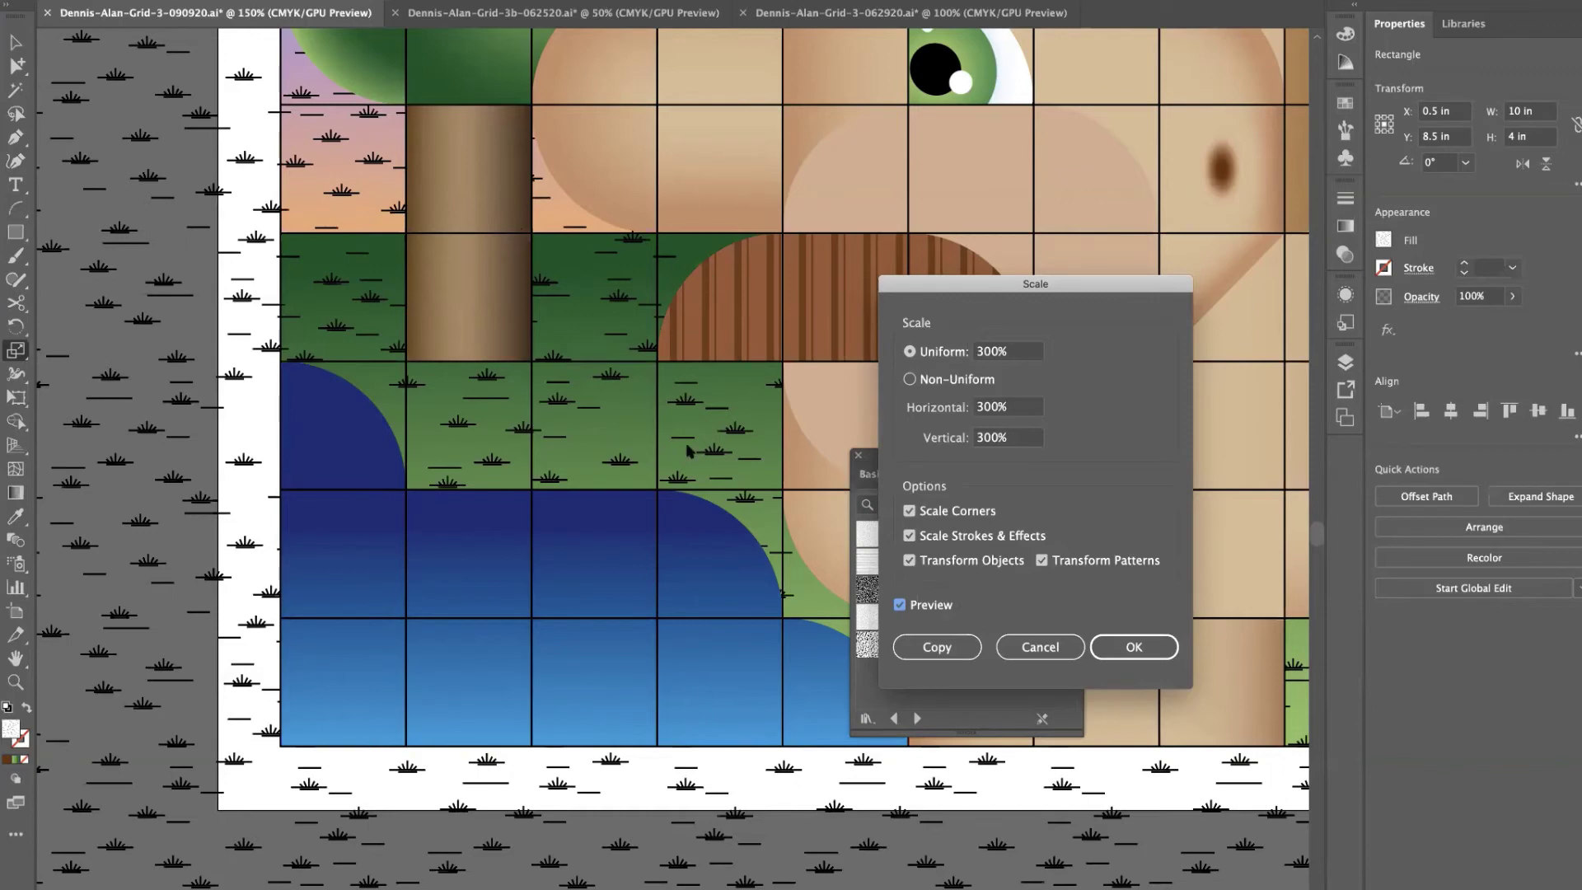
pyautogui.click(911, 563)
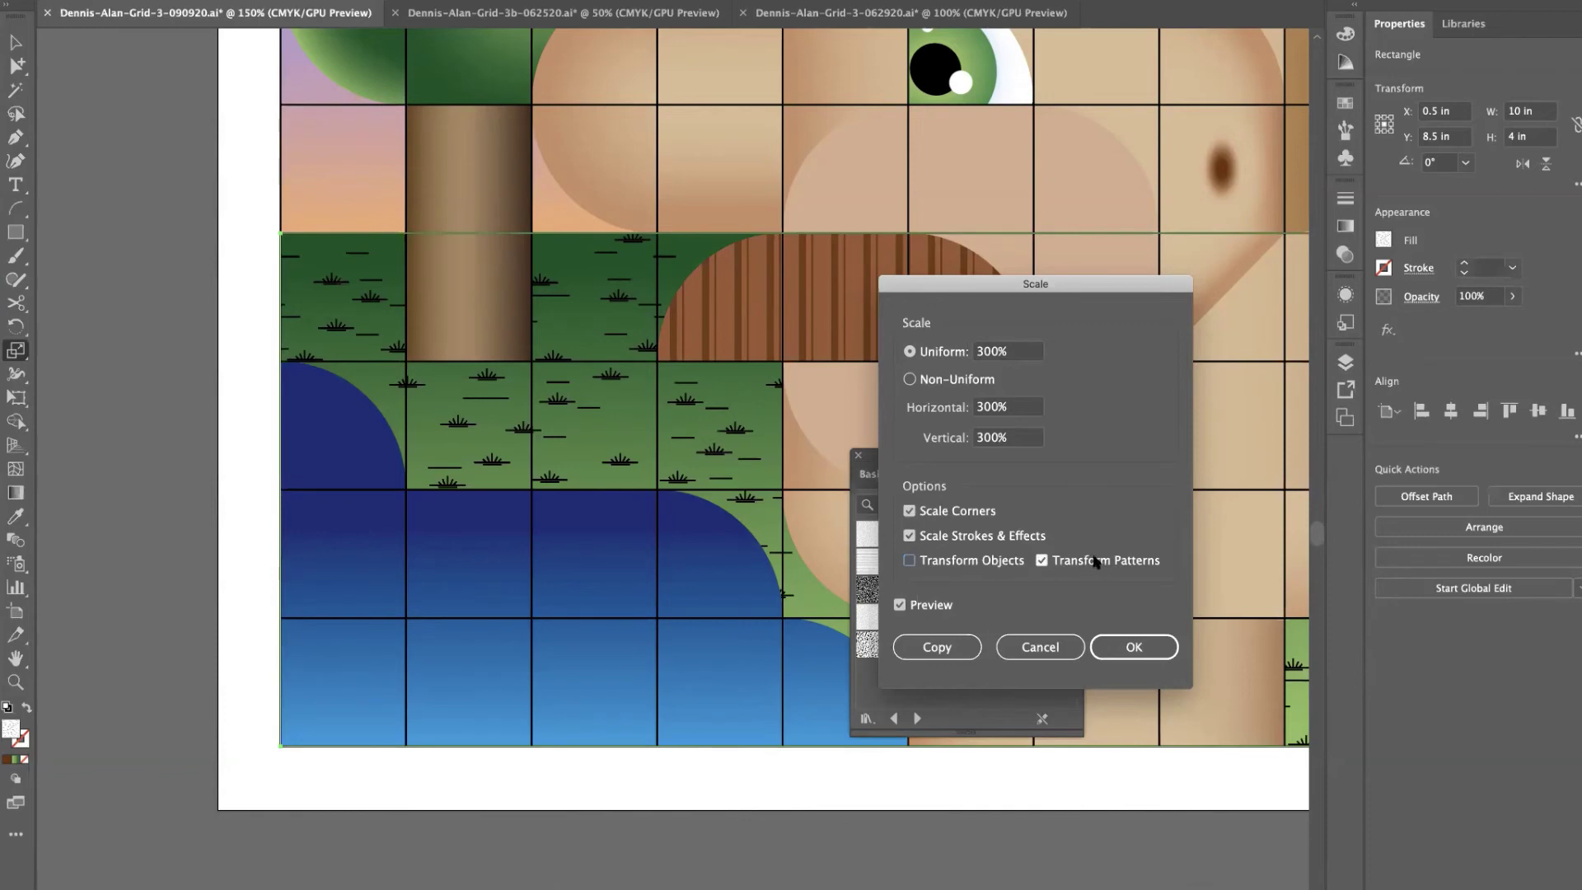
# Raise the grass pattern's uniform scale to 400%, compare it with the preview off and on, and apply the scaling.
pyautogui.click(981, 352)
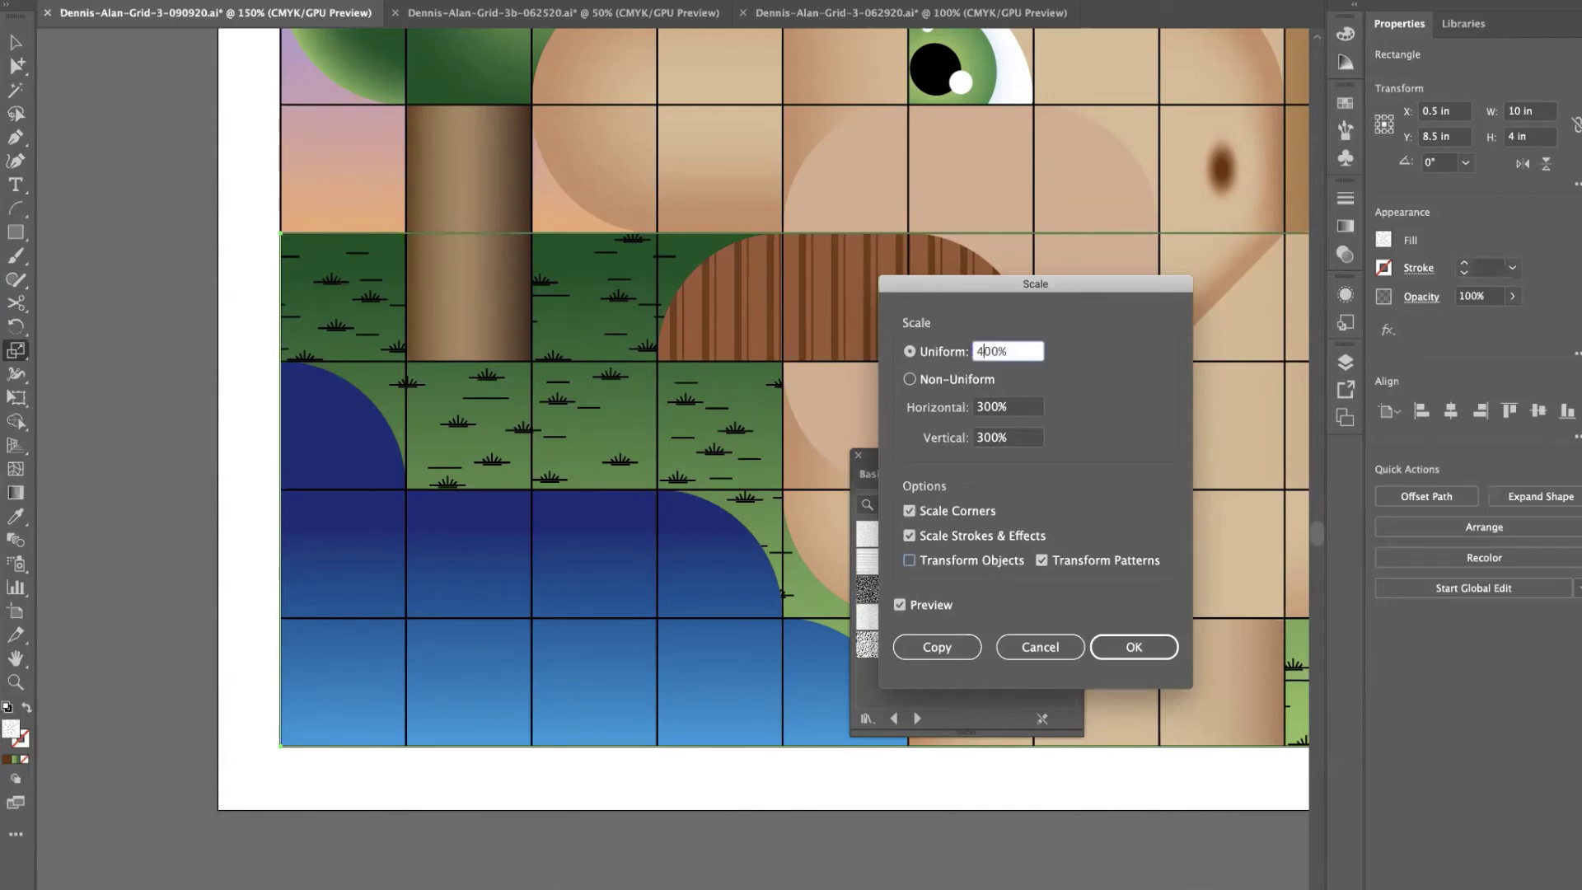
pyautogui.click(907, 608)
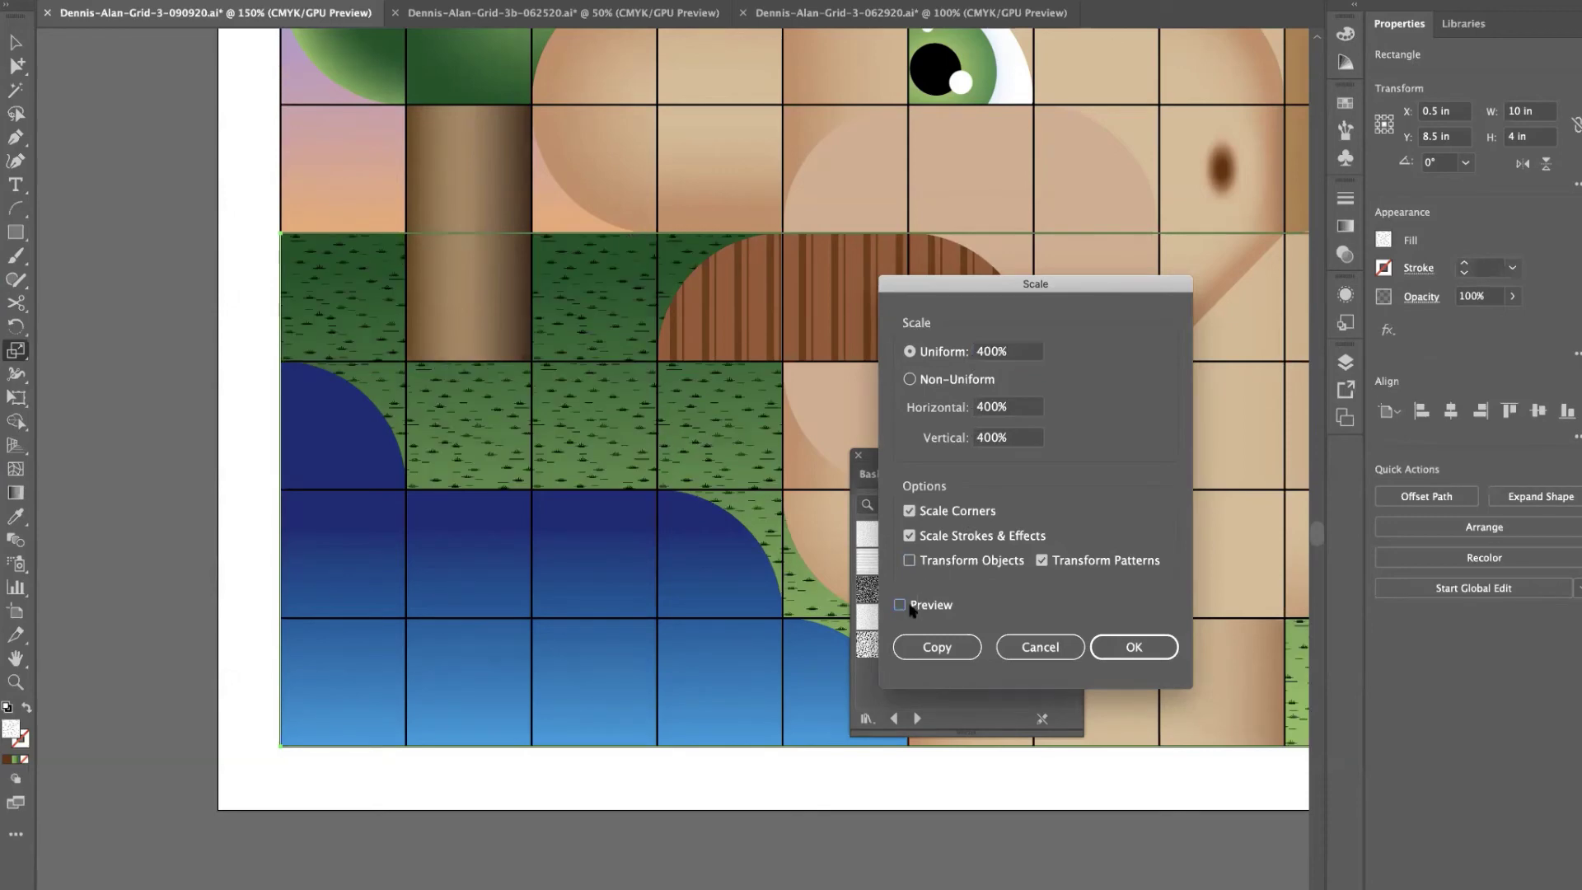
pyautogui.click(901, 605)
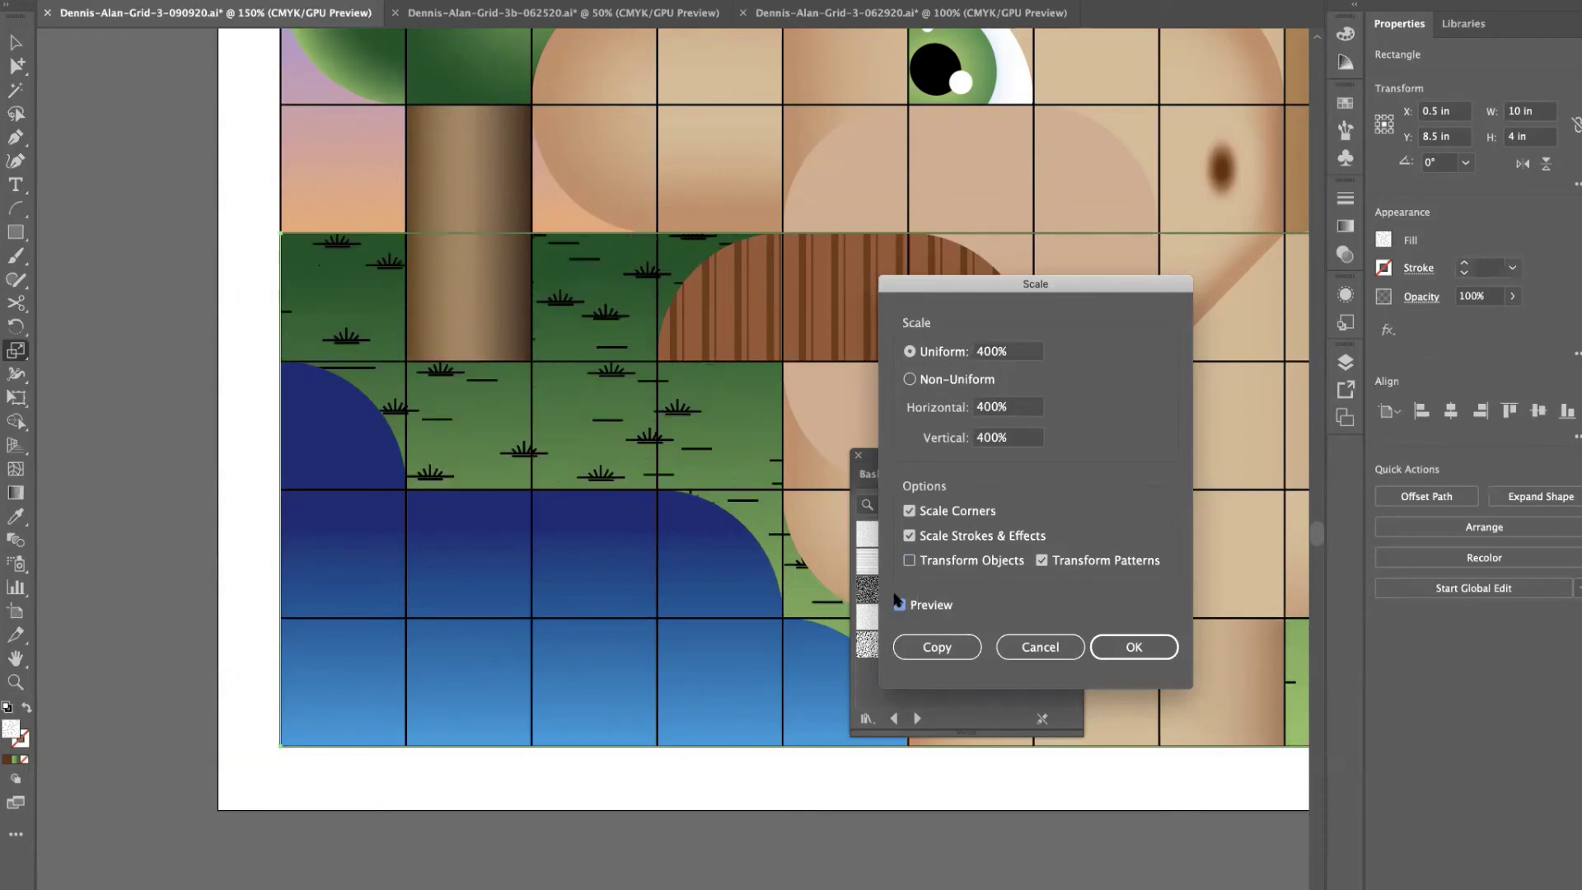
pyautogui.click(1132, 647)
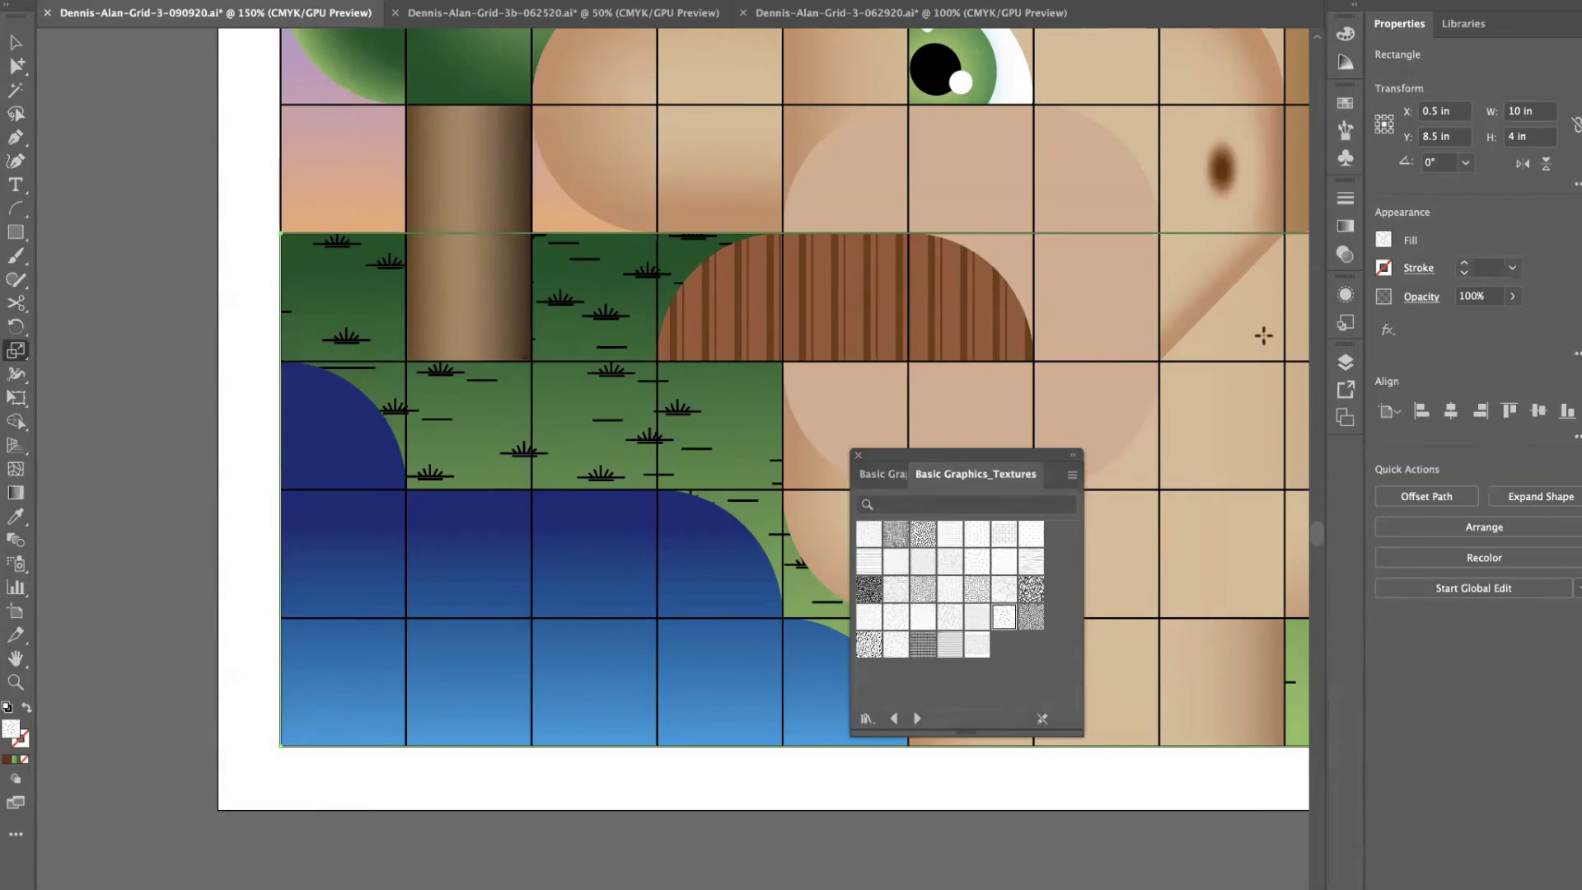
# Try Multiply and Lighten blending on the grass-textured rectangle.
pyautogui.click(1346, 253)
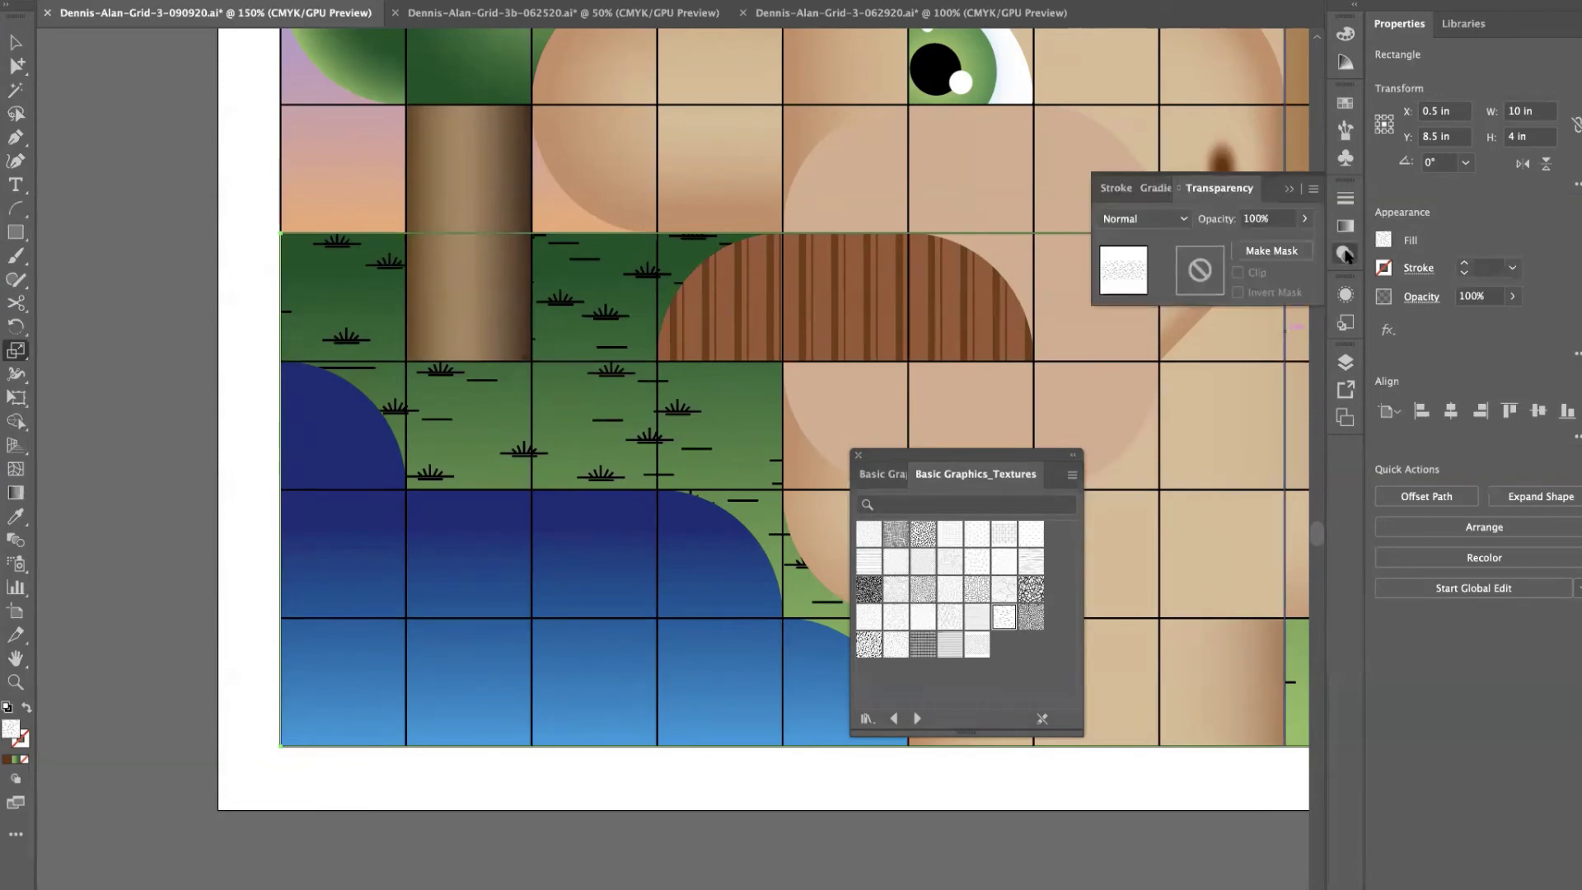
pyautogui.click(1150, 223)
pyautogui.click(1141, 290)
pyautogui.click(1156, 216)
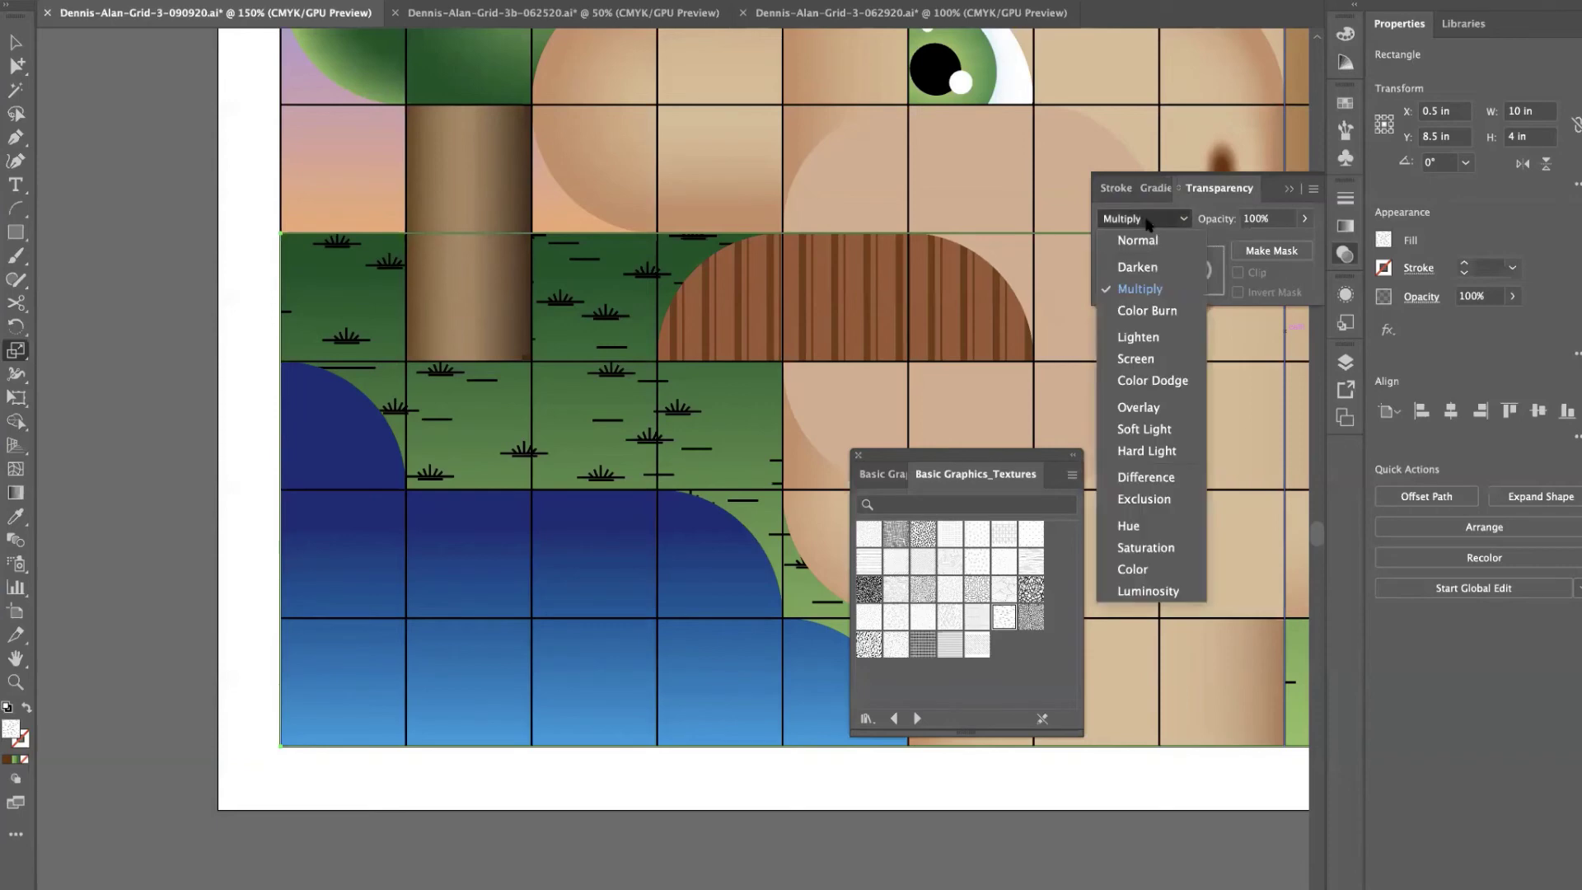
pyautogui.click(1140, 339)
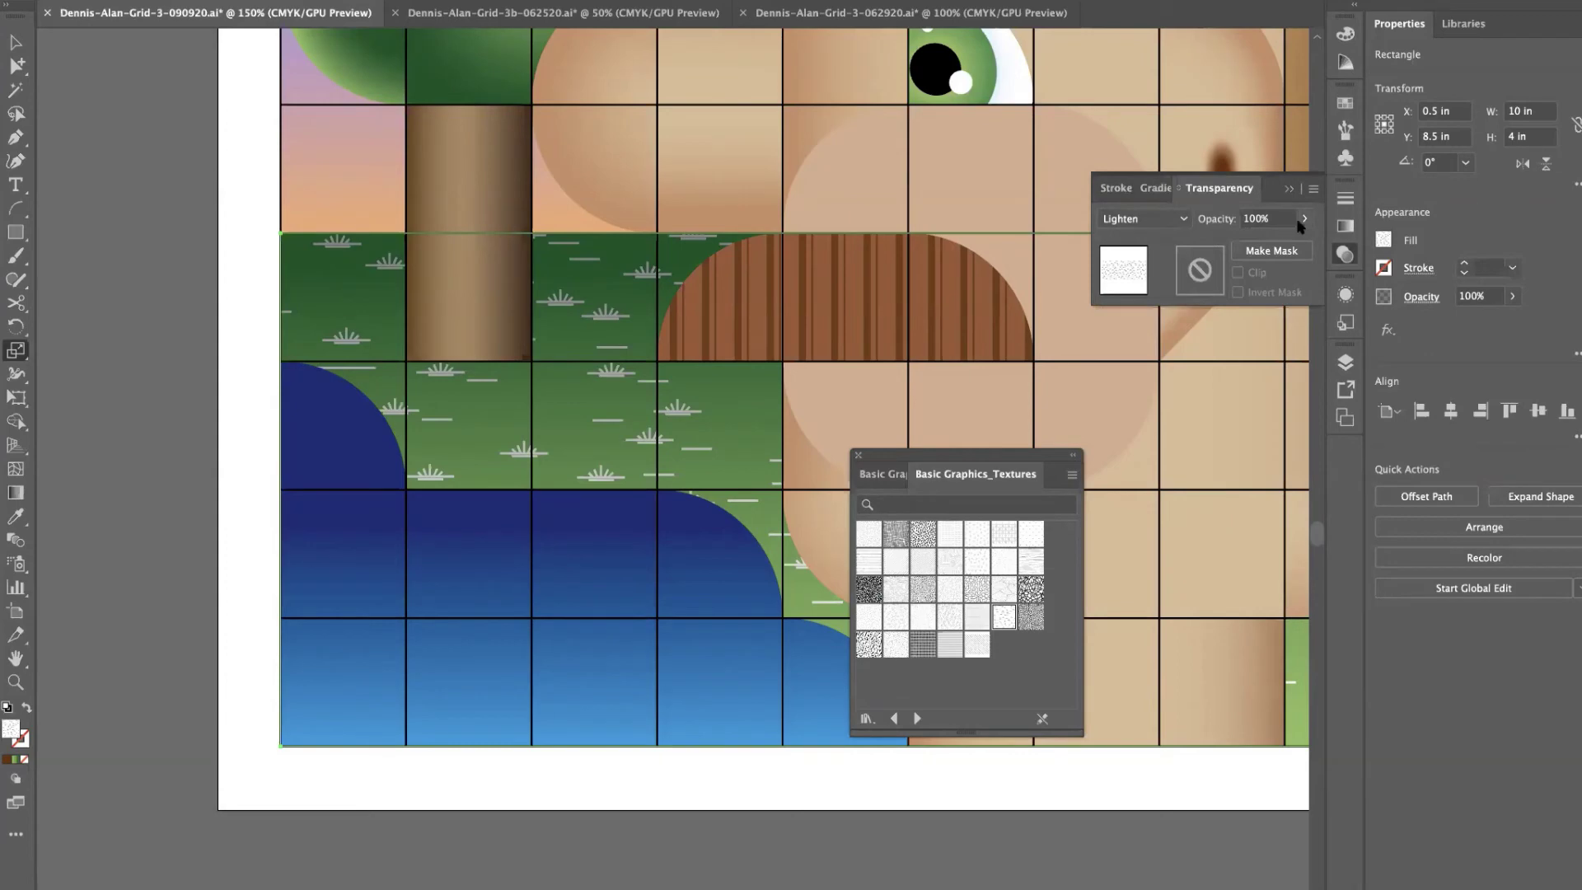
# Try Screen blending on the grass texture with its opacity lowered to 22%.
pyautogui.click(1152, 221)
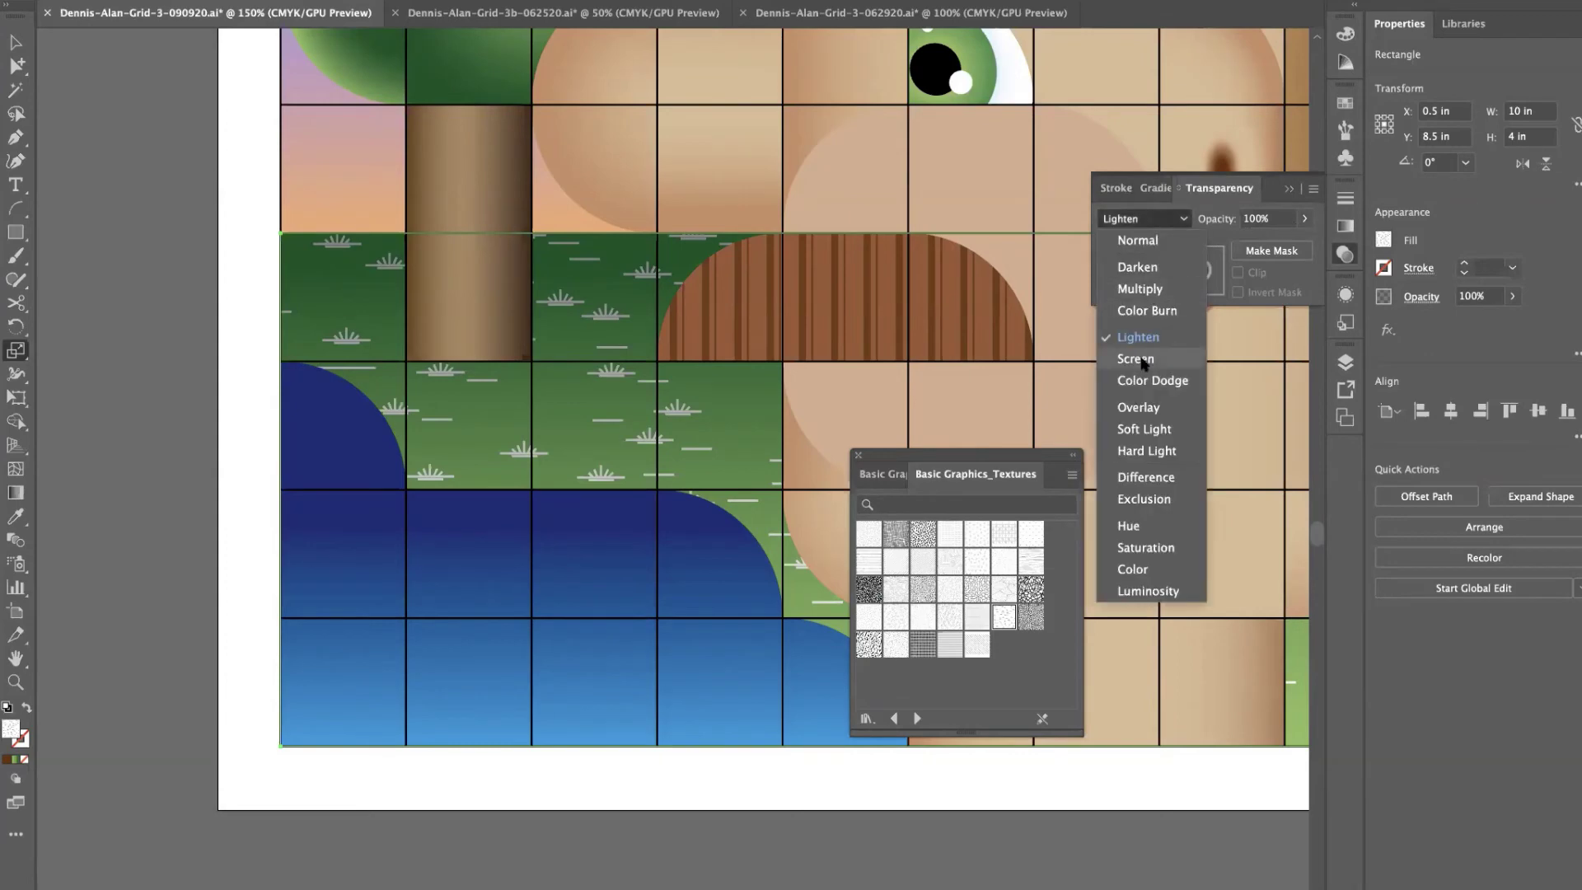
pyautogui.click(1152, 356)
pyautogui.click(1304, 218)
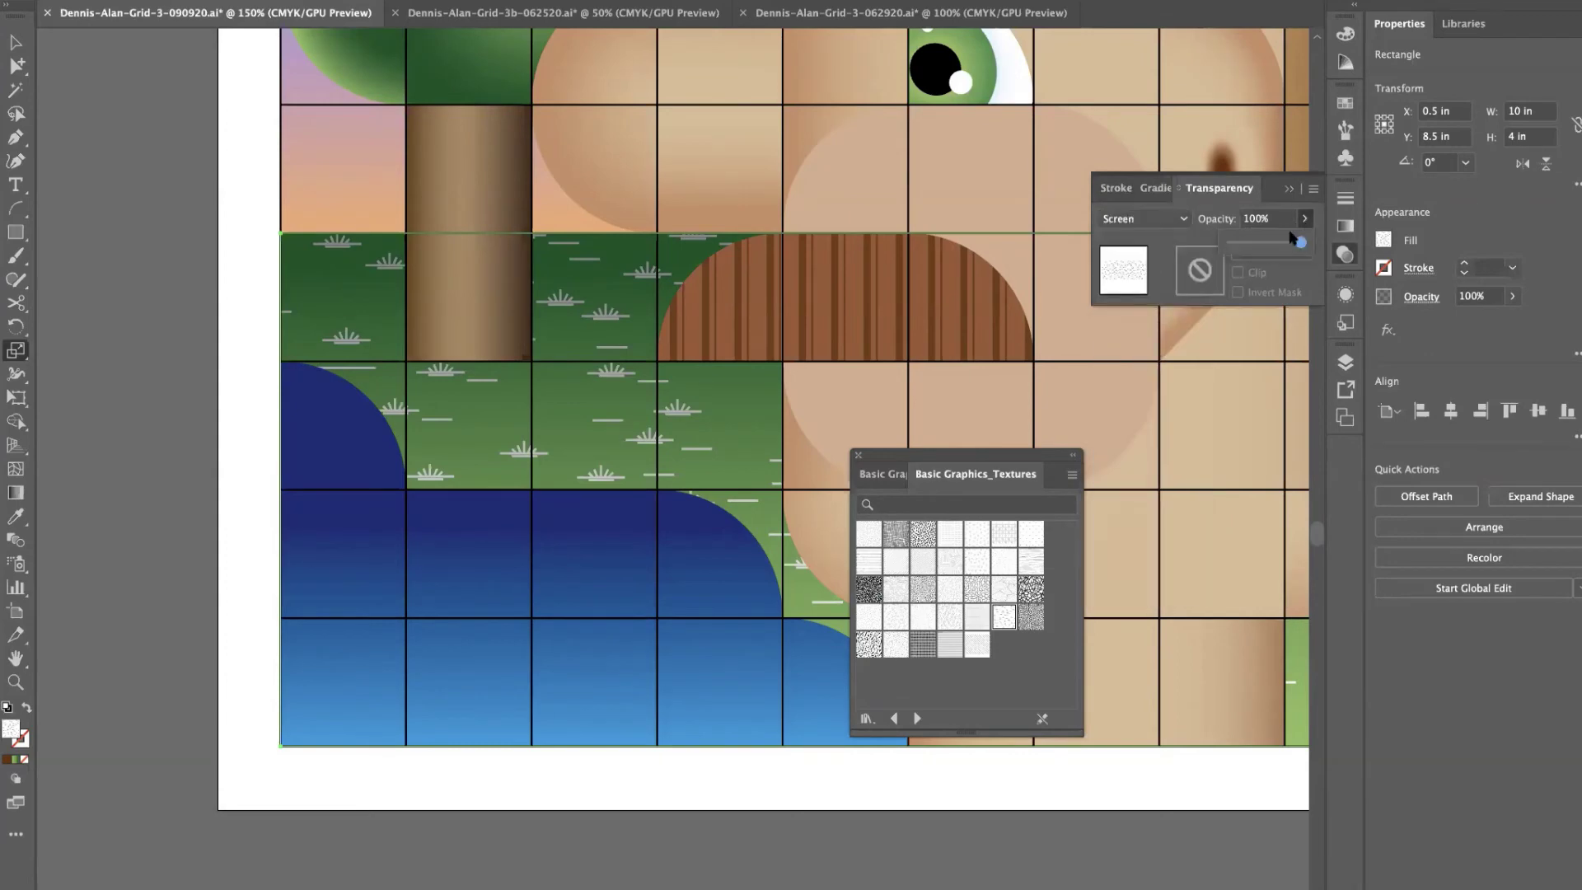
pyautogui.moveTo(1300, 243); pyautogui.dragTo(1246, 244)
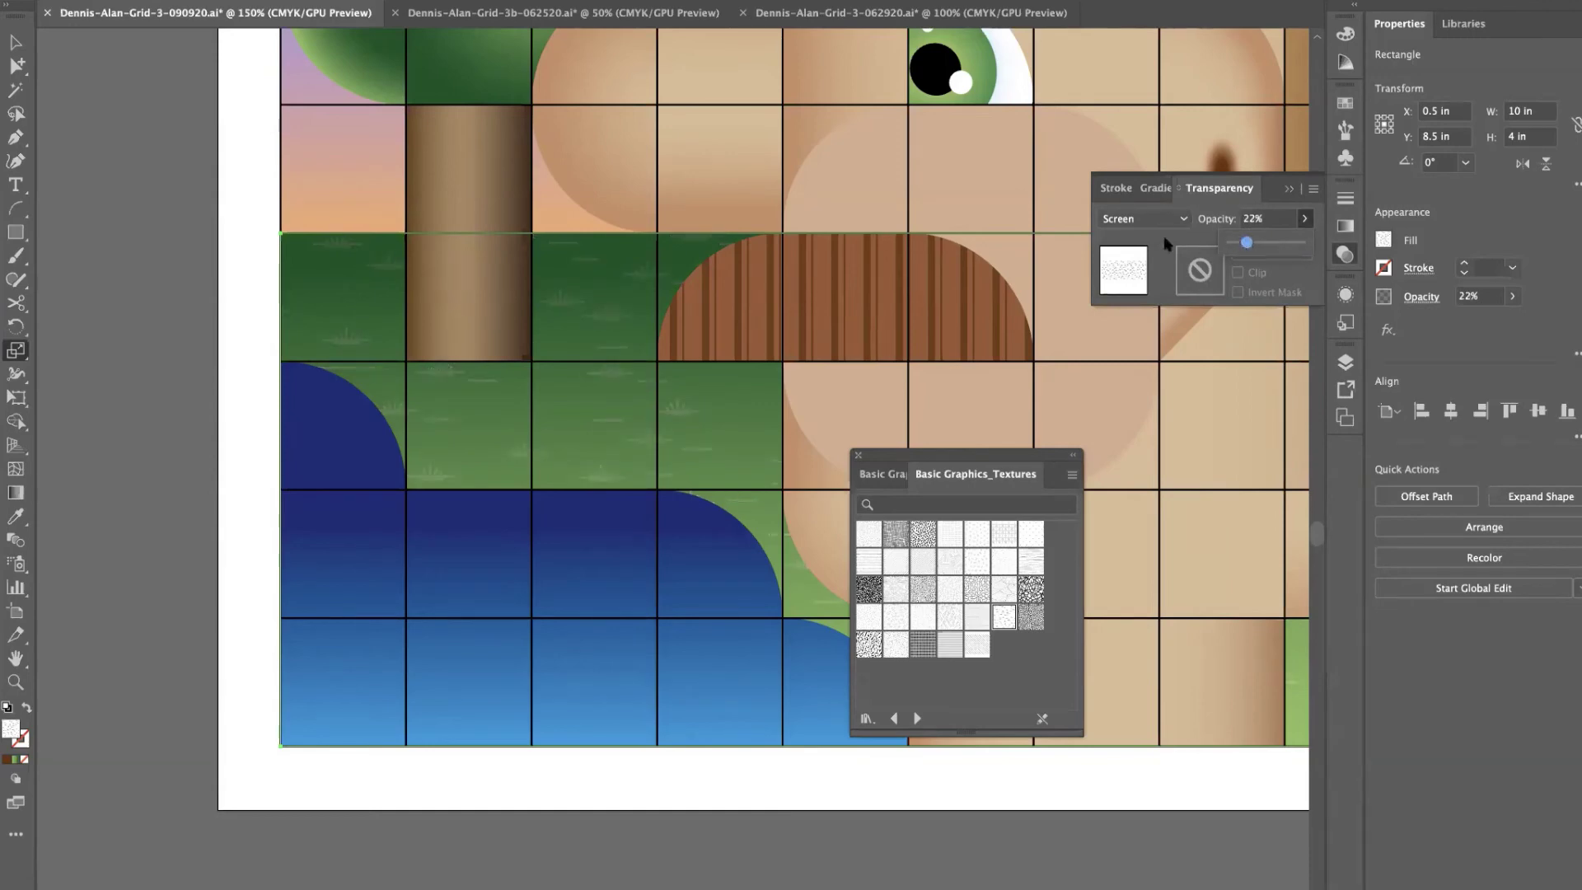
# Set the grass texture's blend mode to Multiply and its opacity to 39%.
pyautogui.click(1148, 219)
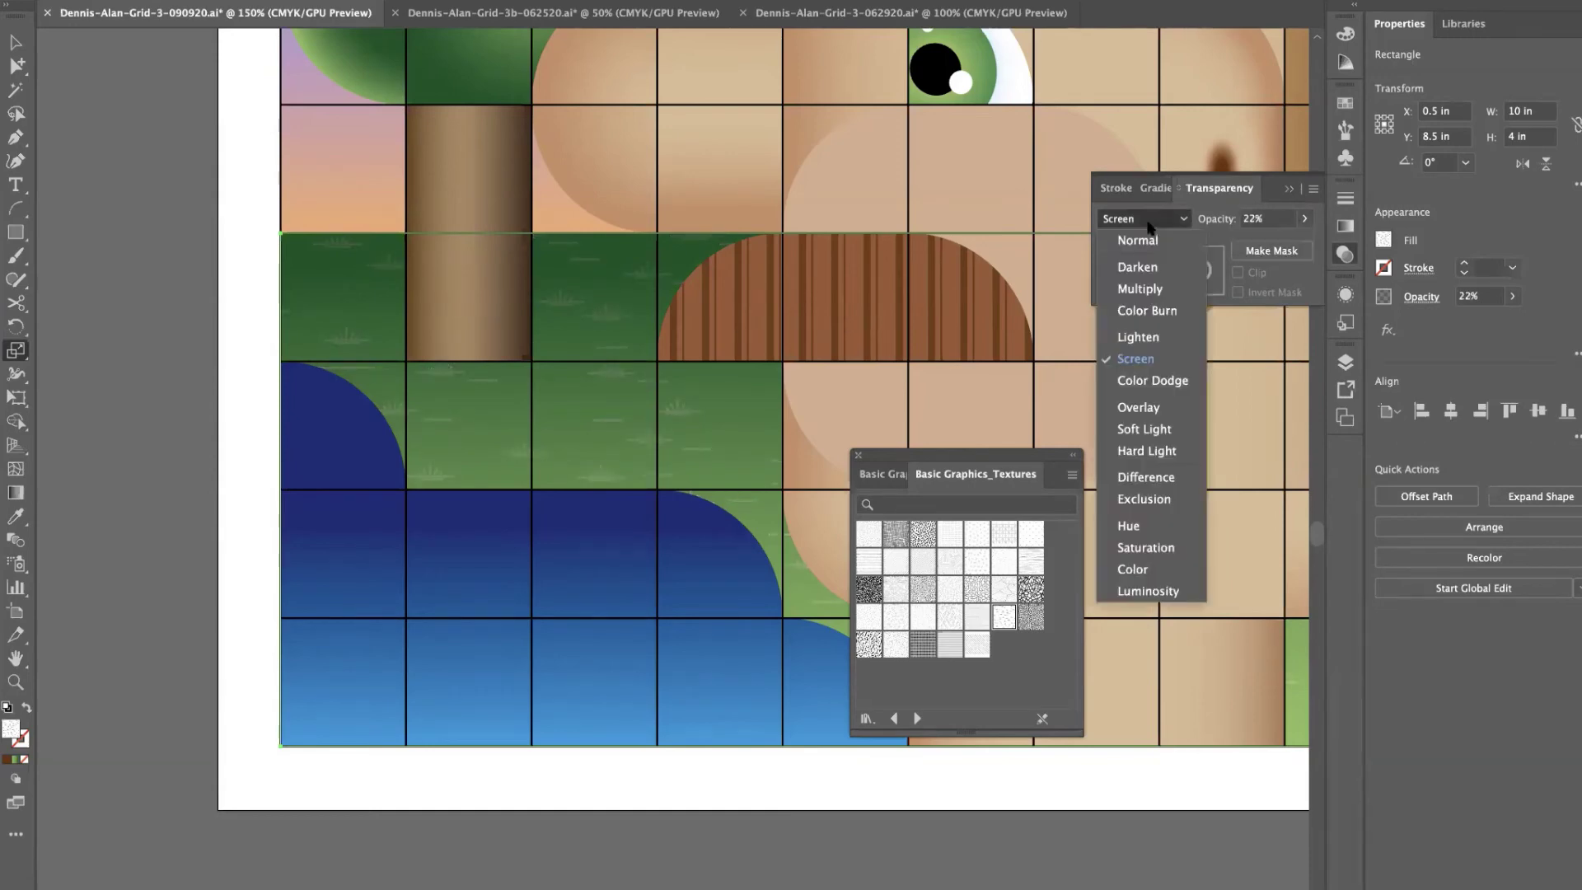
pyautogui.click(1138, 289)
pyautogui.click(1299, 221)
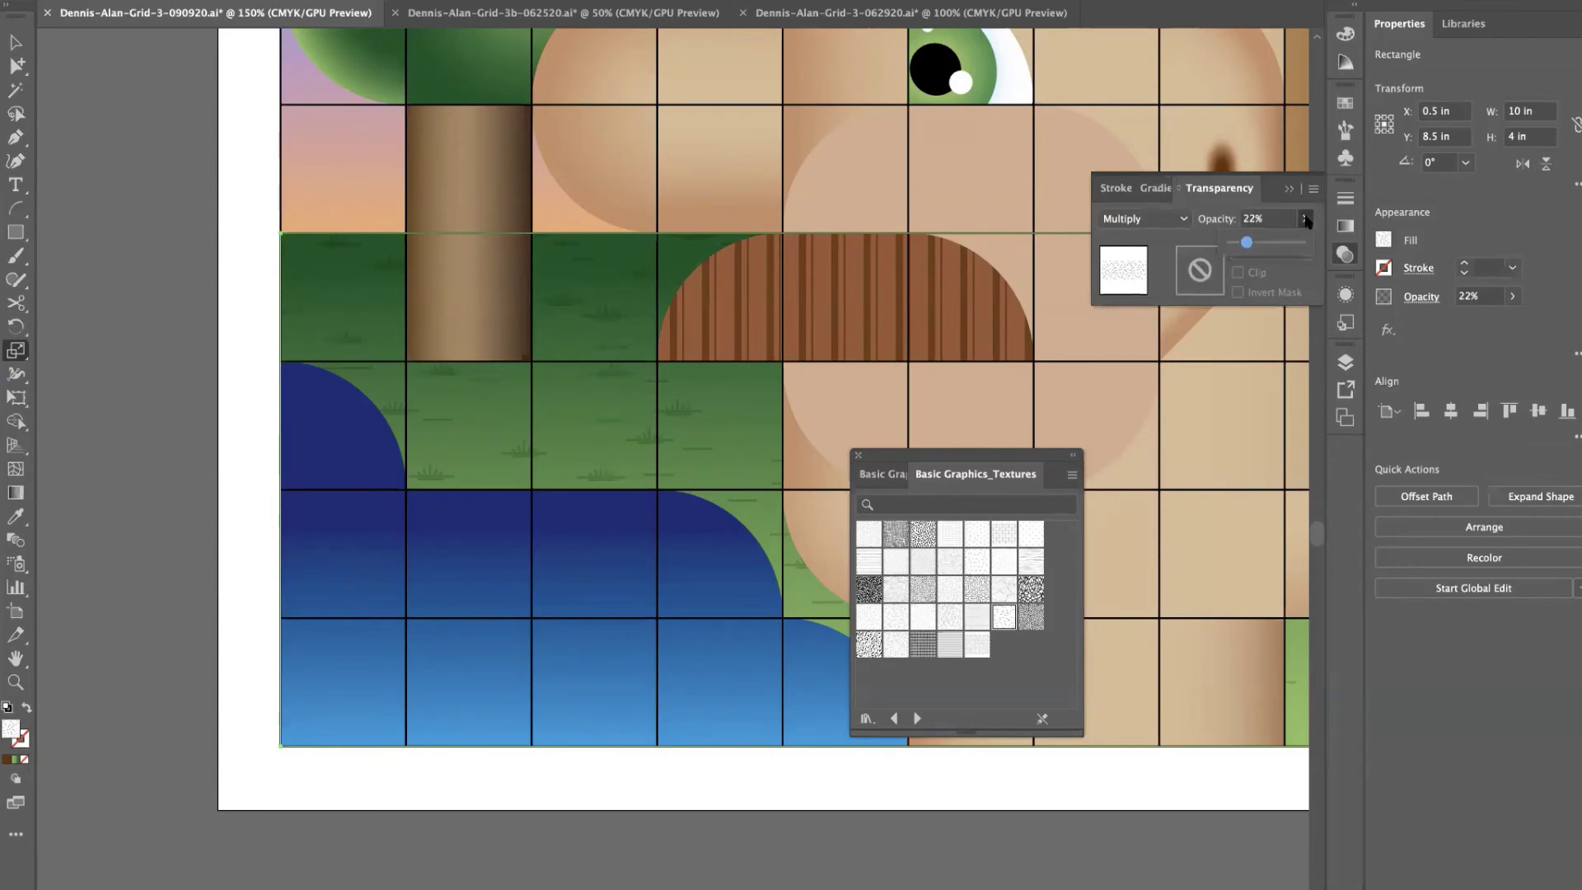
pyautogui.moveTo(1246, 245); pyautogui.dragTo(1261, 245)
pyautogui.keyDown('super'); pyautogui.click(631, 377); pyautogui.keyUp('super')
pyautogui.keyDown('super'); pyautogui.click(631, 378); pyautogui.keyUp('super')
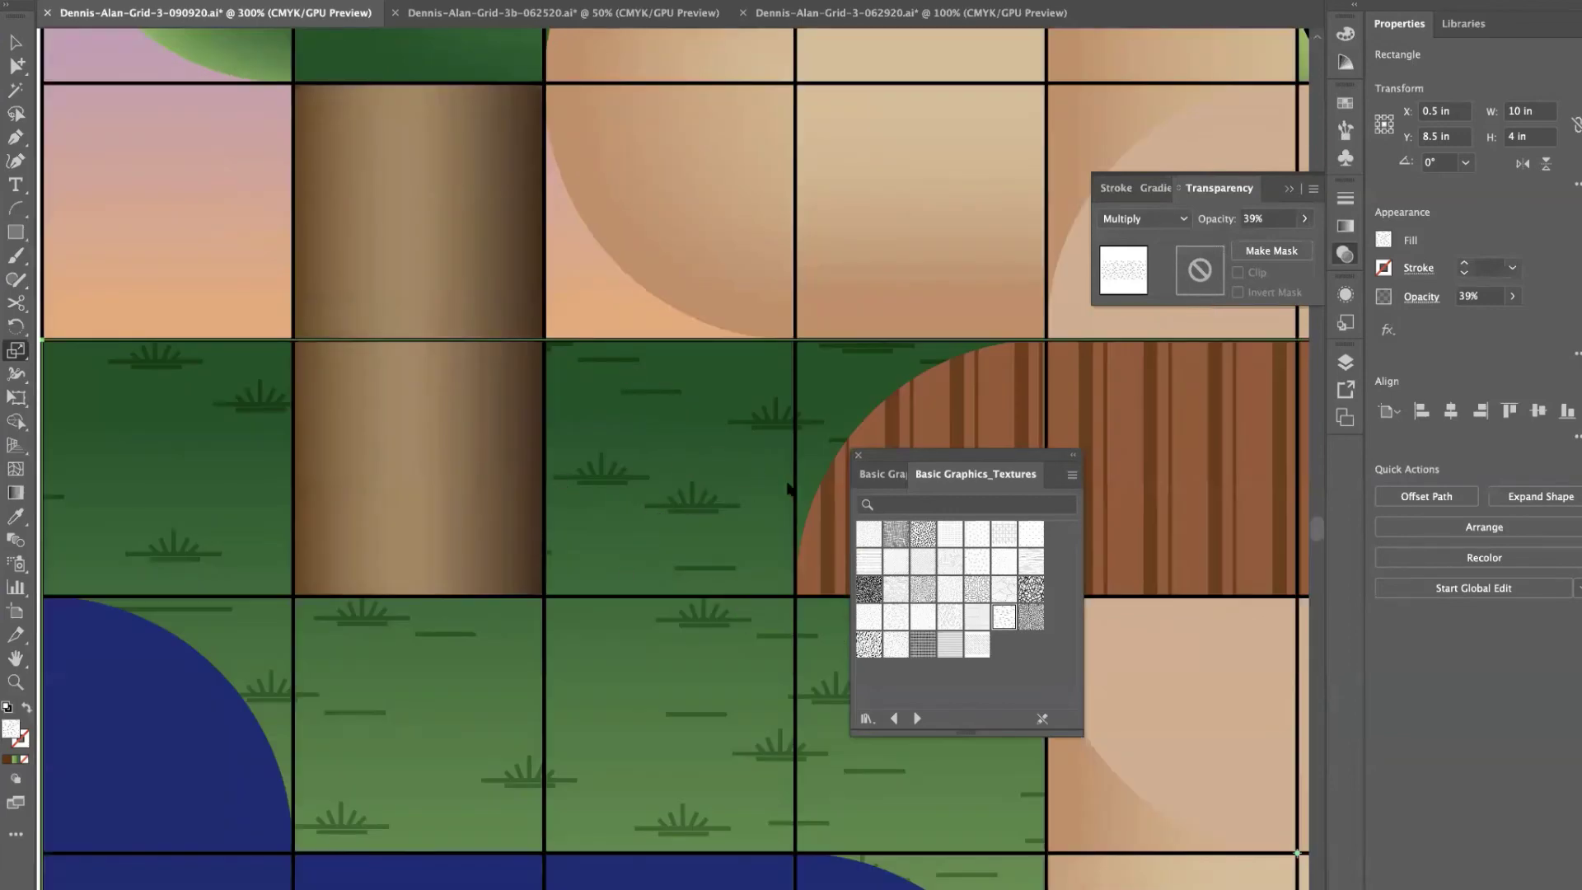
# Try moving the tree trunk sideways out of its grid column, and undo the move.
pyautogui.scroll(5, 639, 438)
pyautogui.hscroll(-2, 639, 437)
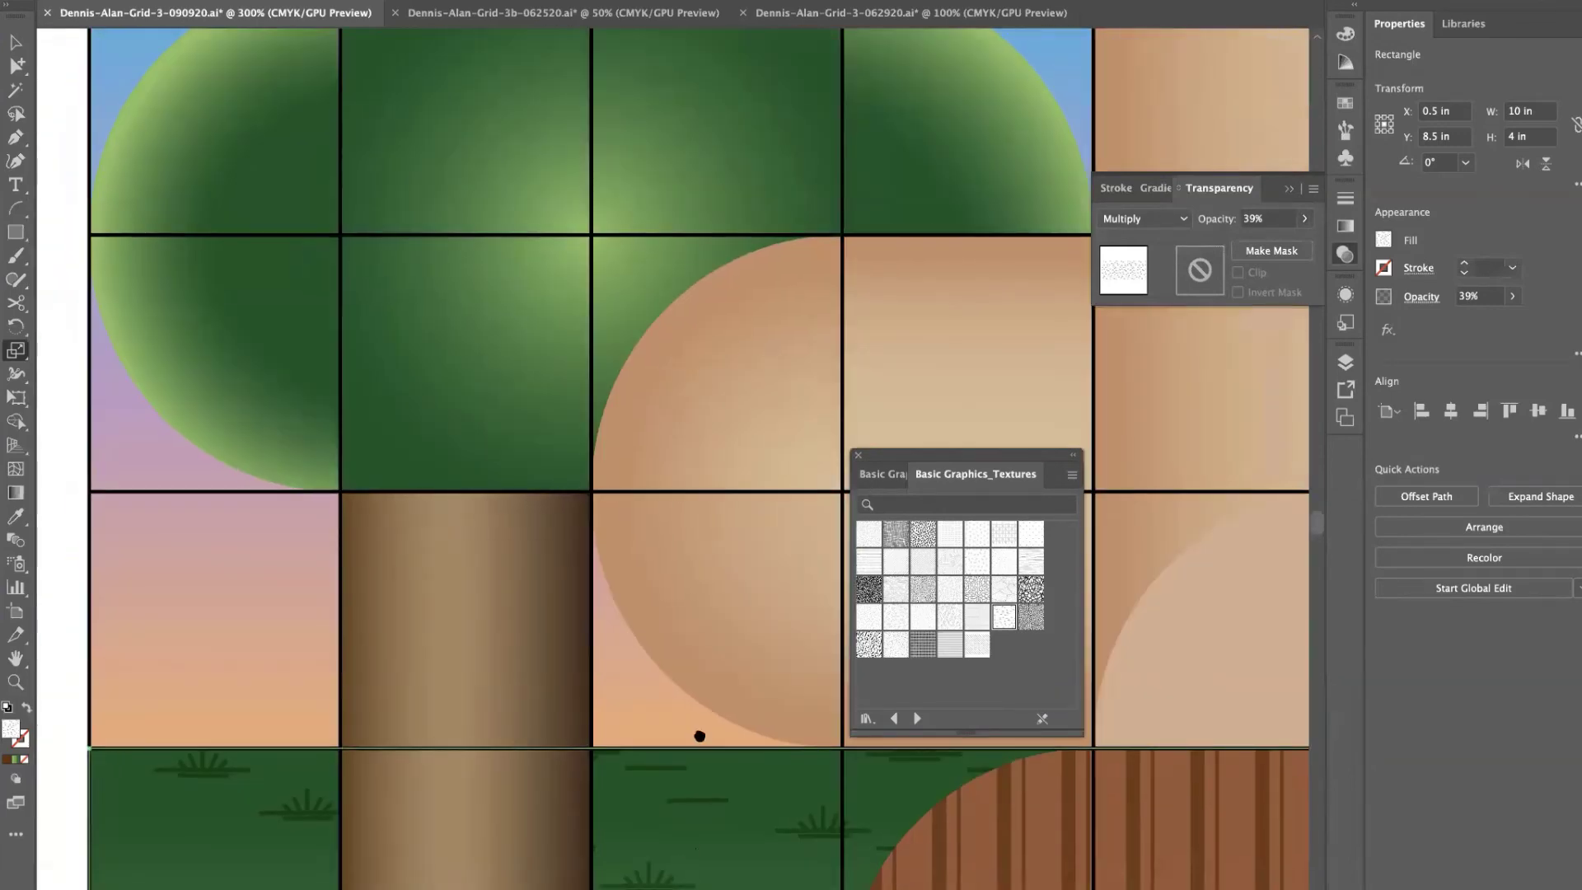
pyautogui.scroll(-1, 721, 634)
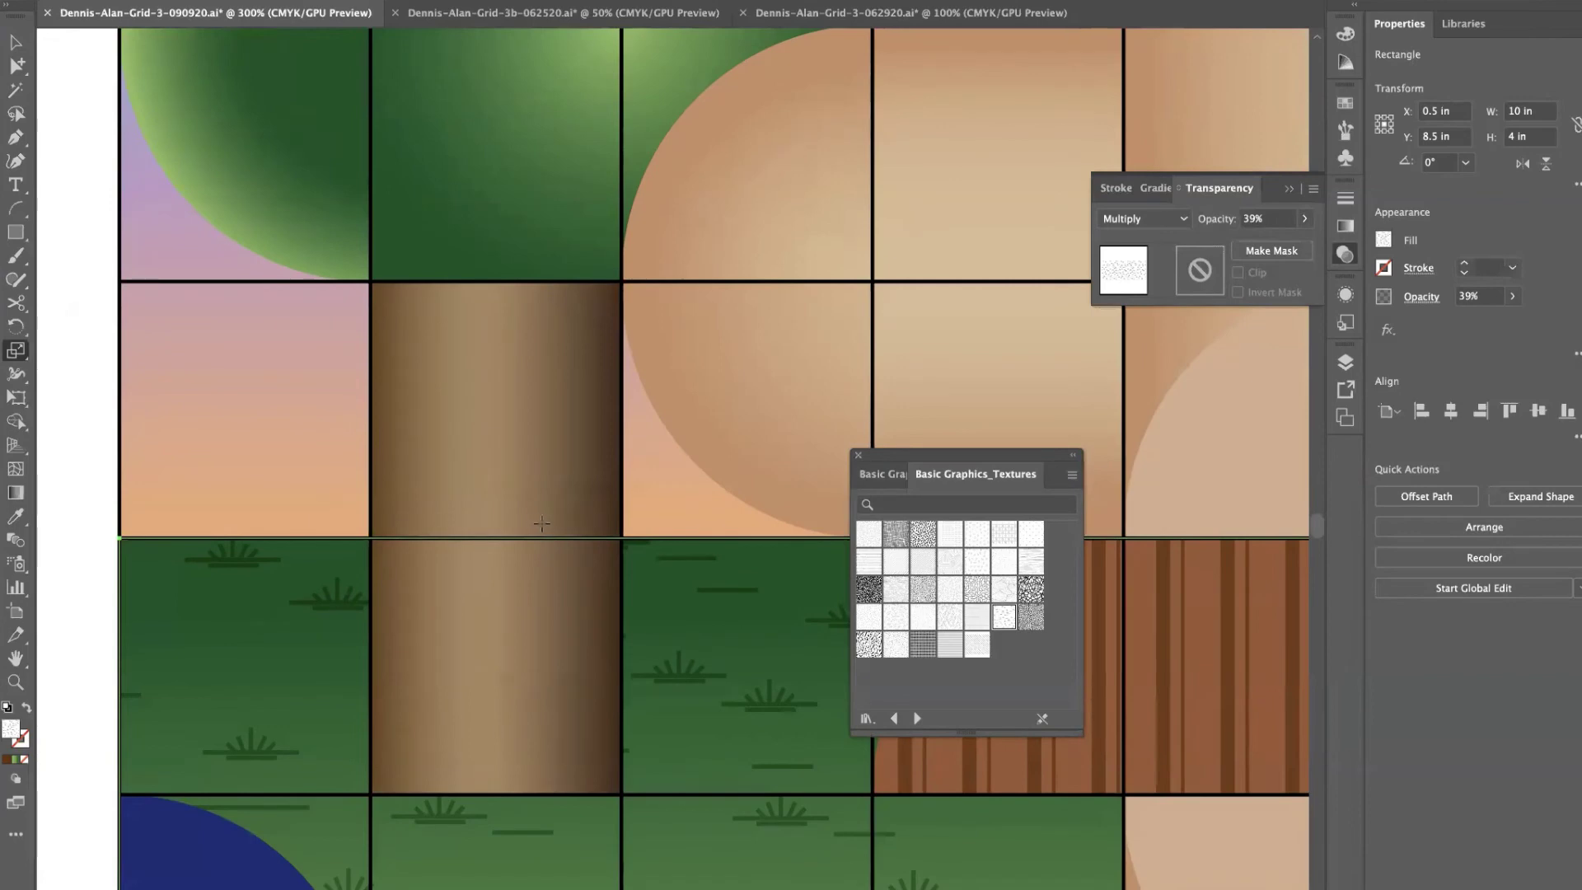
pyautogui.press('v')
pyautogui.click(504, 478)
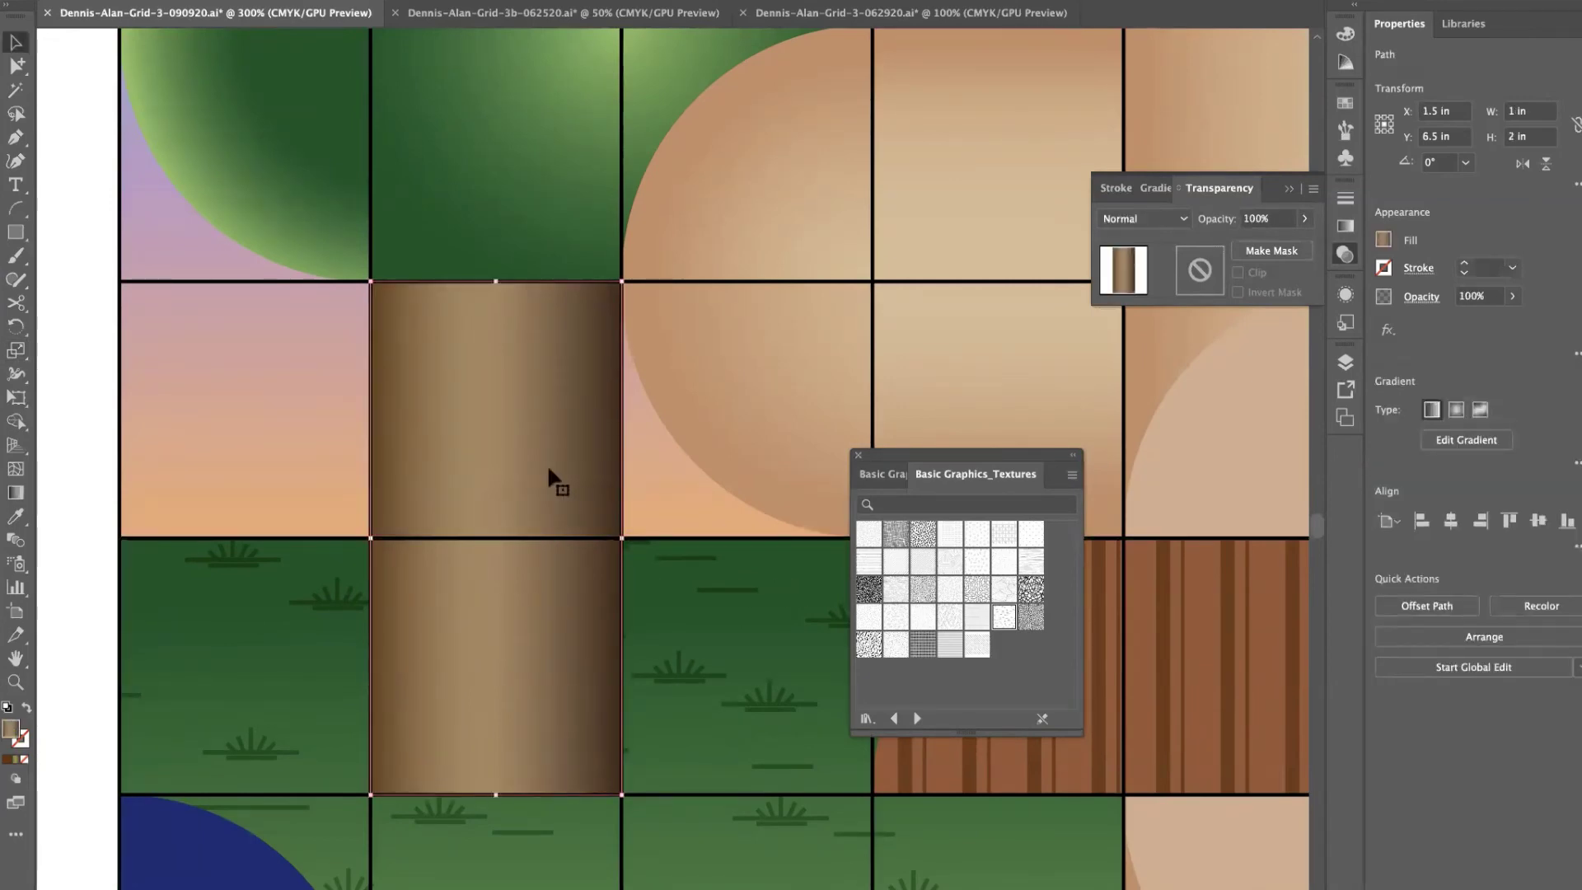
pyautogui.moveTo(536, 470); pyautogui.dragTo(265, 463)
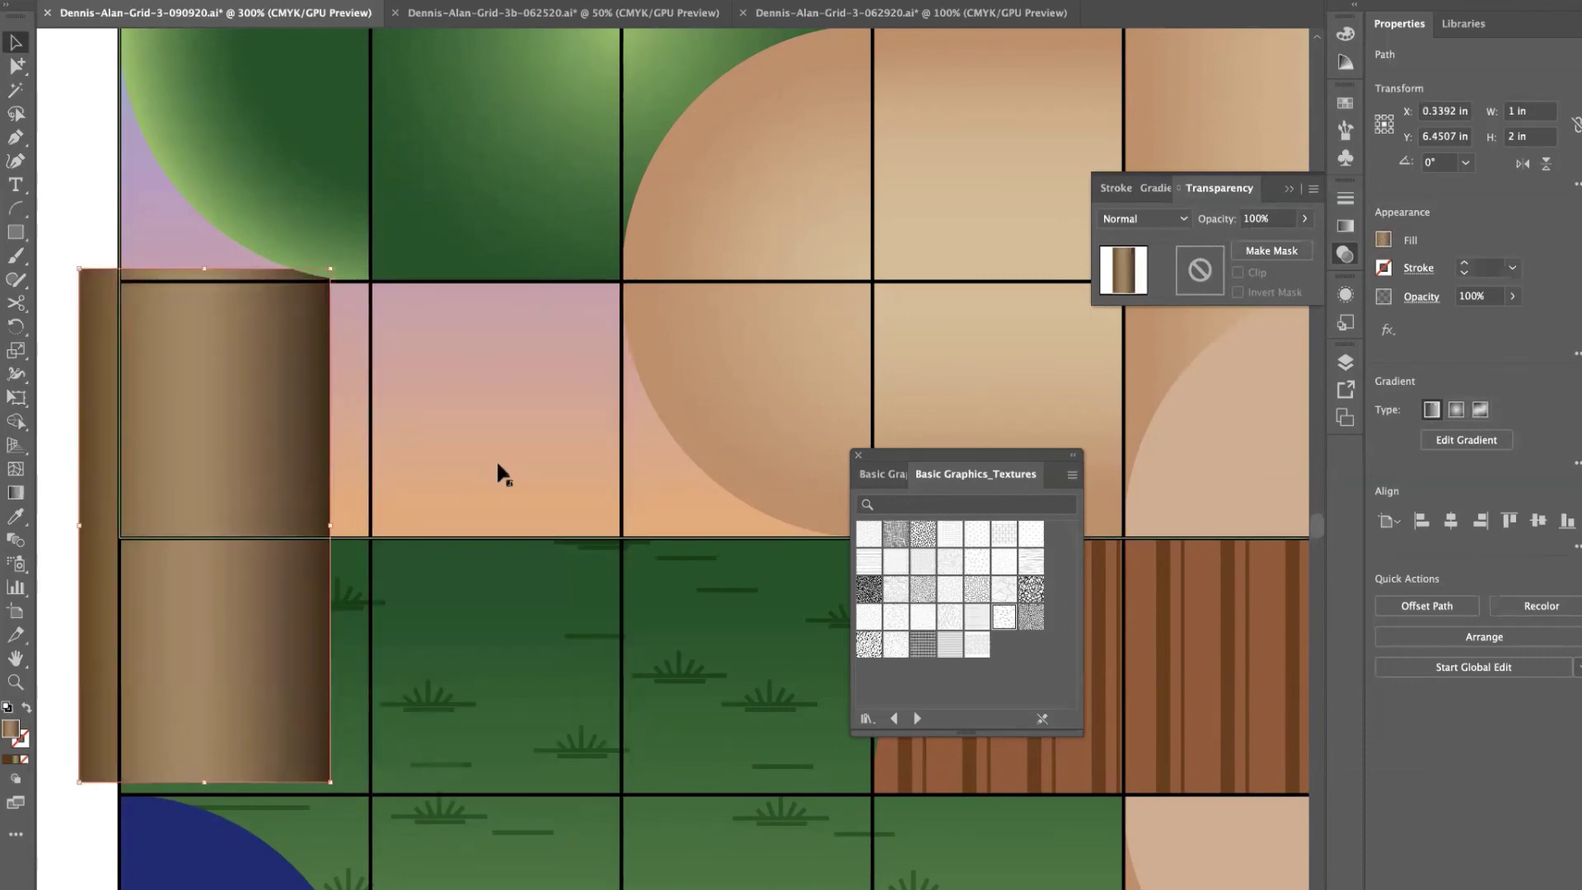
pyautogui.press('super+z')
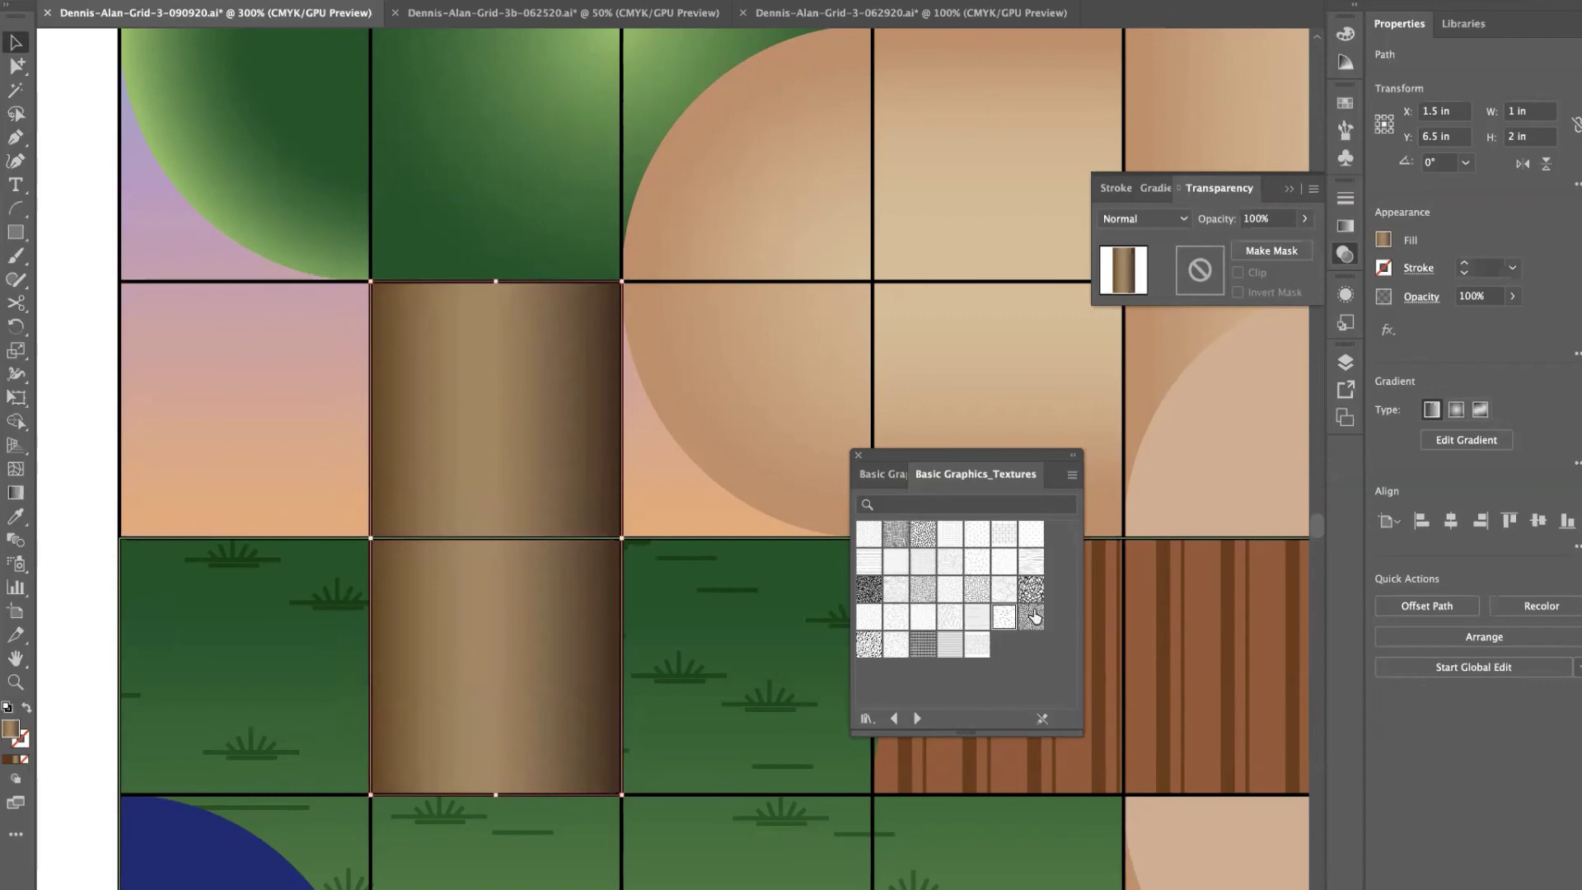
# Compare USGS 20 Scrub and a dense black blob texture on the tree trunk copy, settling on the crosshatched line texture.
pyautogui.click(1031, 614)
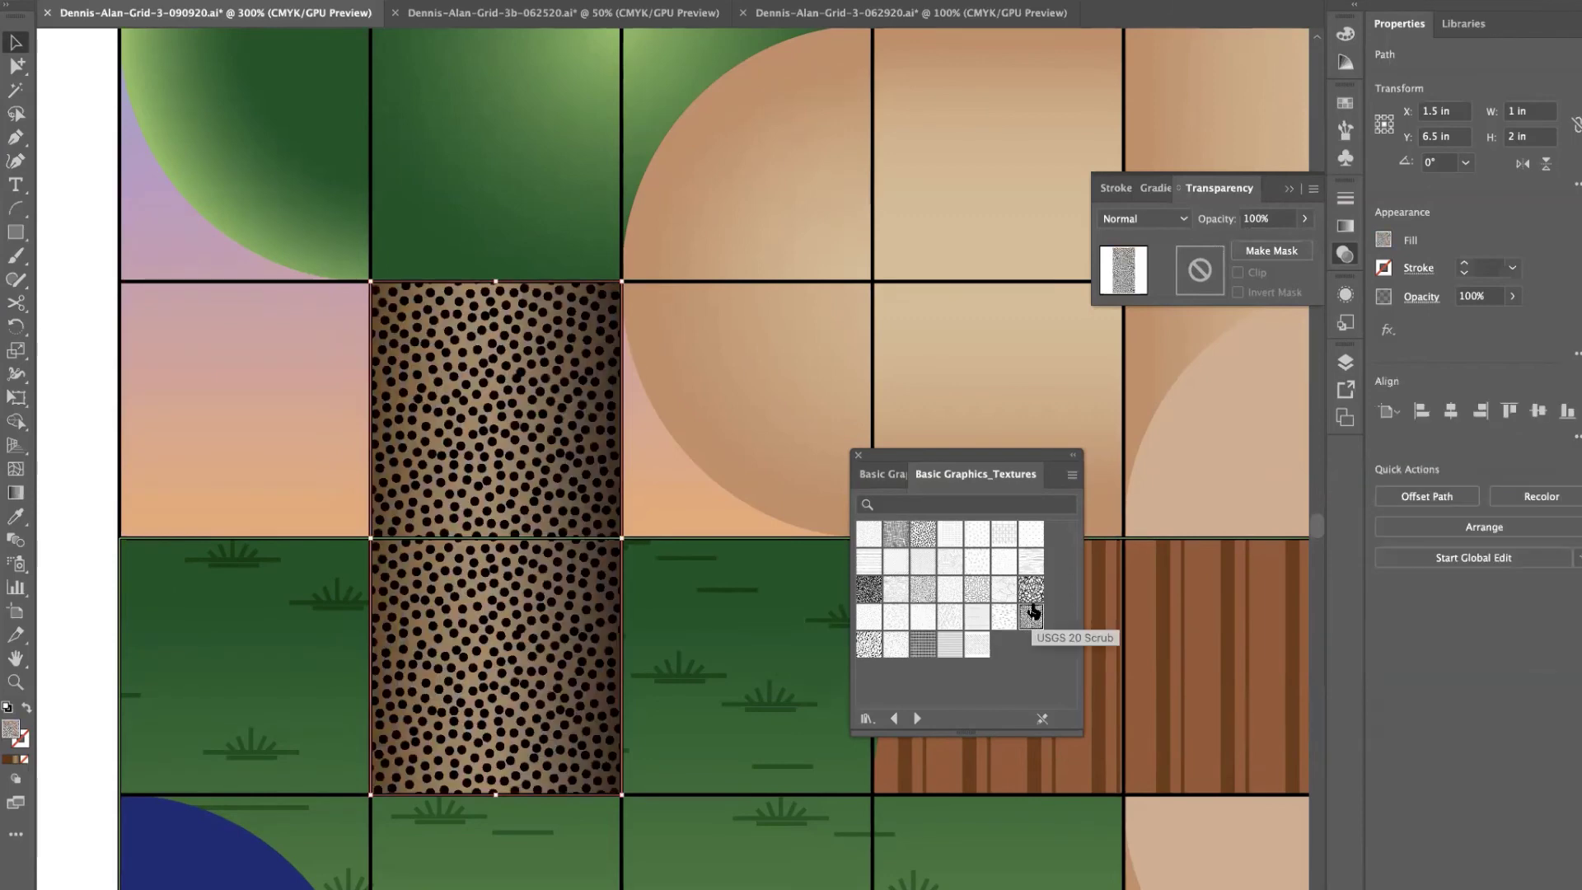
pyautogui.click(895, 533)
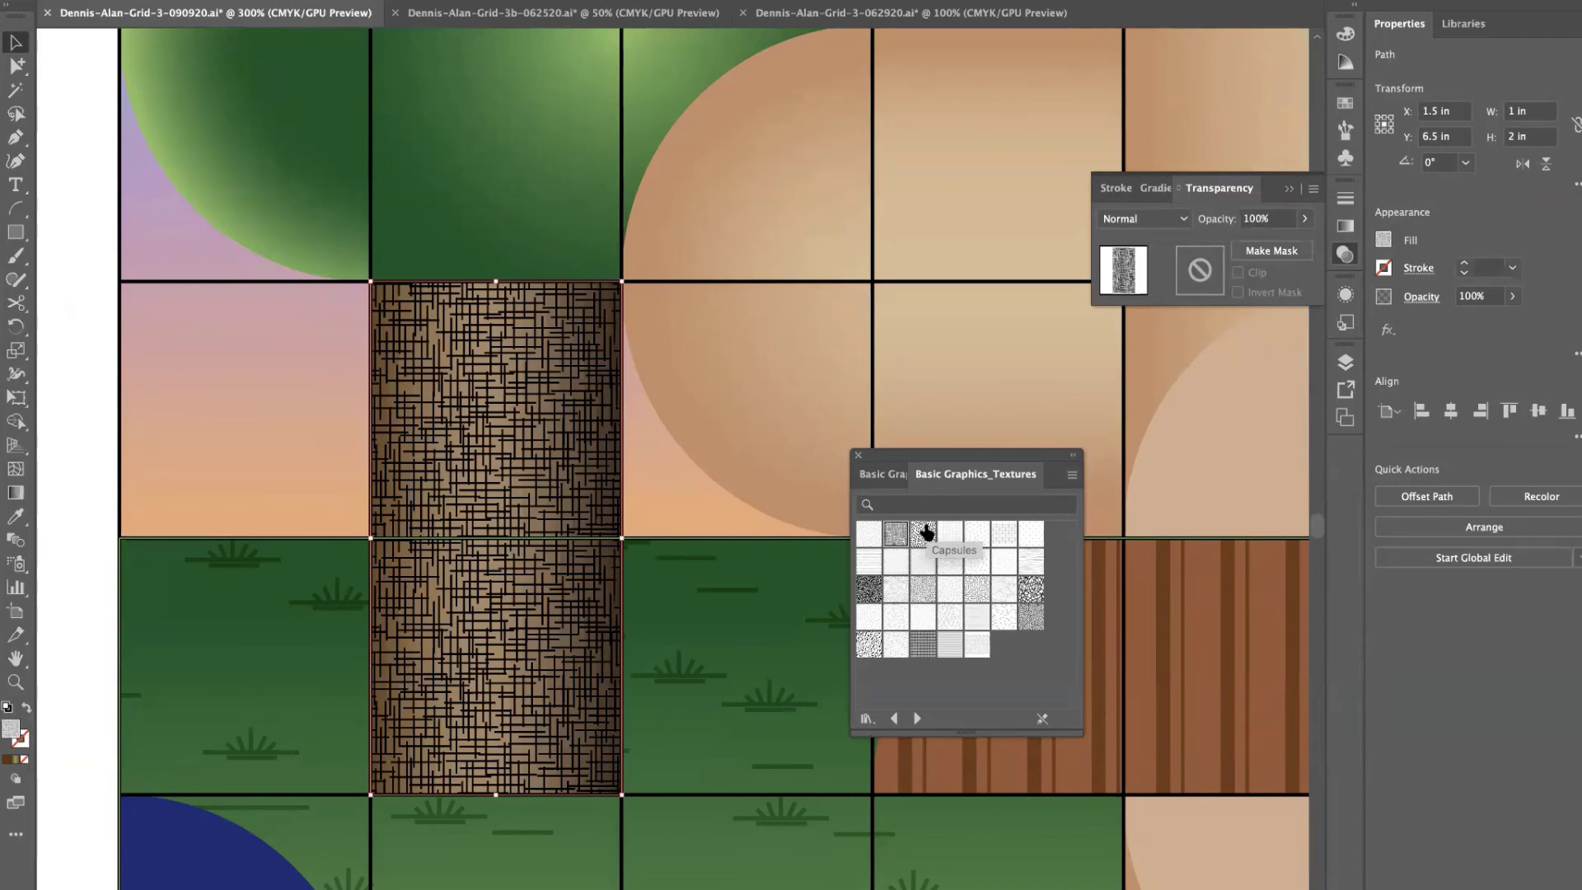
pyautogui.click(861, 592)
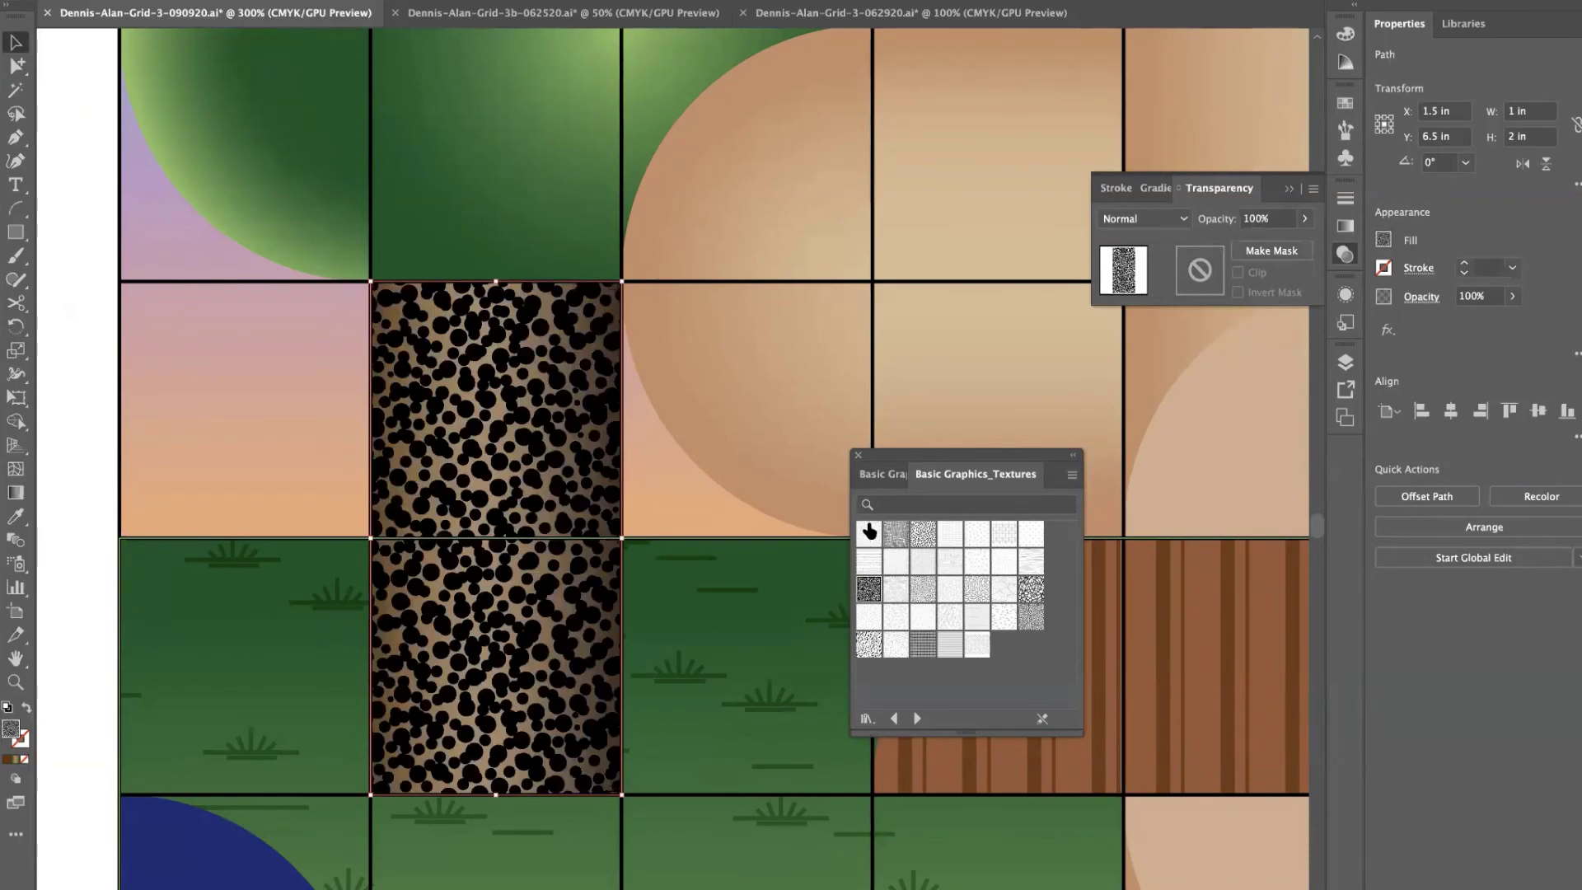
pyautogui.click(896, 533)
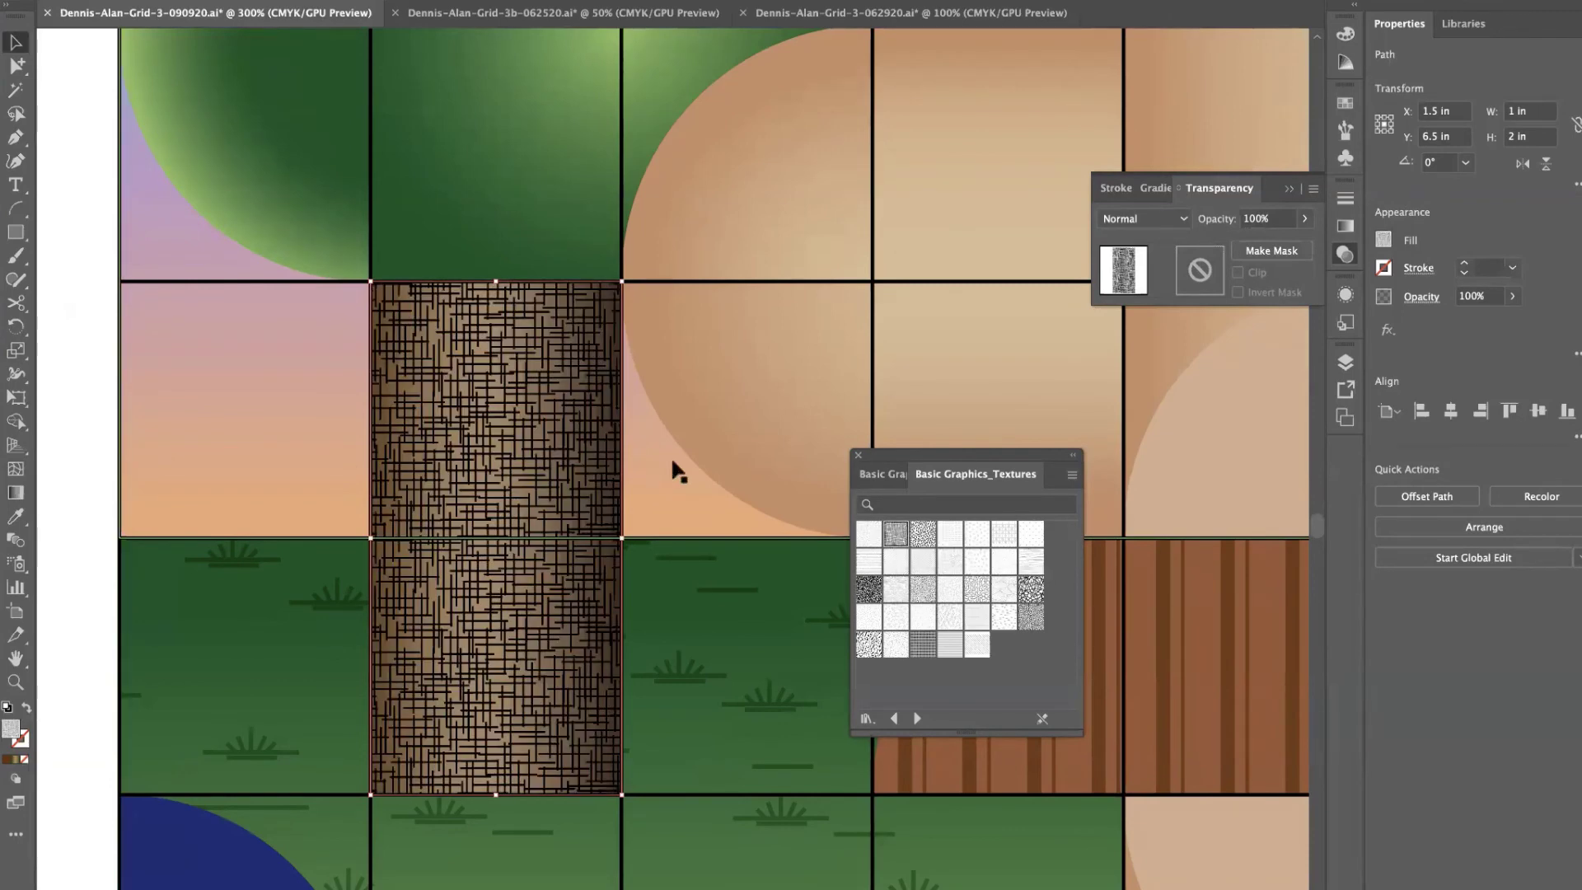
pyautogui.scroll(1, 1104, 412)
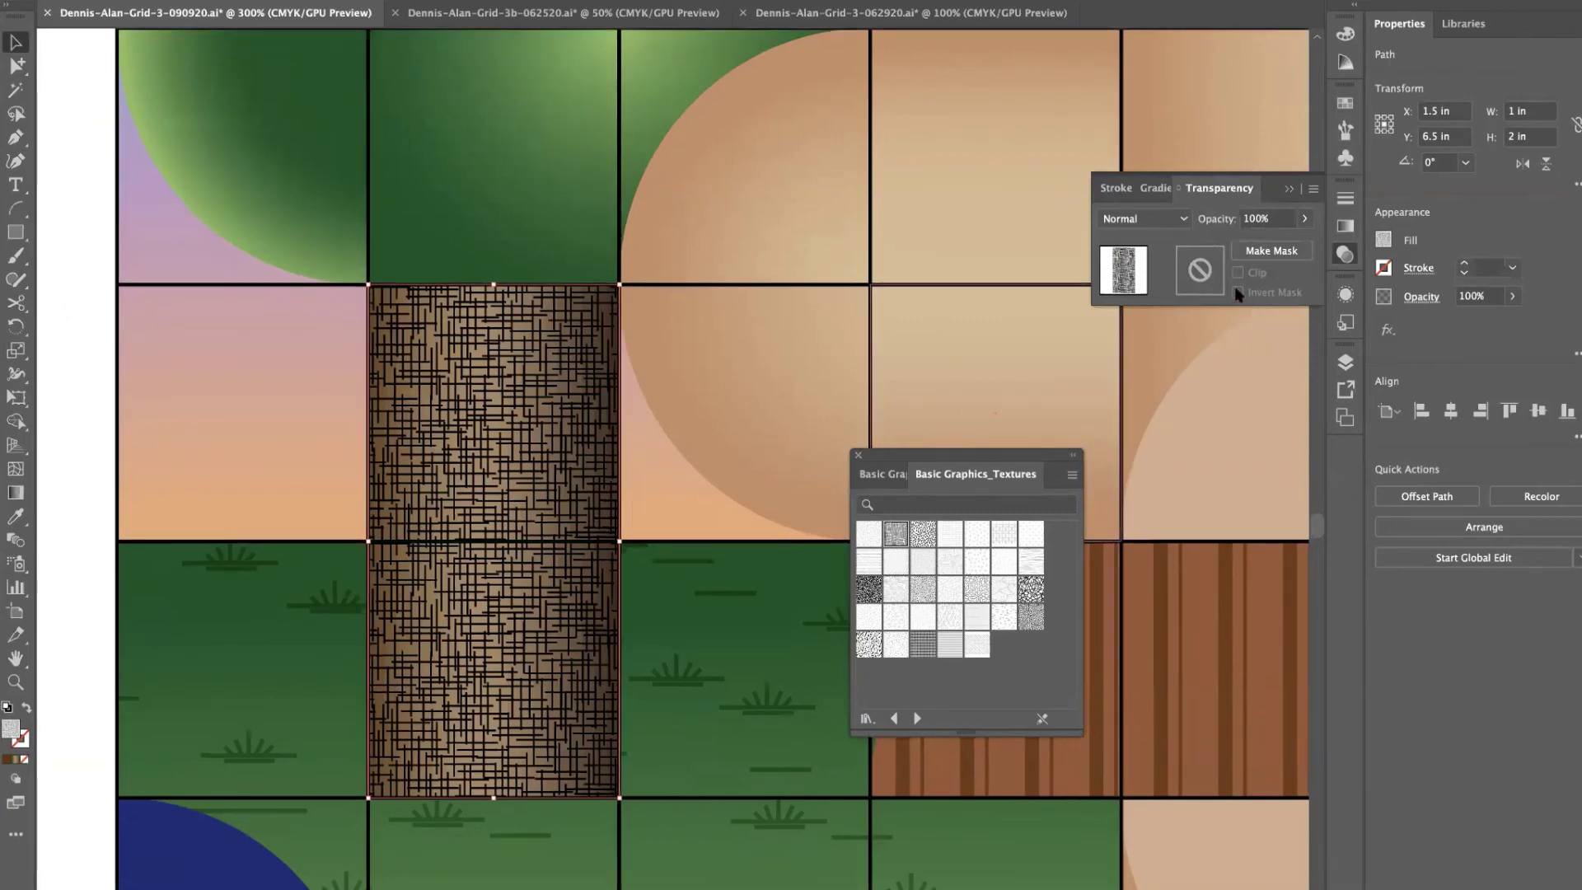
pyautogui.scroll(1, 1238, 294)
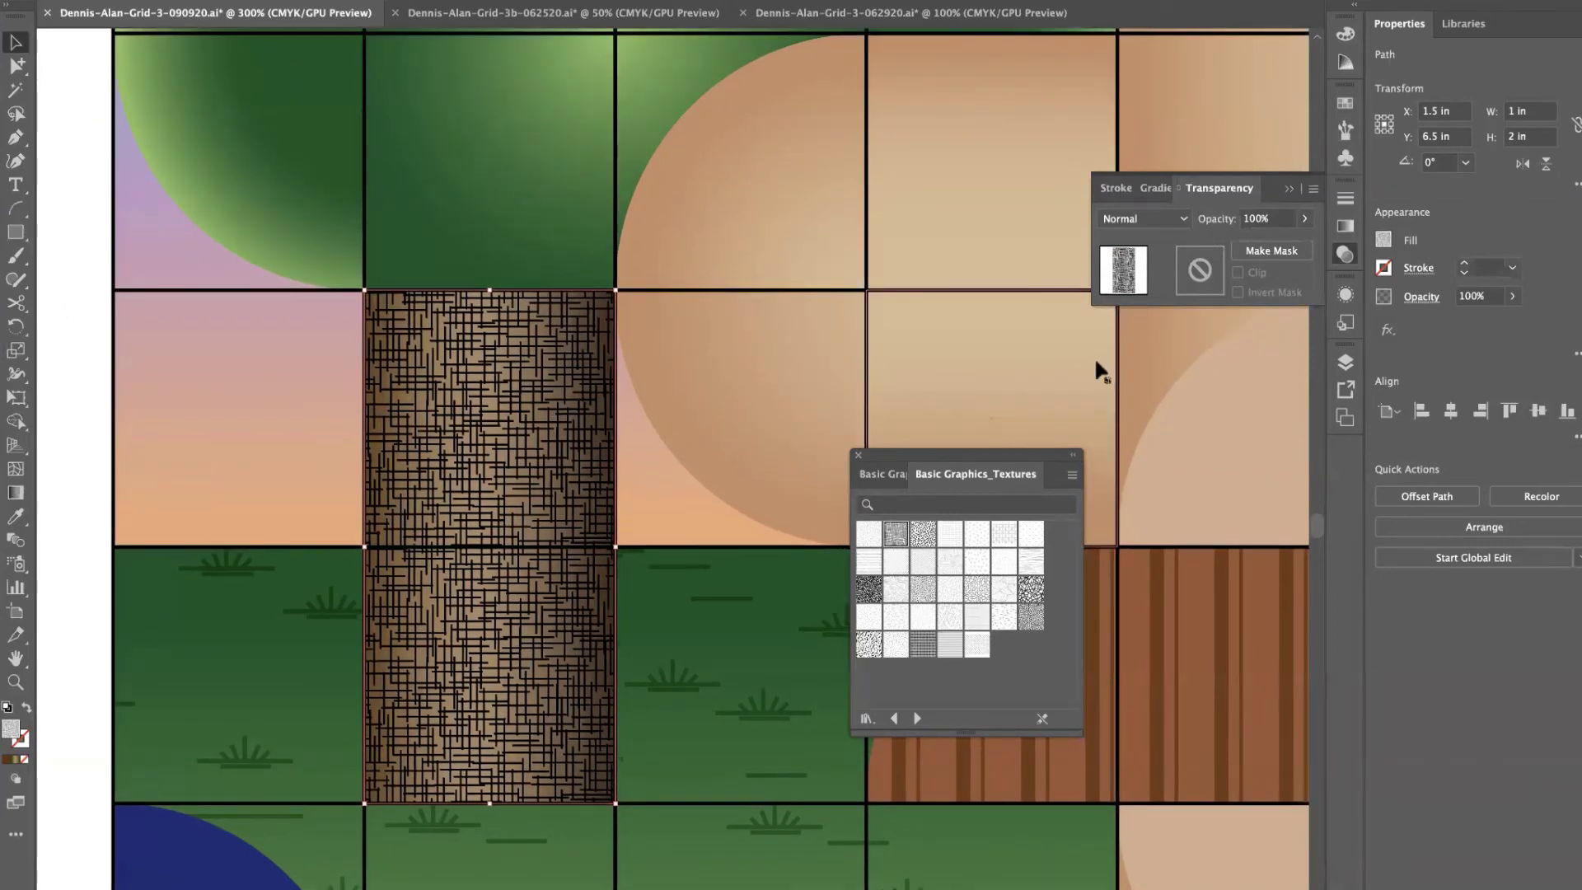
# Blend the trunk's crosshatched texture with Multiply at 46% opacity.
pyautogui.click(1348, 254)
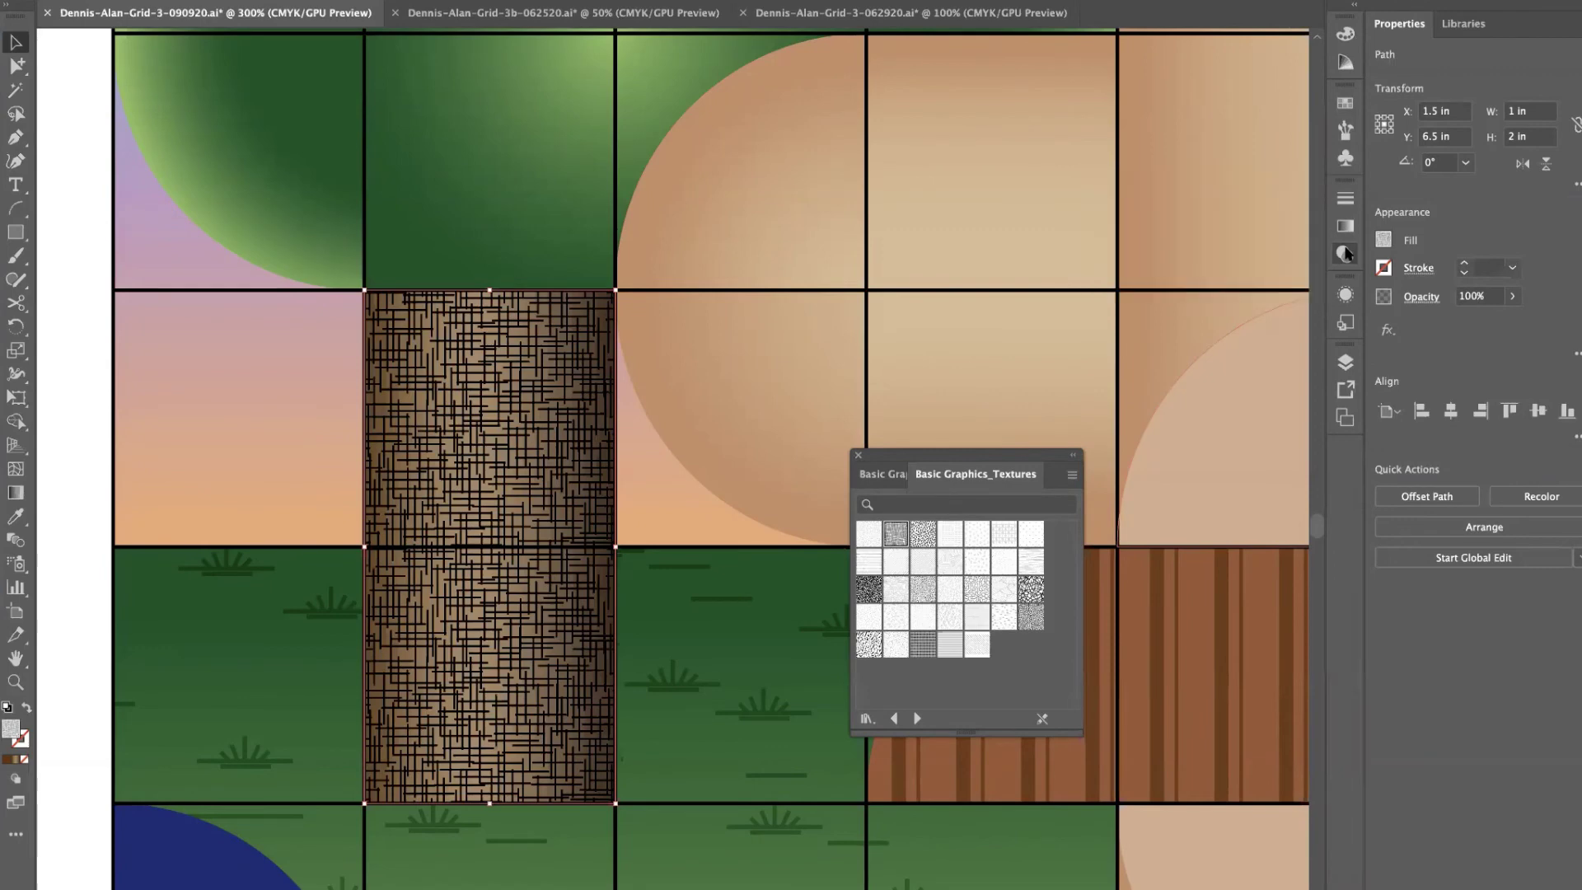
pyautogui.click(1348, 254)
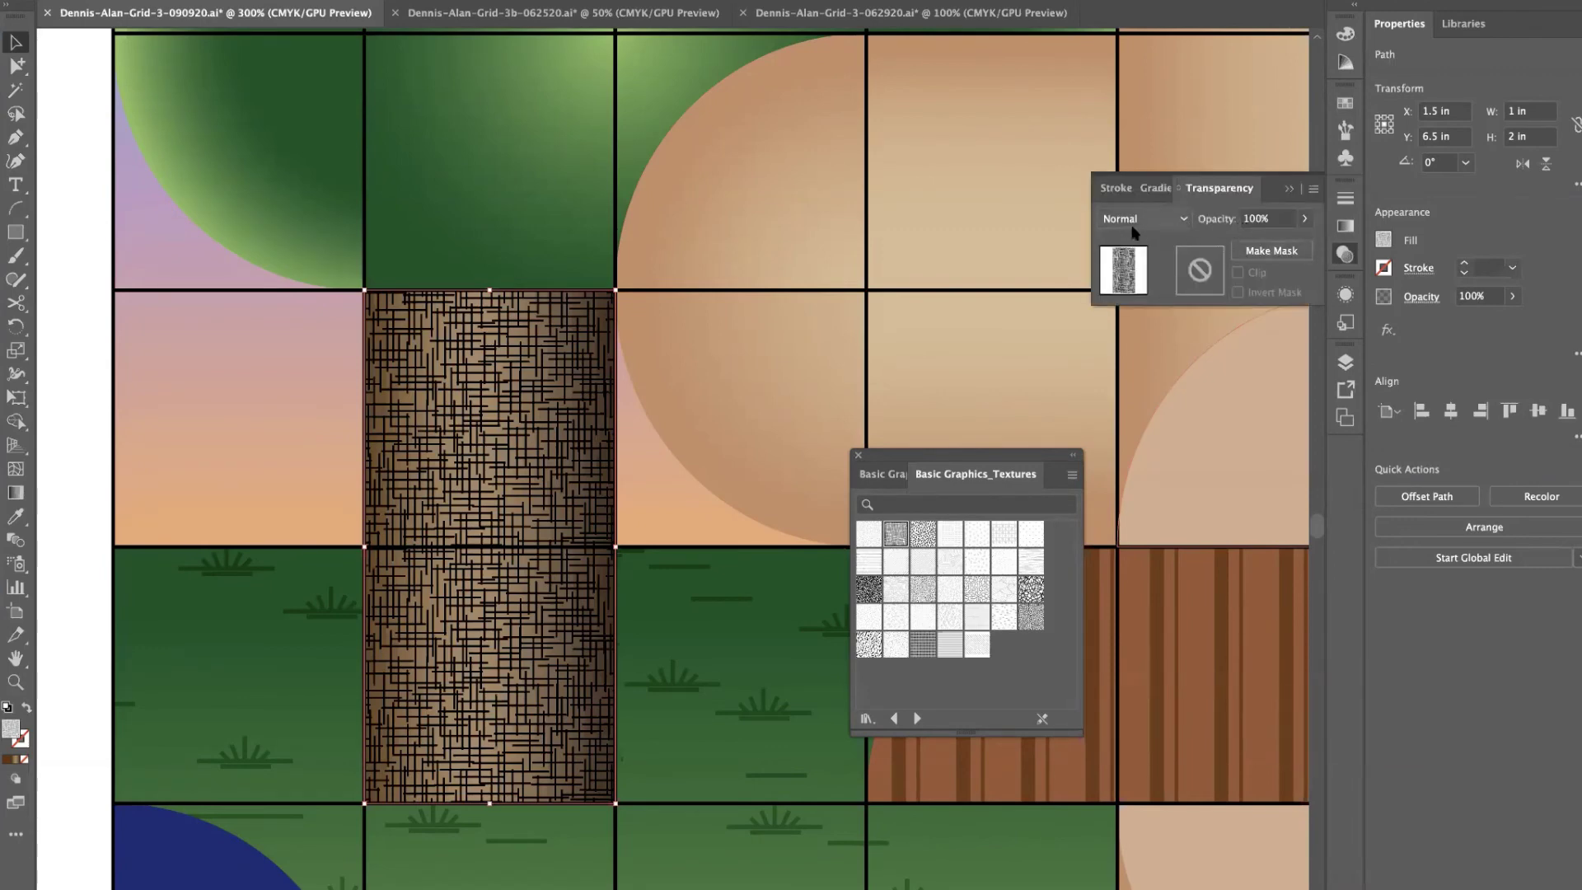
pyautogui.click(1185, 219)
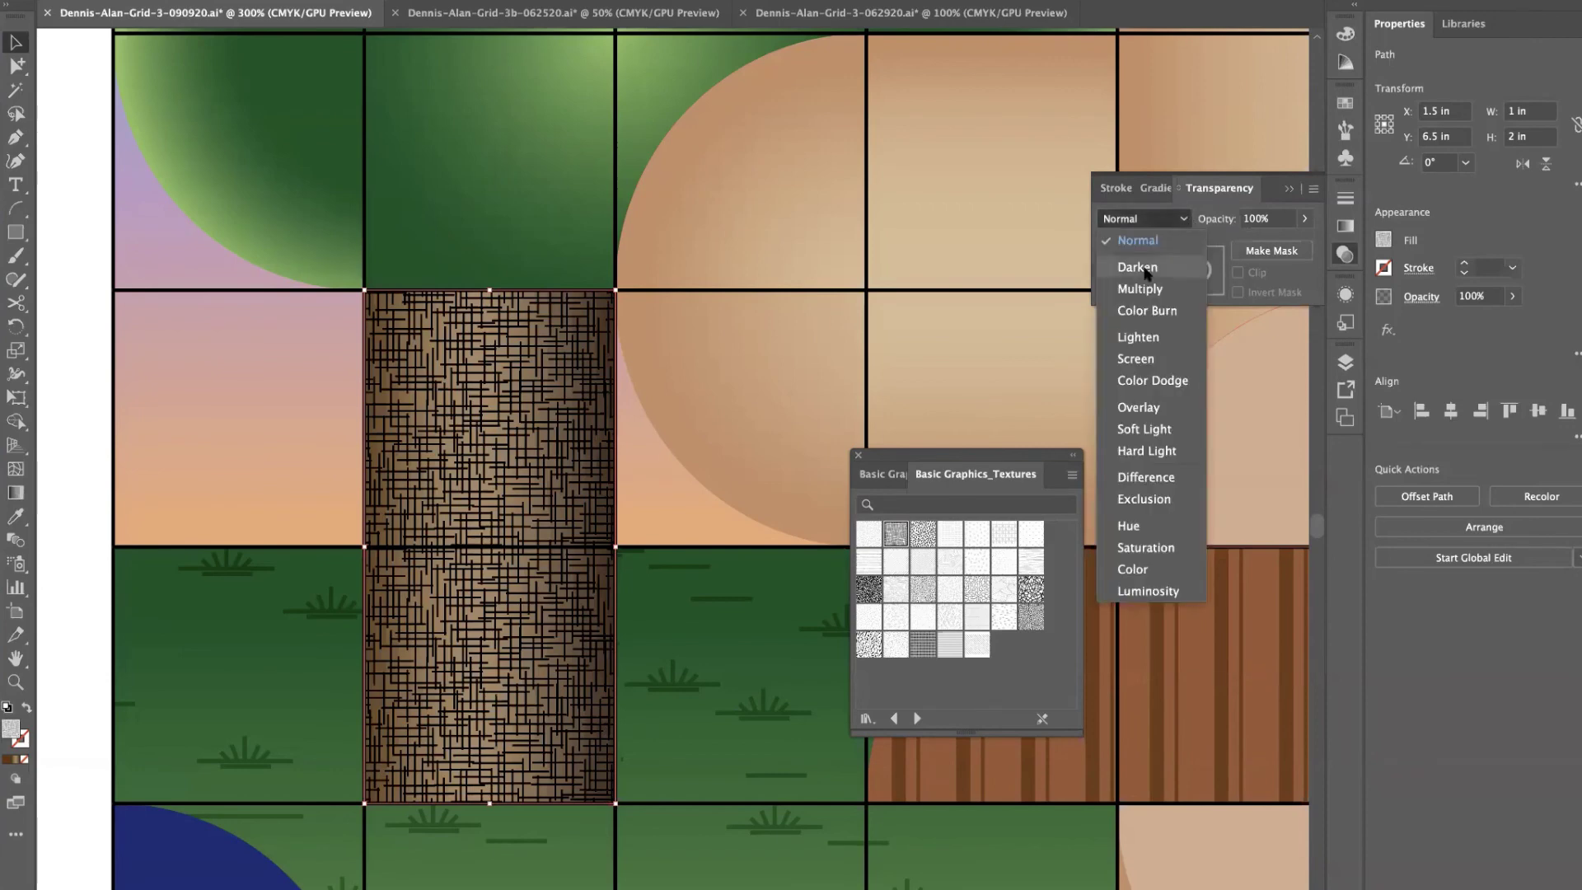
pyautogui.click(1139, 288)
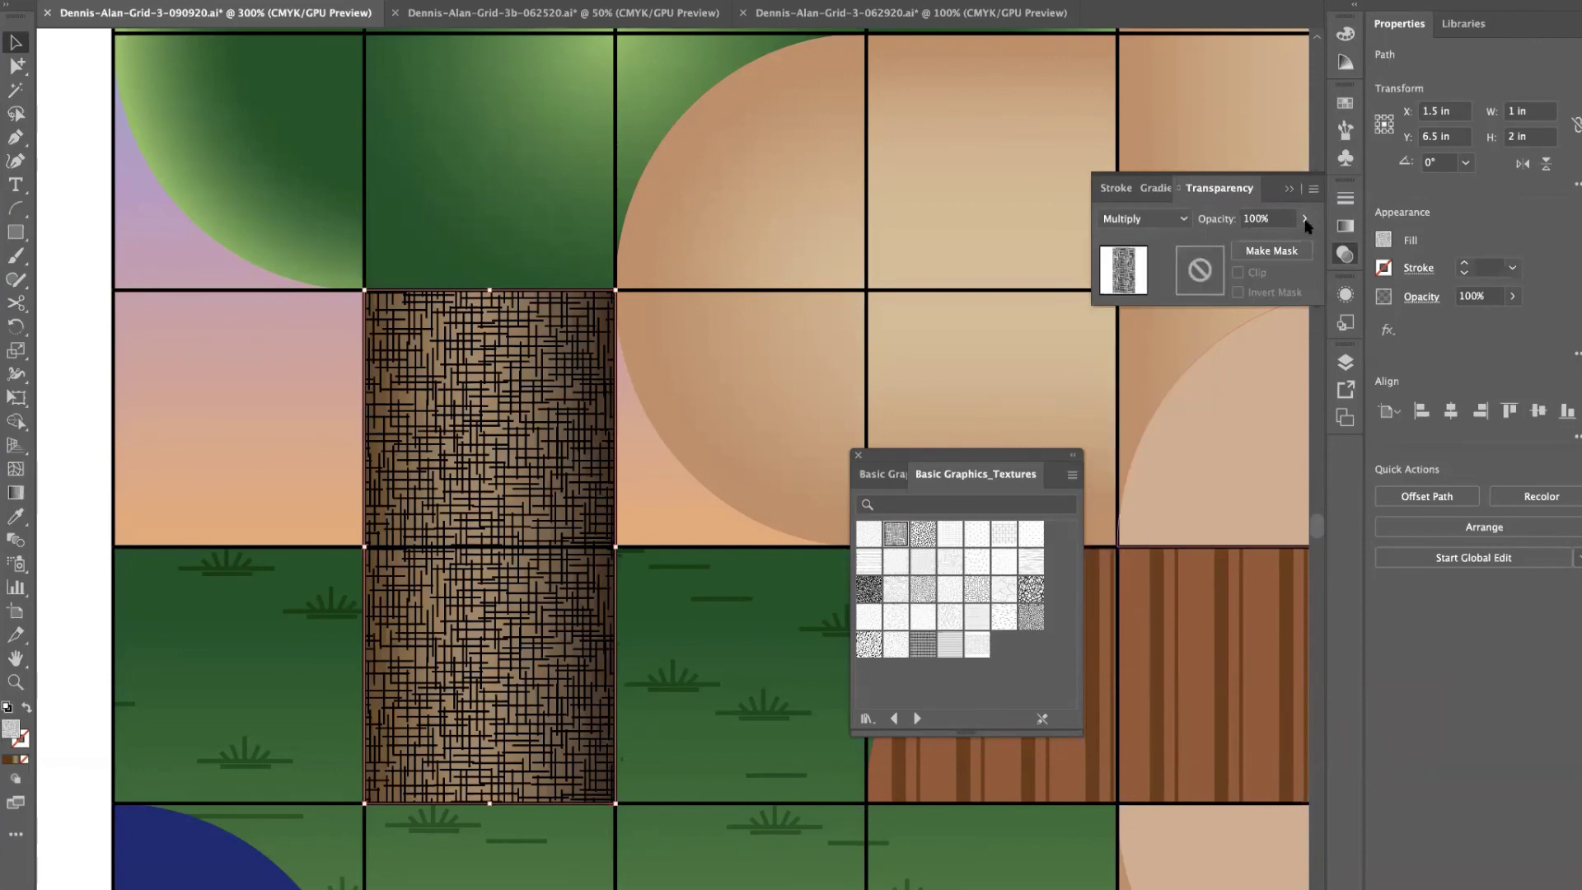
pyautogui.click(1304, 218)
pyautogui.moveTo(1304, 242); pyautogui.dragTo(1263, 244)
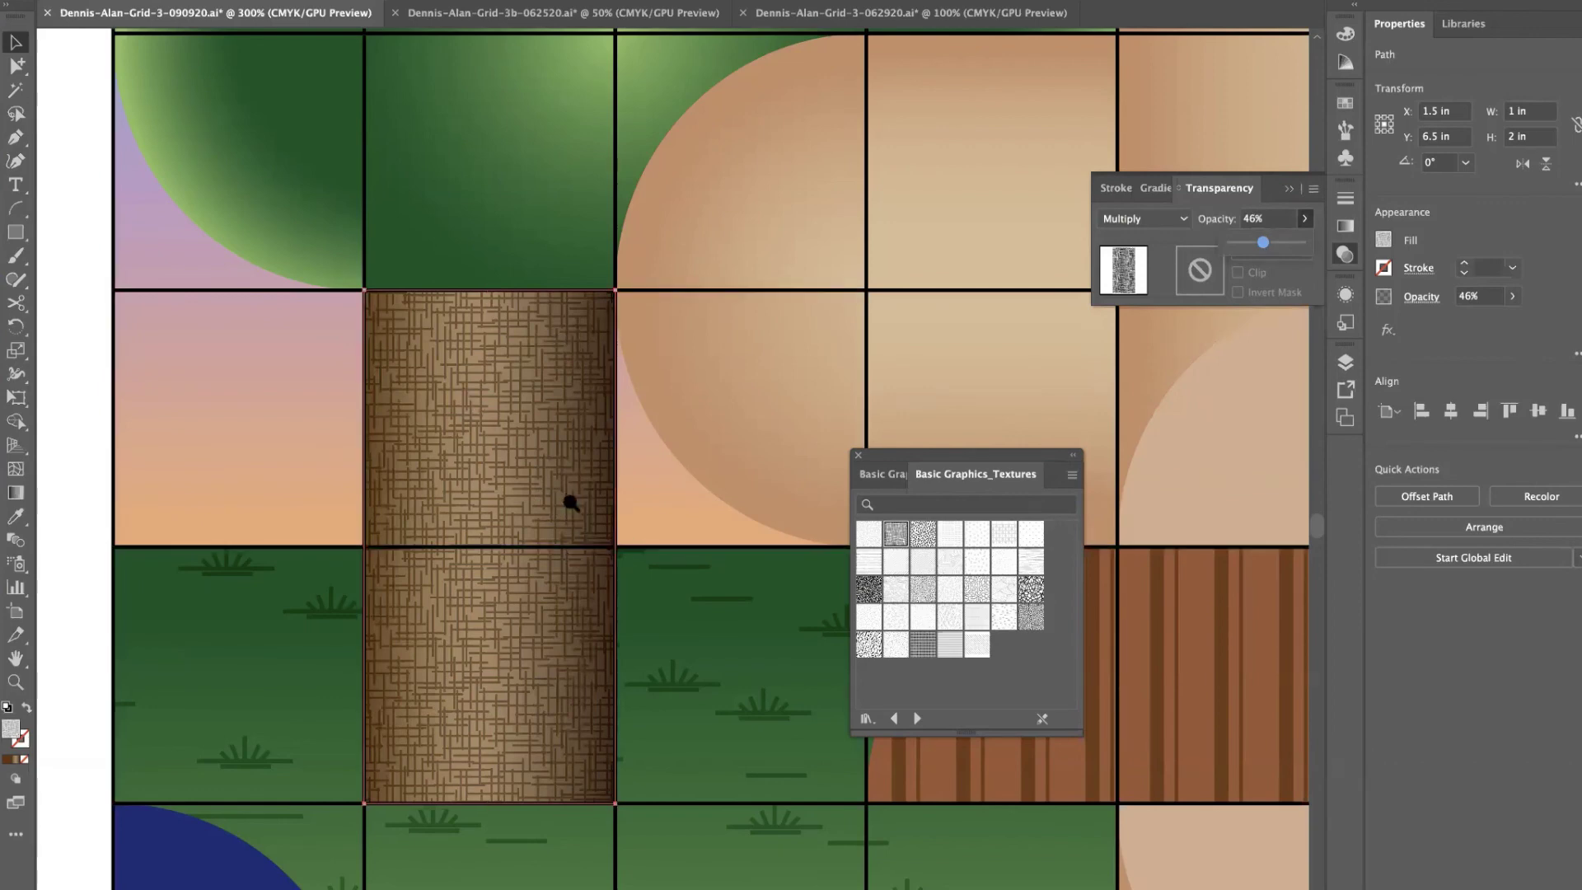
# Select the blue water shape, and open the Textiles swatch library and close it again.
pyautogui.keyDown('alt'); pyautogui.keyDown('super'); pyautogui.click(569, 502); pyautogui.keyUp('super'); pyautogui.keyUp('alt')
pyautogui.keyDown('alt'); pyautogui.keyDown('super'); pyautogui.click(569, 502); pyautogui.keyUp('super'); pyautogui.keyUp('alt')
pyautogui.keyDown('alt'); pyautogui.keyDown('super'); pyautogui.click(568, 502); pyautogui.keyUp('super'); pyautogui.keyUp('alt')
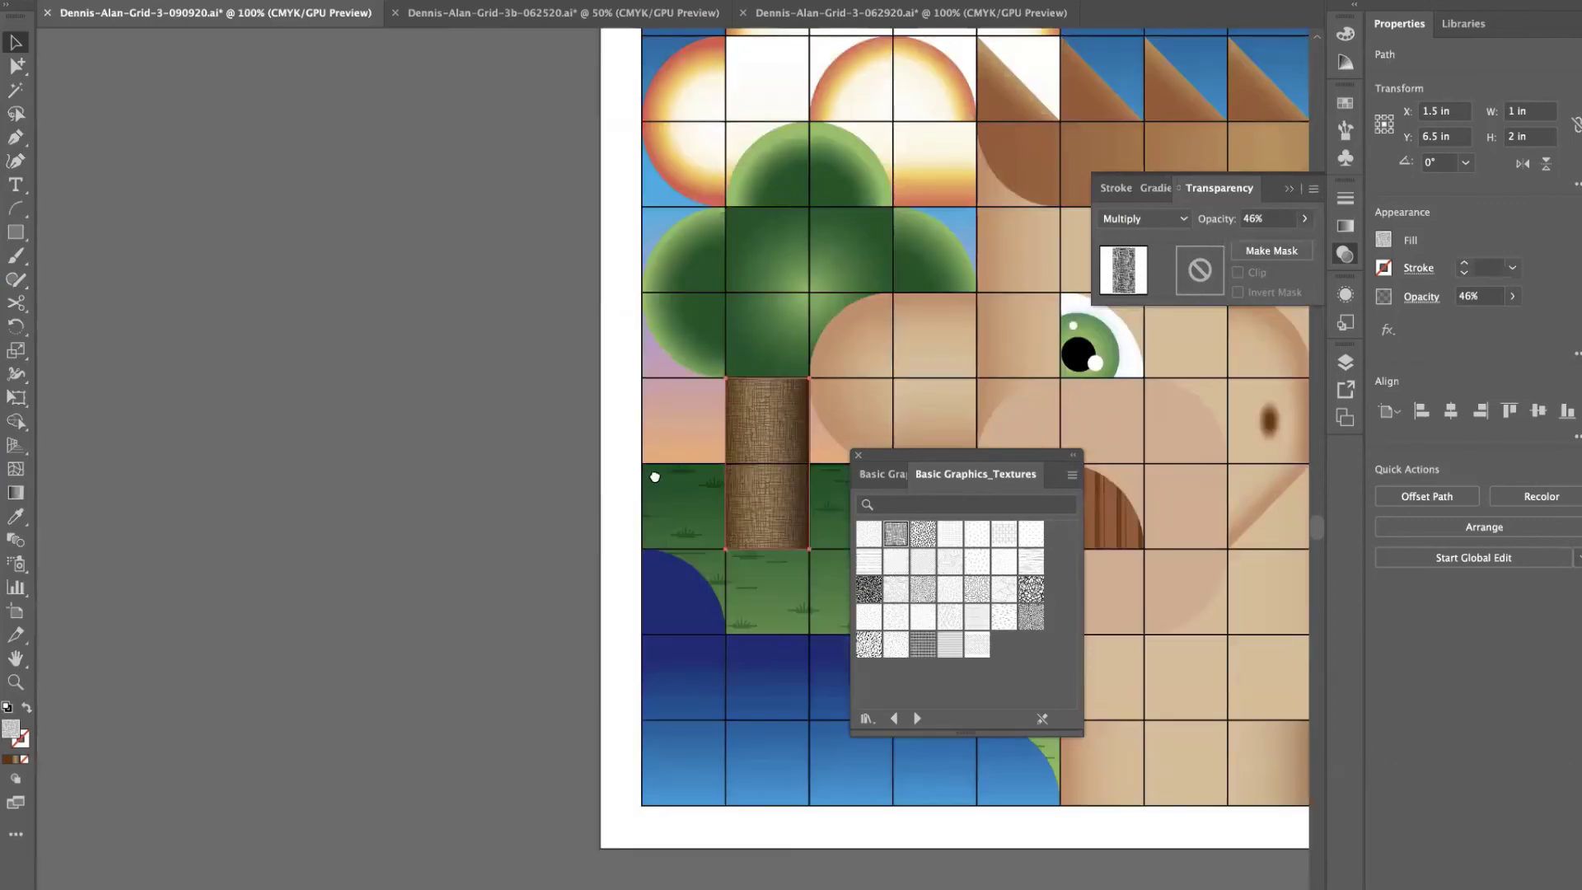
pyautogui.moveTo(655, 478); pyautogui.dragTo(342, 519)
pyautogui.click(374, 620)
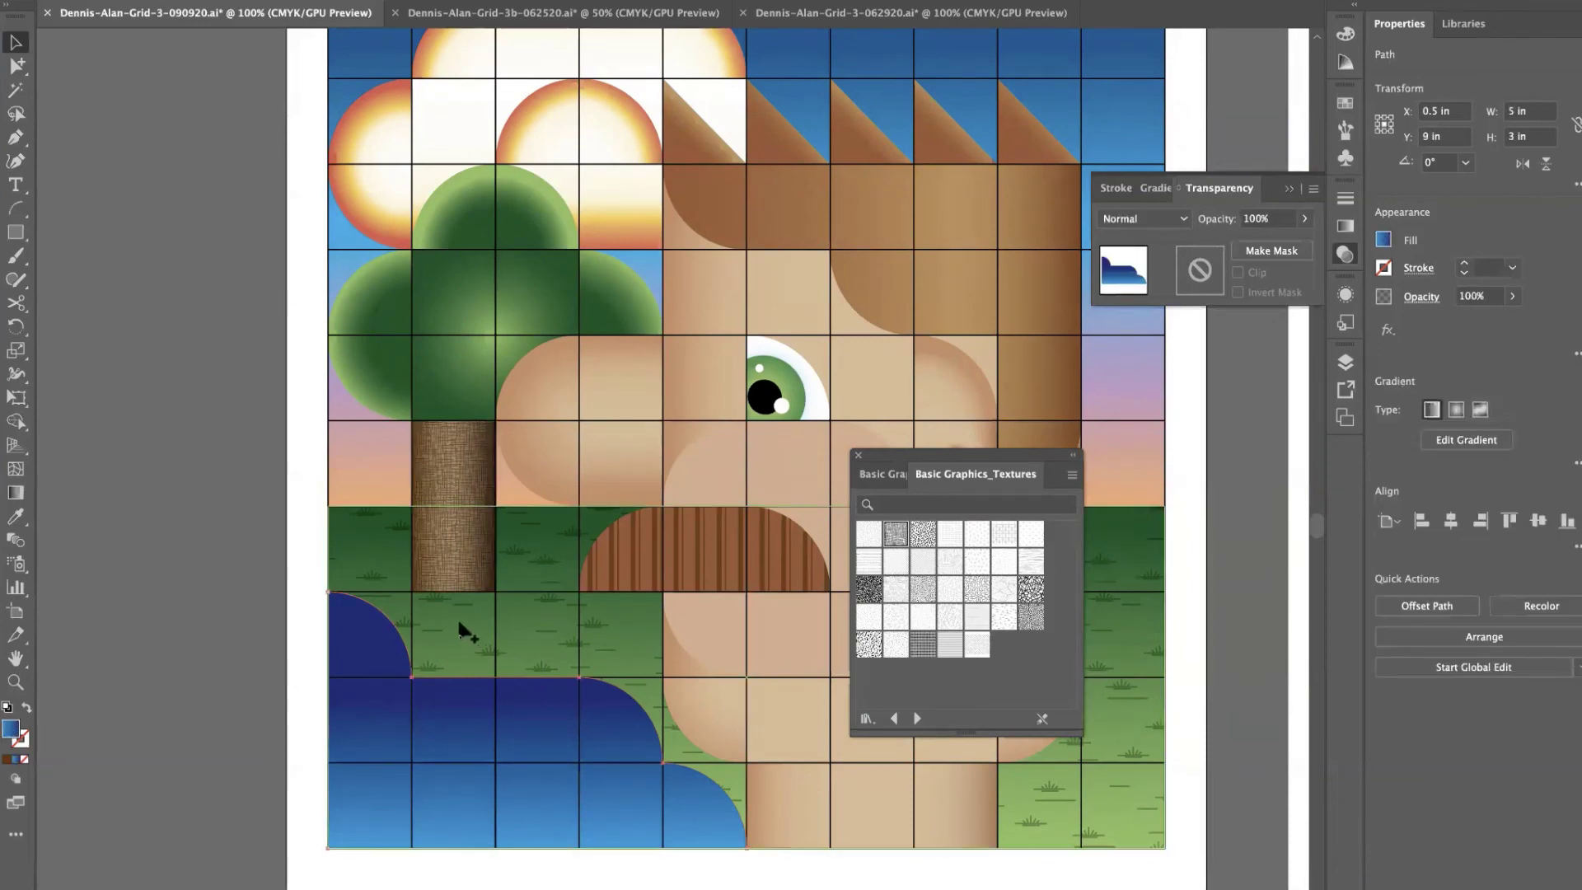
pyautogui.click(1345, 103)
pyautogui.click(1314, 94)
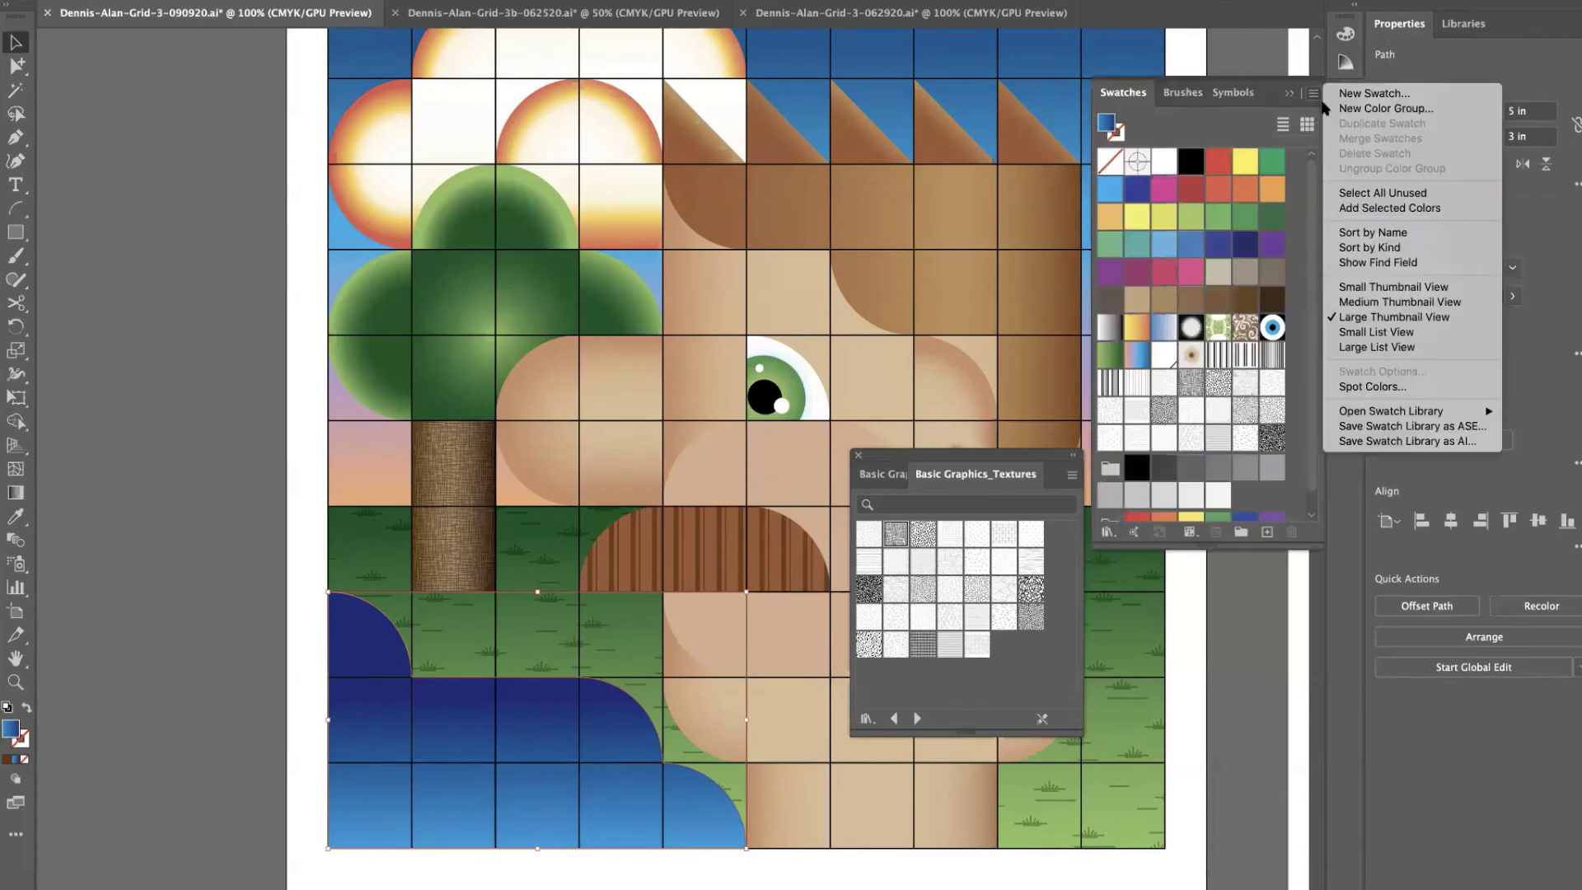
pyautogui.moveTo(1417, 410)
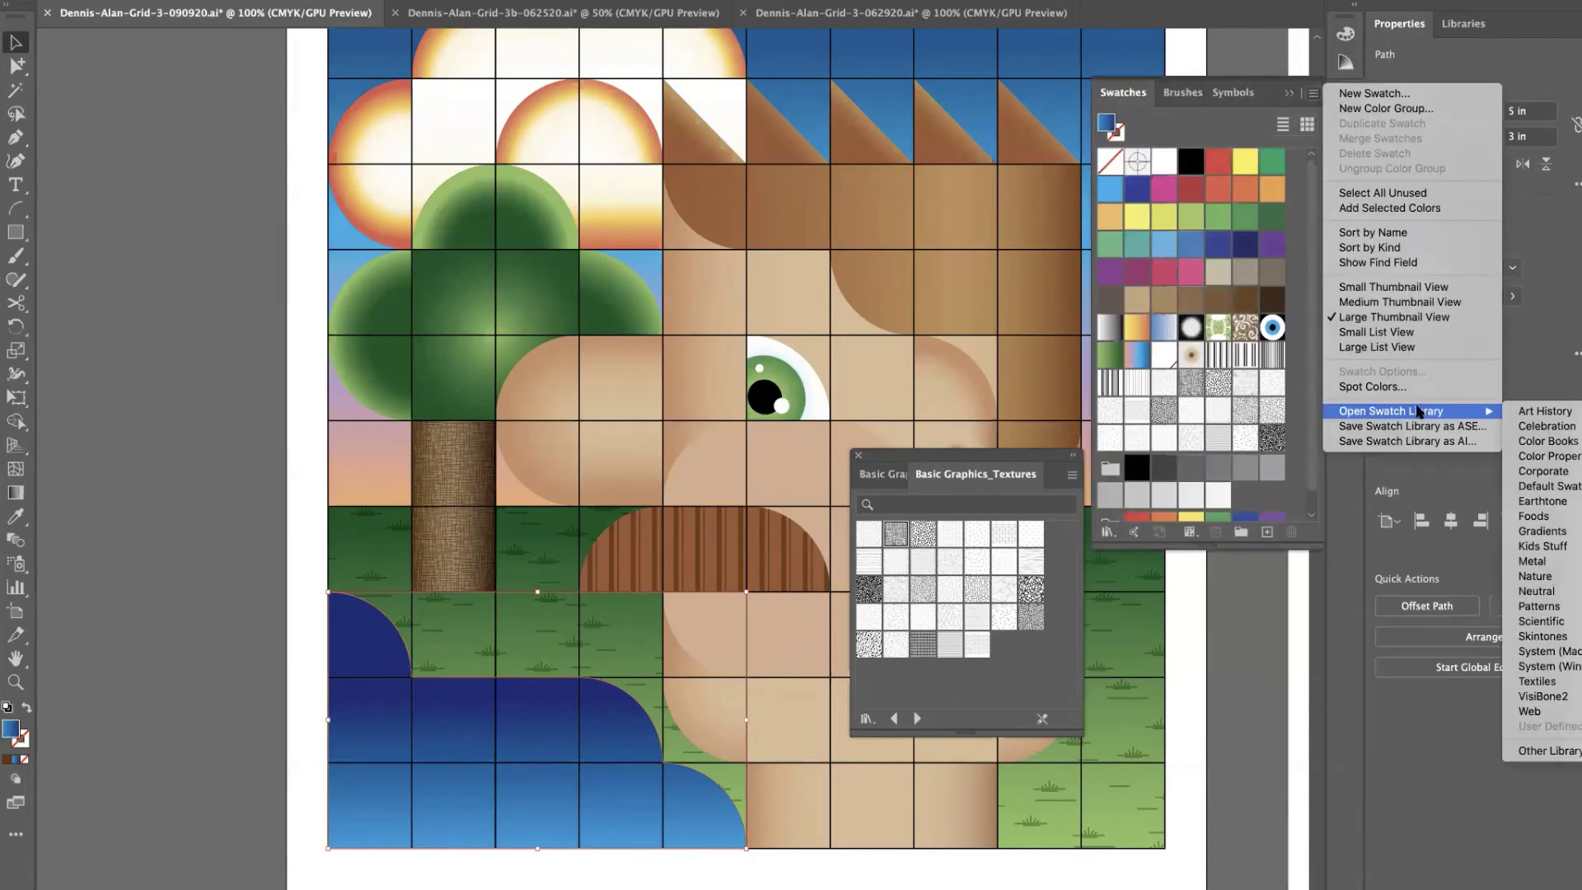
pyautogui.click(1569, 682)
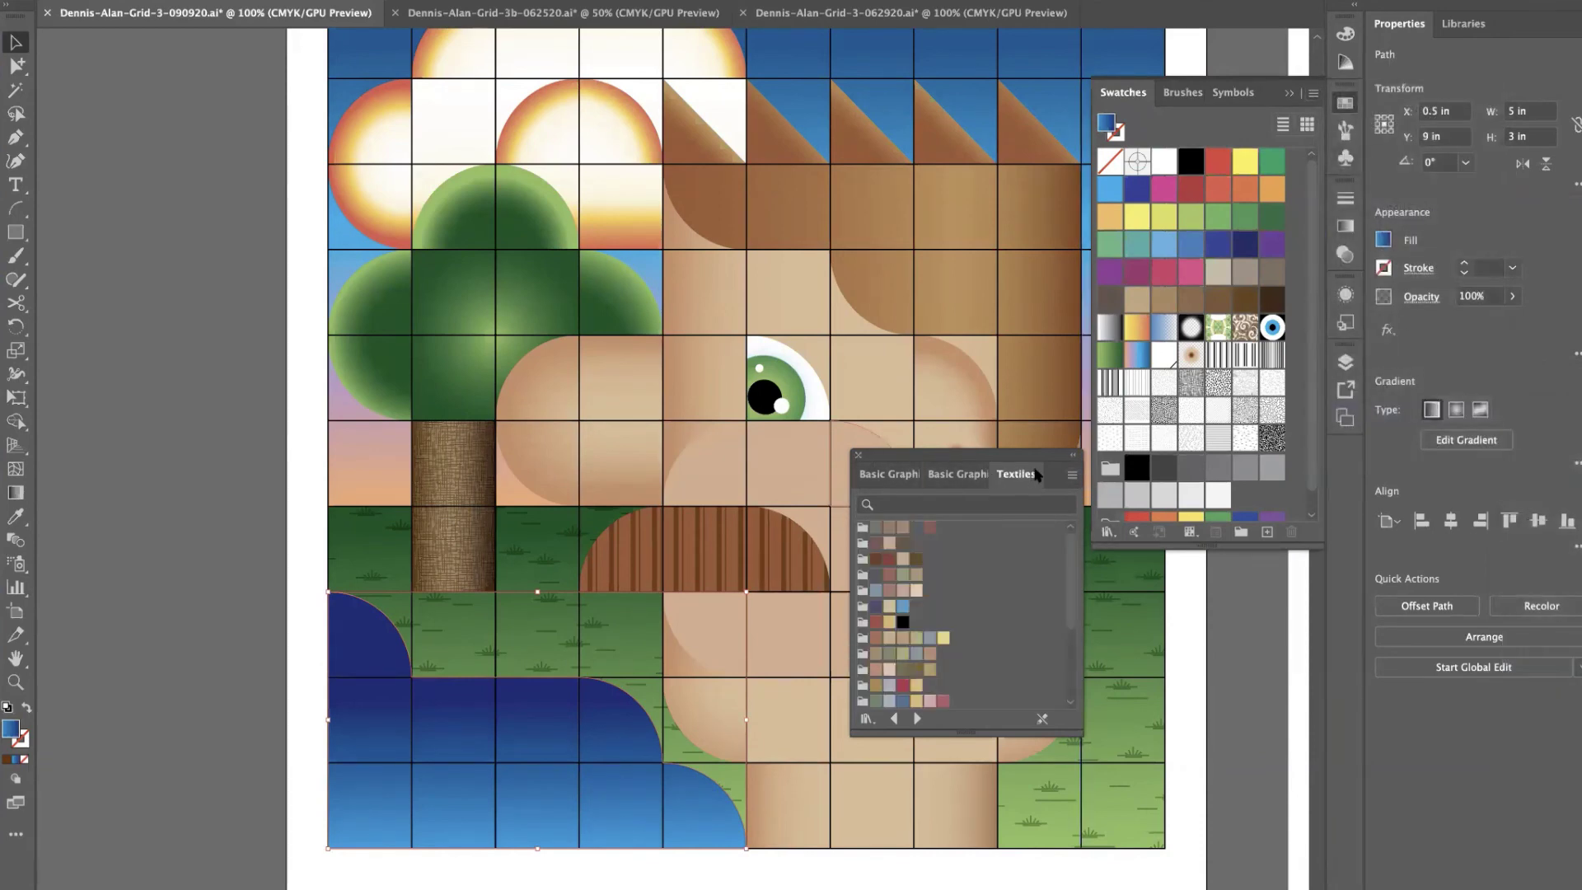
pyautogui.click(858, 455)
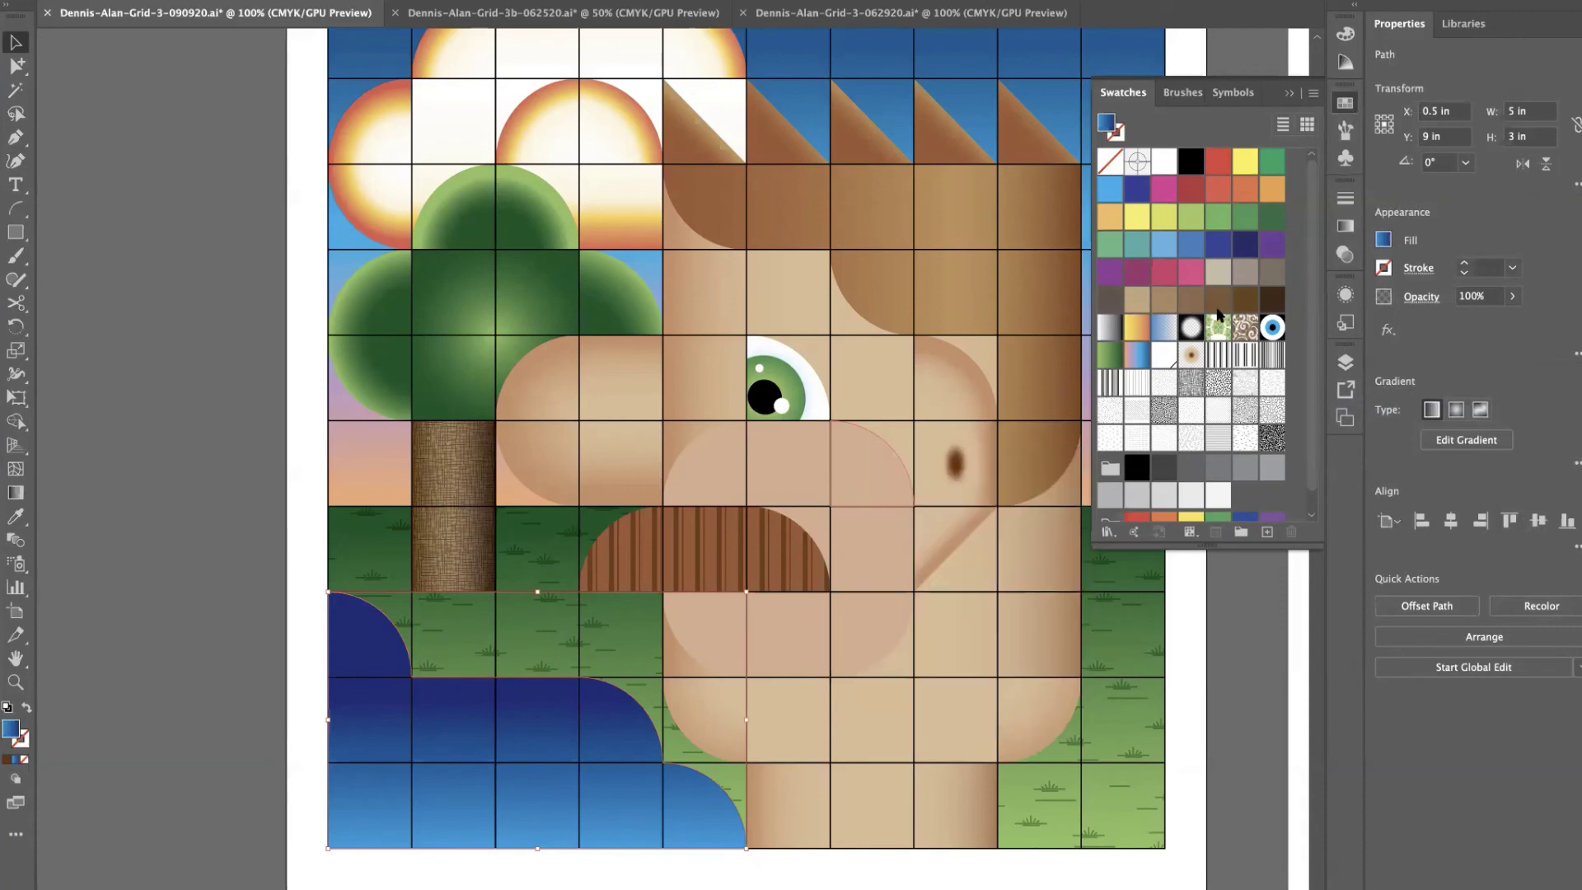
# Open the Nature_Animal Skins pattern library and fill the water shape with the black-and-white zebra stripes.
pyautogui.click(1312, 96)
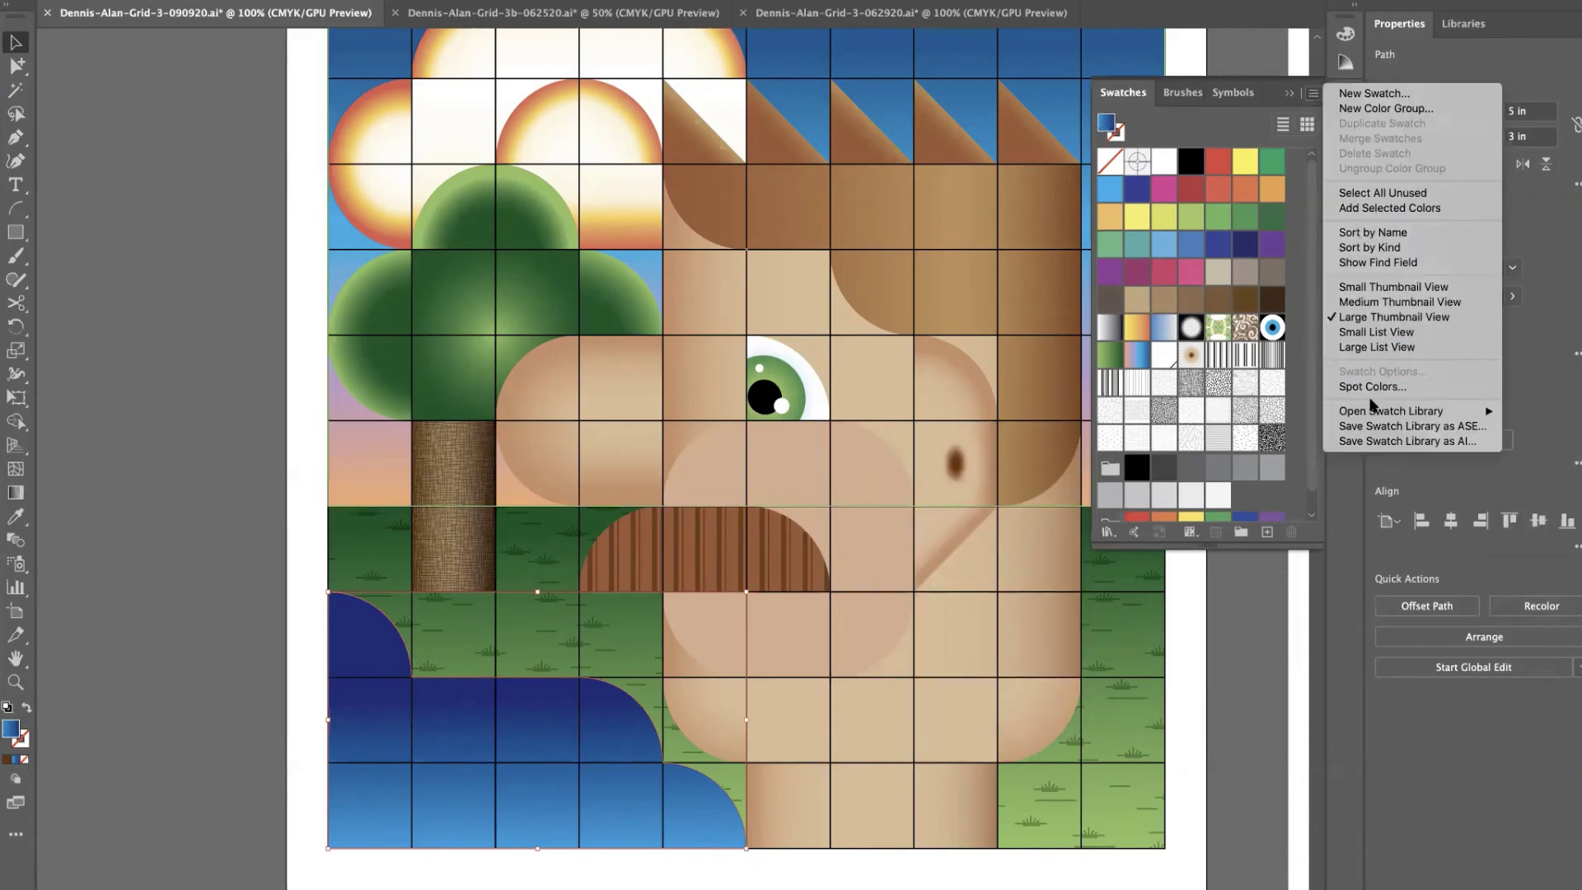
pyautogui.moveTo(1374, 411)
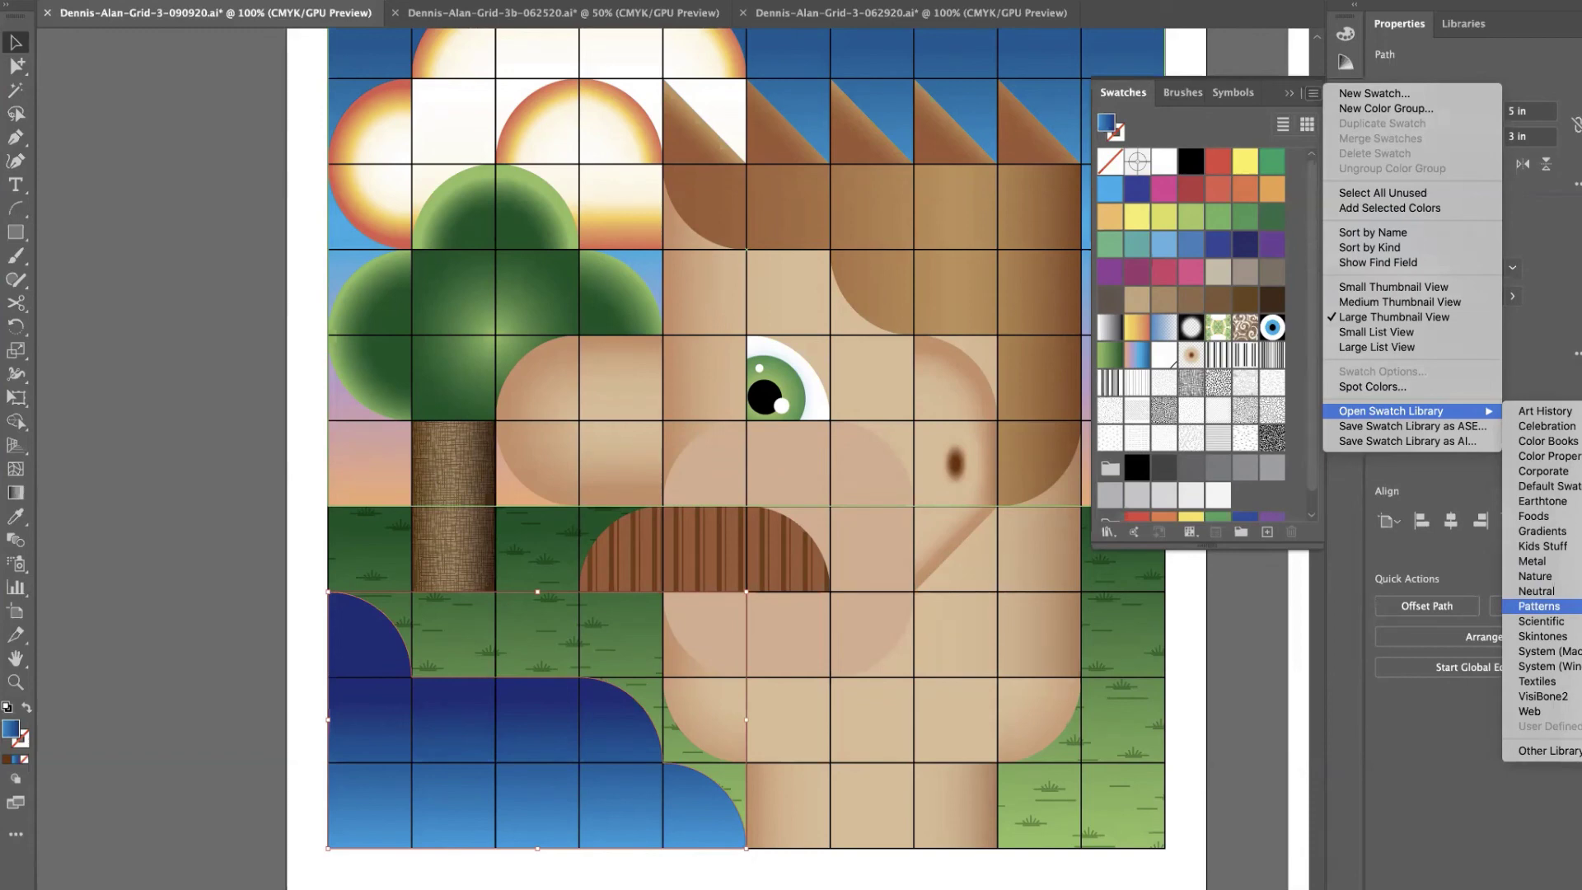
pyautogui.click(1539, 605)
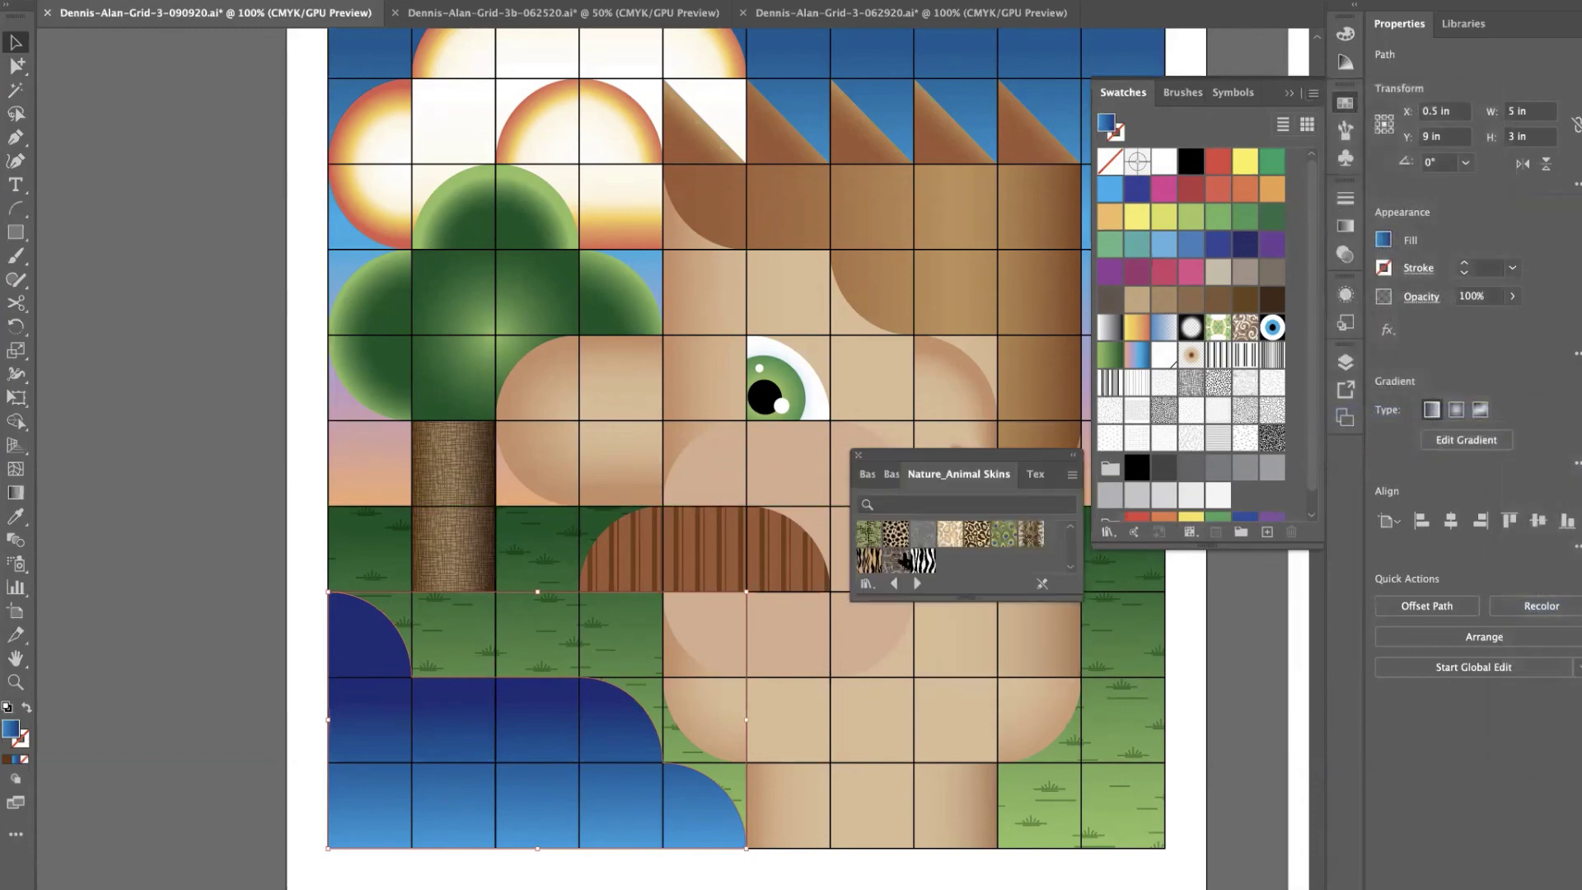
pyautogui.click(924, 562)
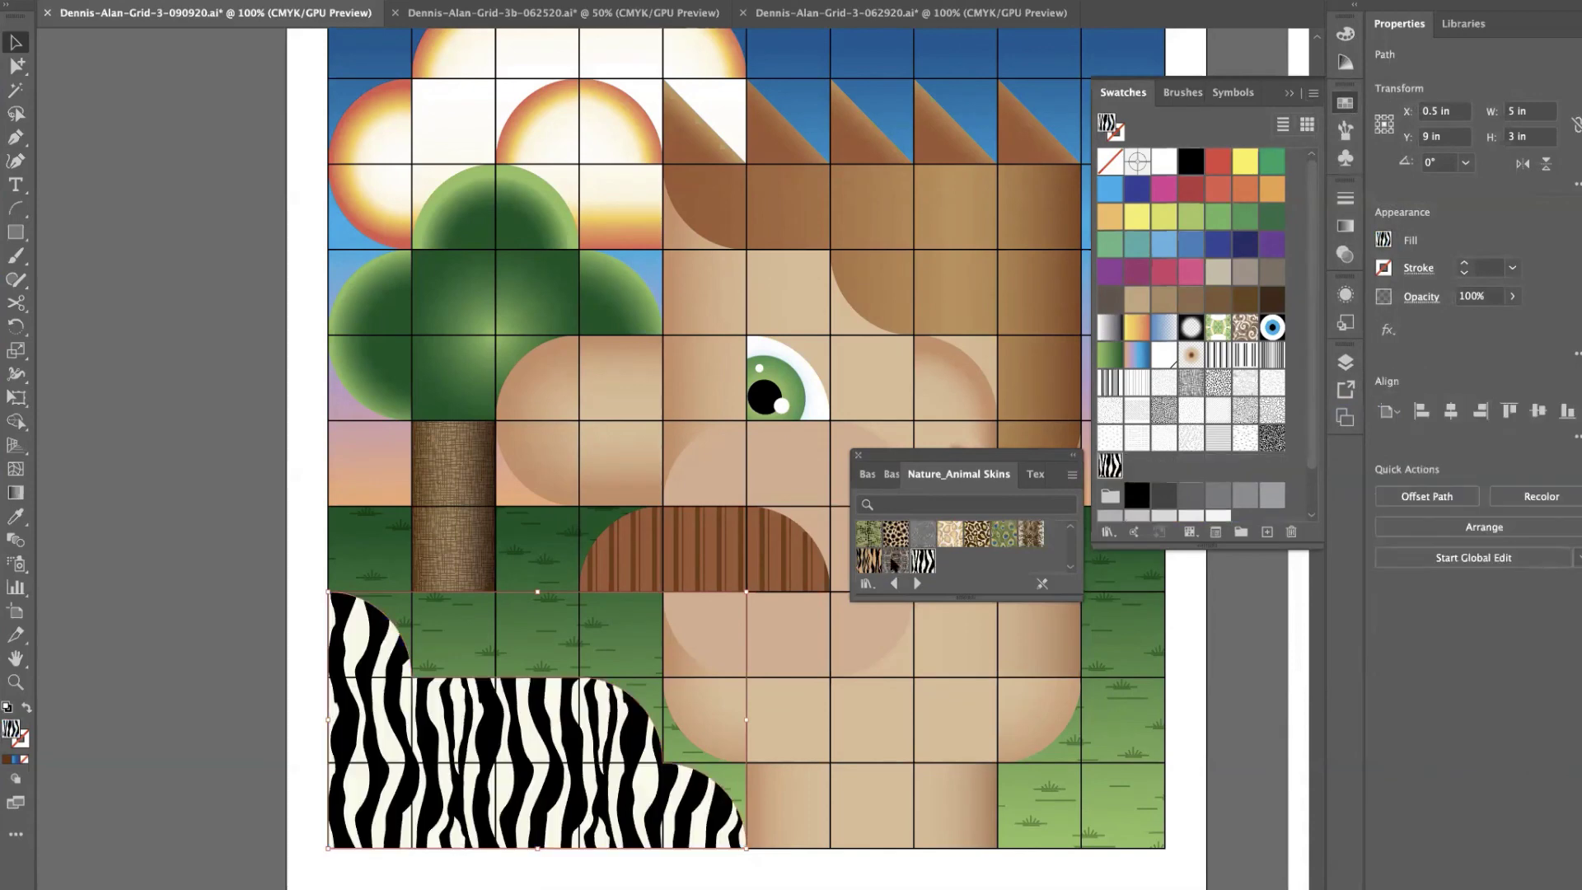
# Compare the cracked reptile, tiger, green scale and spotted cat skin patterns on the water shape, returning to the black-and-white zebra stripes.
pyautogui.click(895, 562)
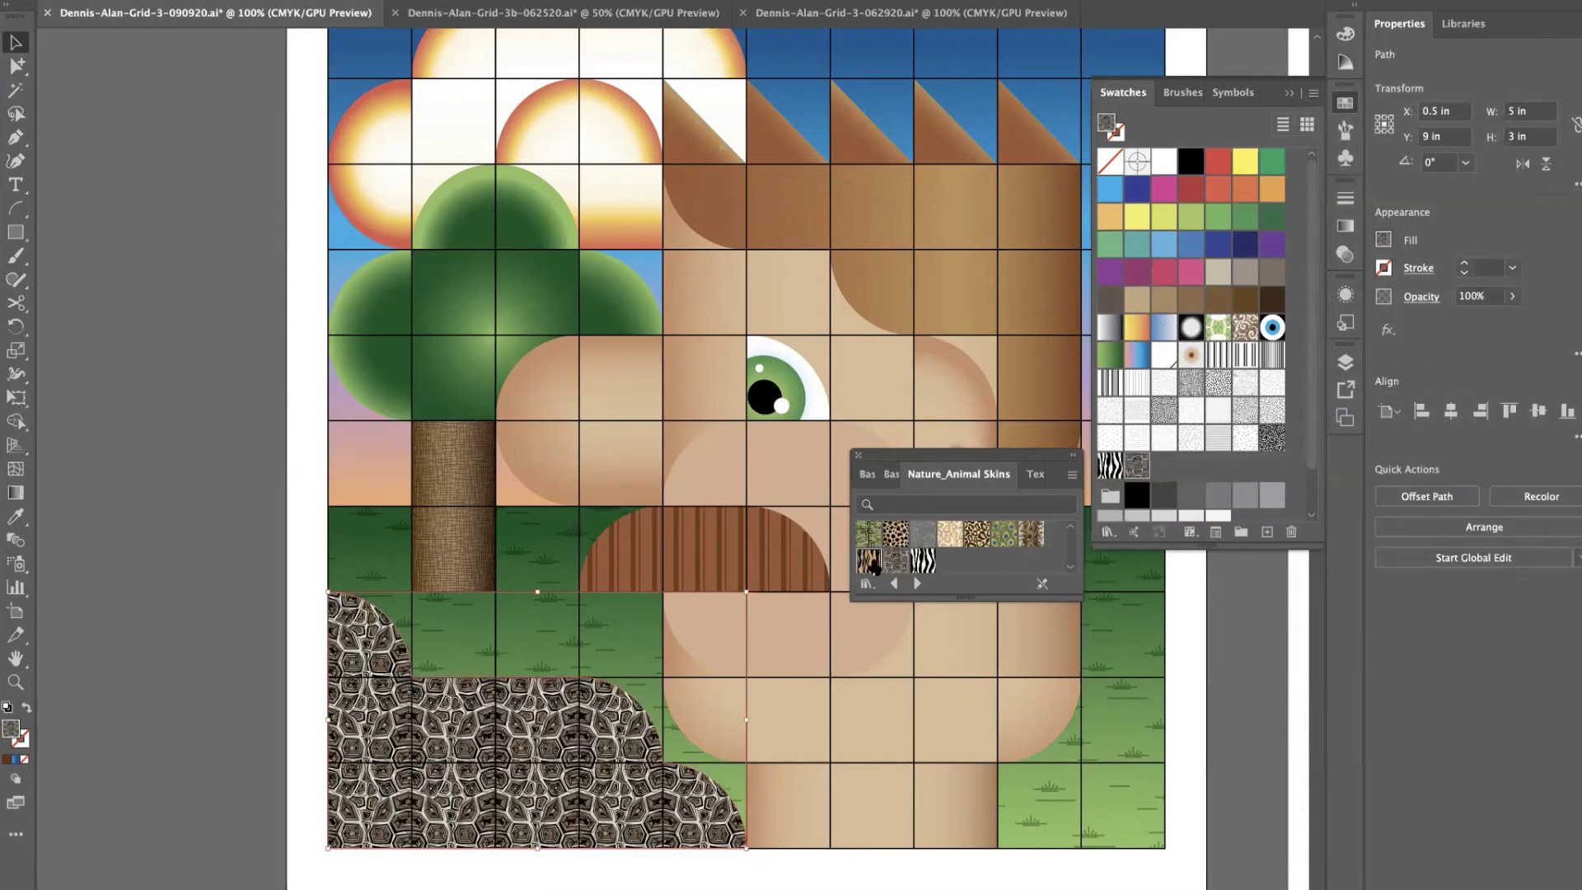
pyautogui.click(868, 561)
pyautogui.click(868, 533)
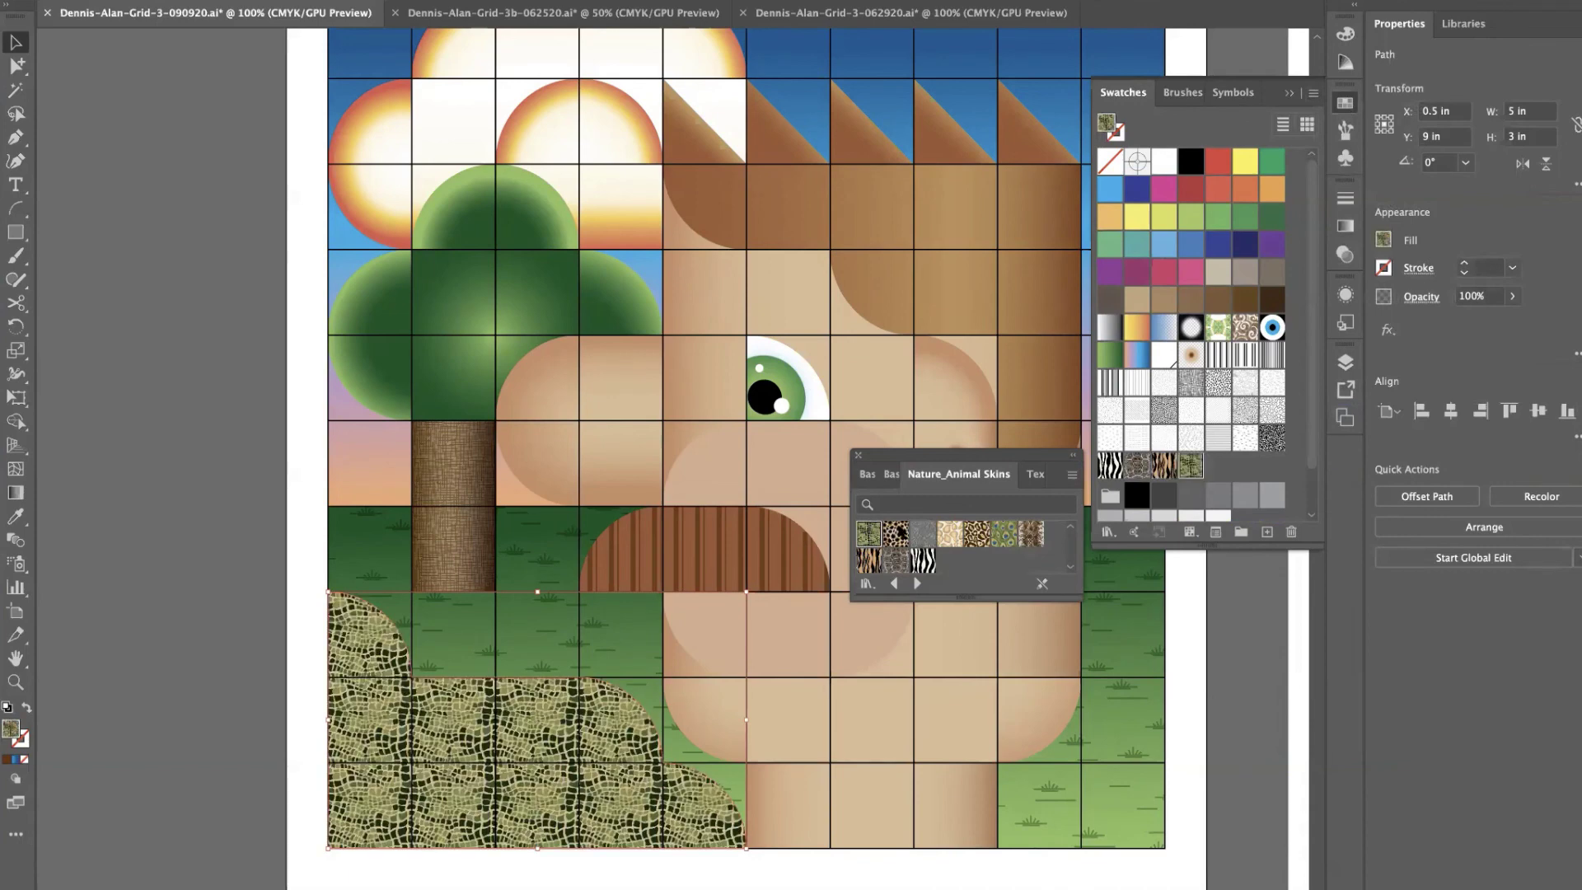
pyautogui.click(896, 533)
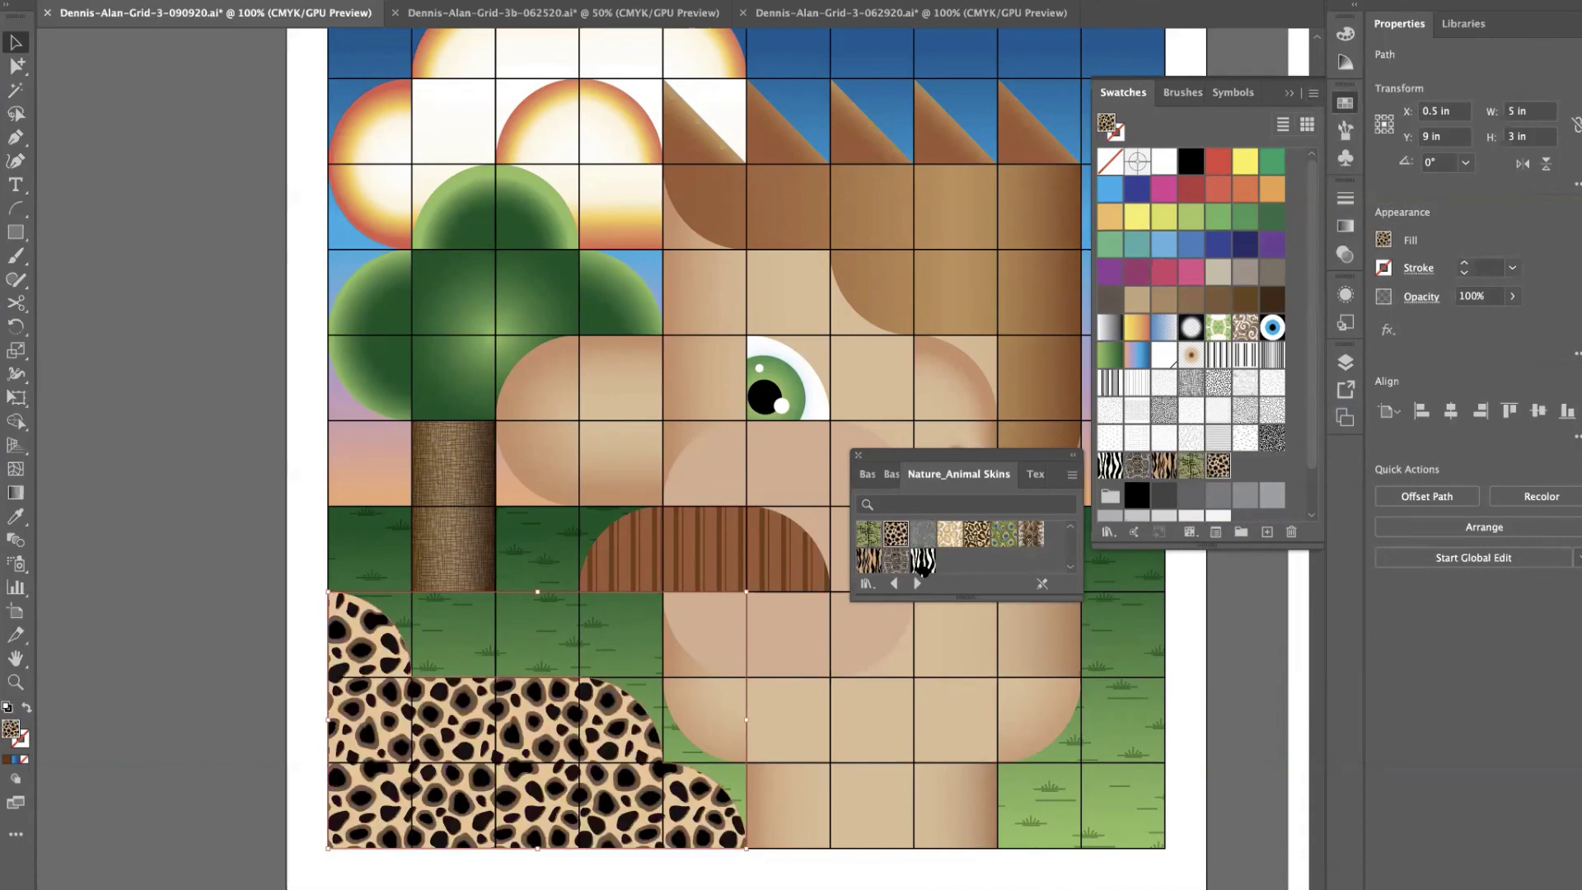
pyautogui.click(922, 562)
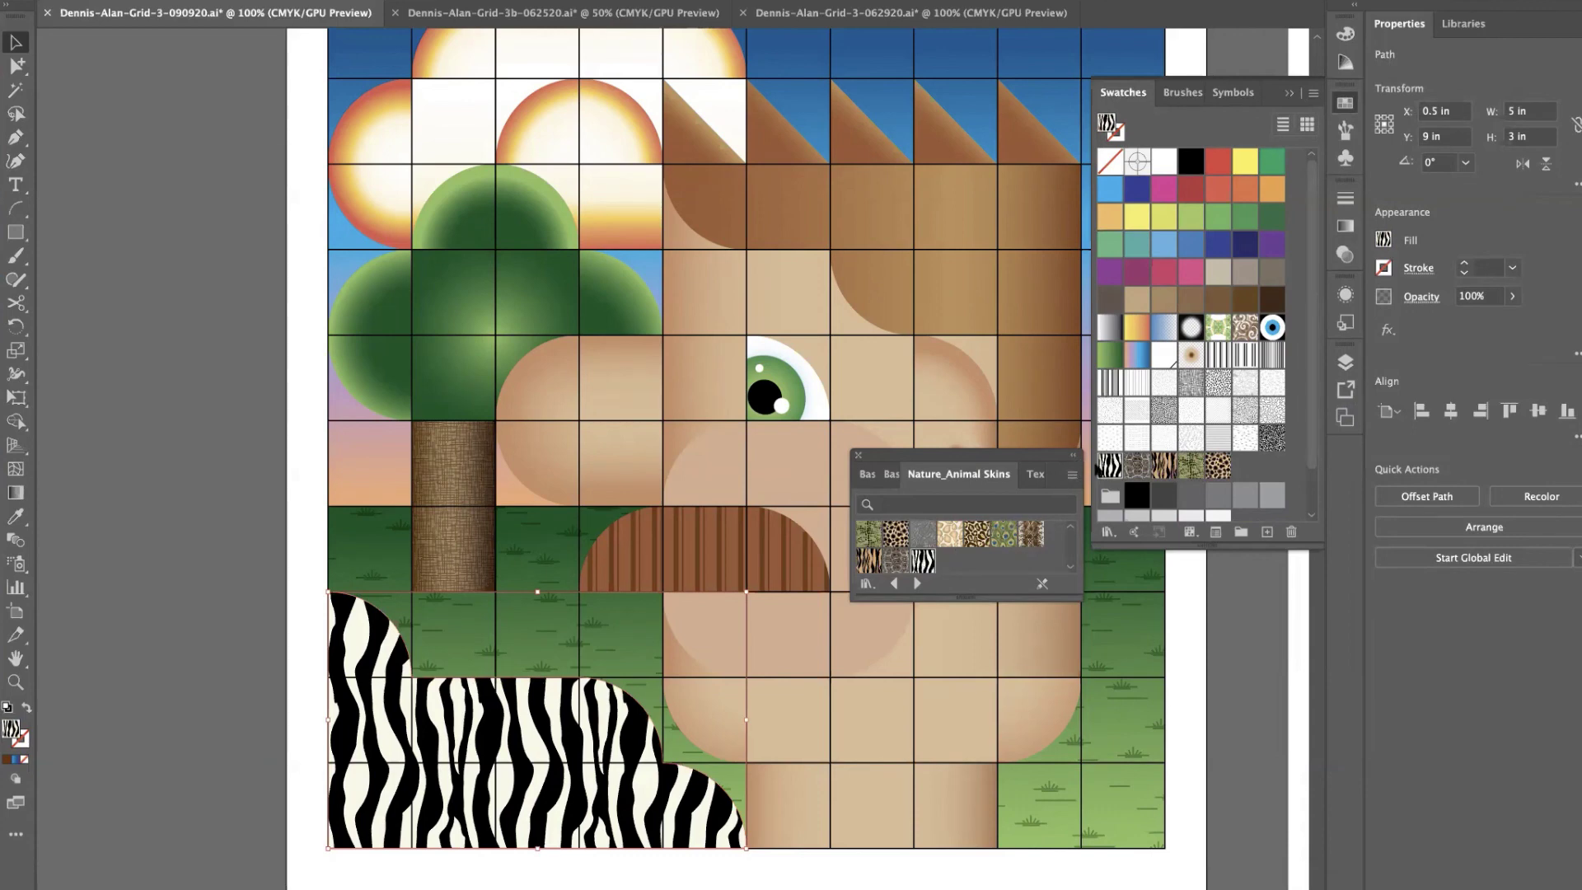
# Scale only the zebra pattern inside the water shape uniformly to 200%, leaving the object itself untransformed.
pyautogui.doubleClick(14, 353)
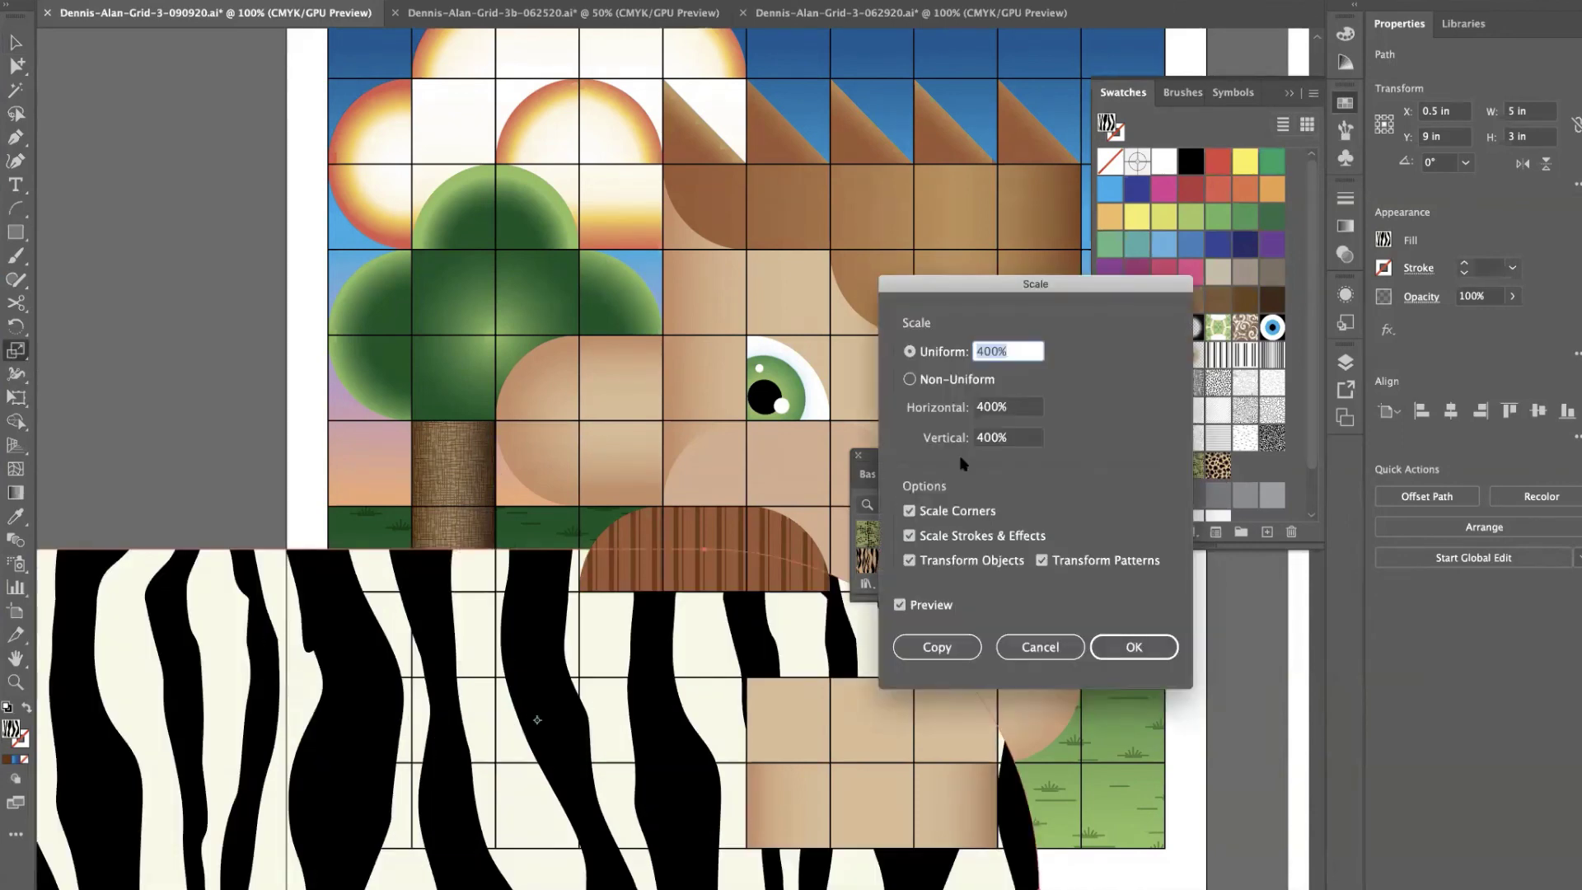
pyautogui.click(985, 350)
pyautogui.press('BackSpace')
pyautogui.write('2')
pyautogui.click(910, 561)
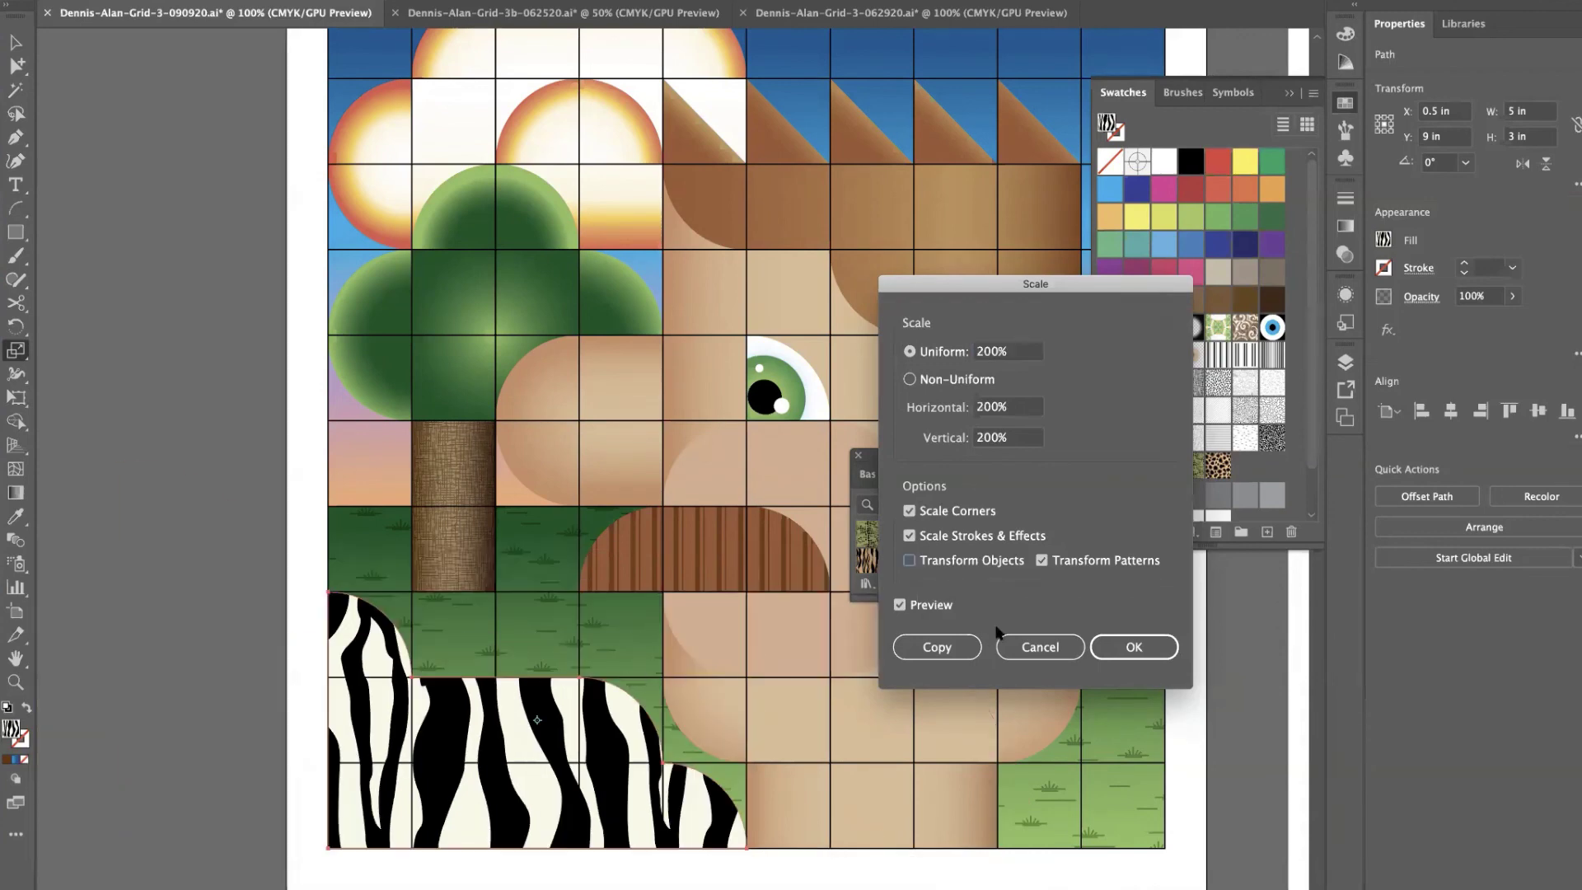
pyautogui.click(1134, 647)
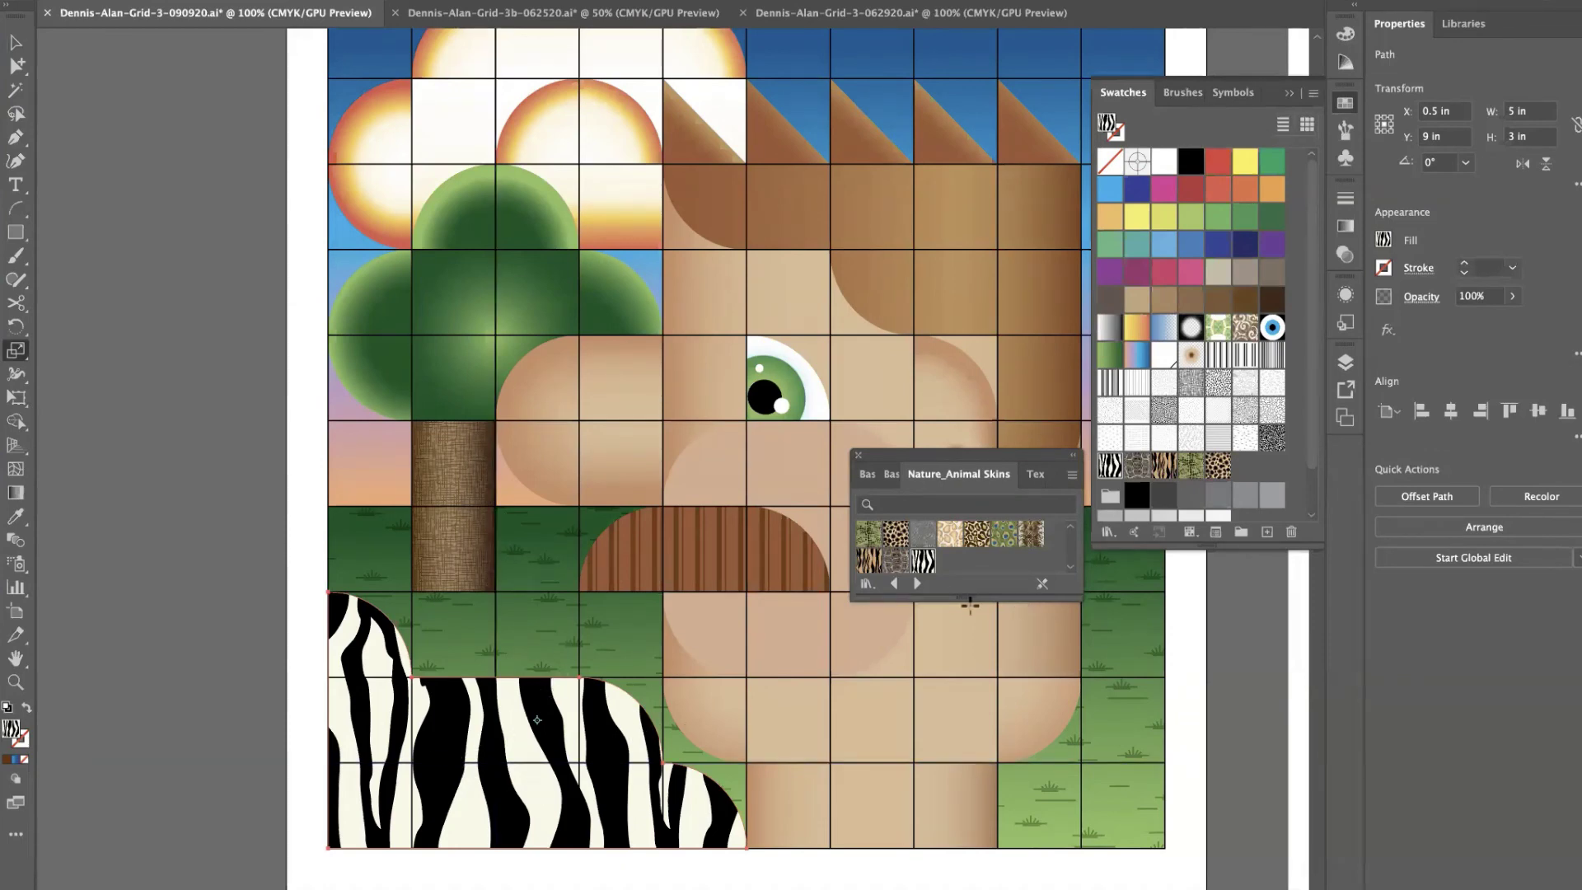
# Blend the water's zebra stripes with Multiply at 18% opacity.
pyautogui.click(1347, 253)
pyautogui.click(1143, 218)
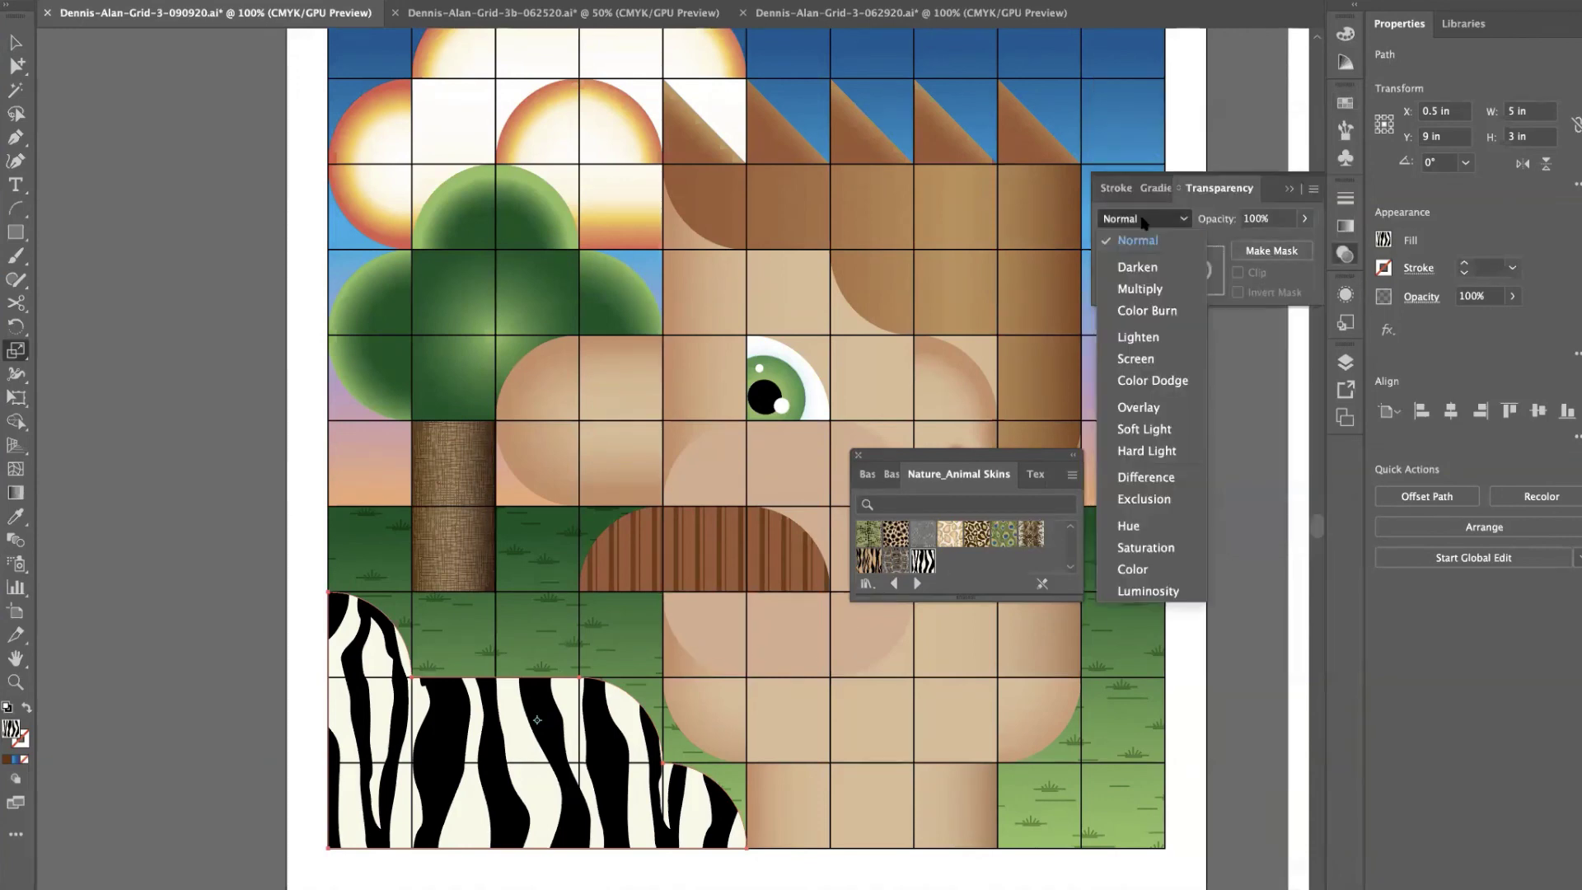
pyautogui.click(1145, 294)
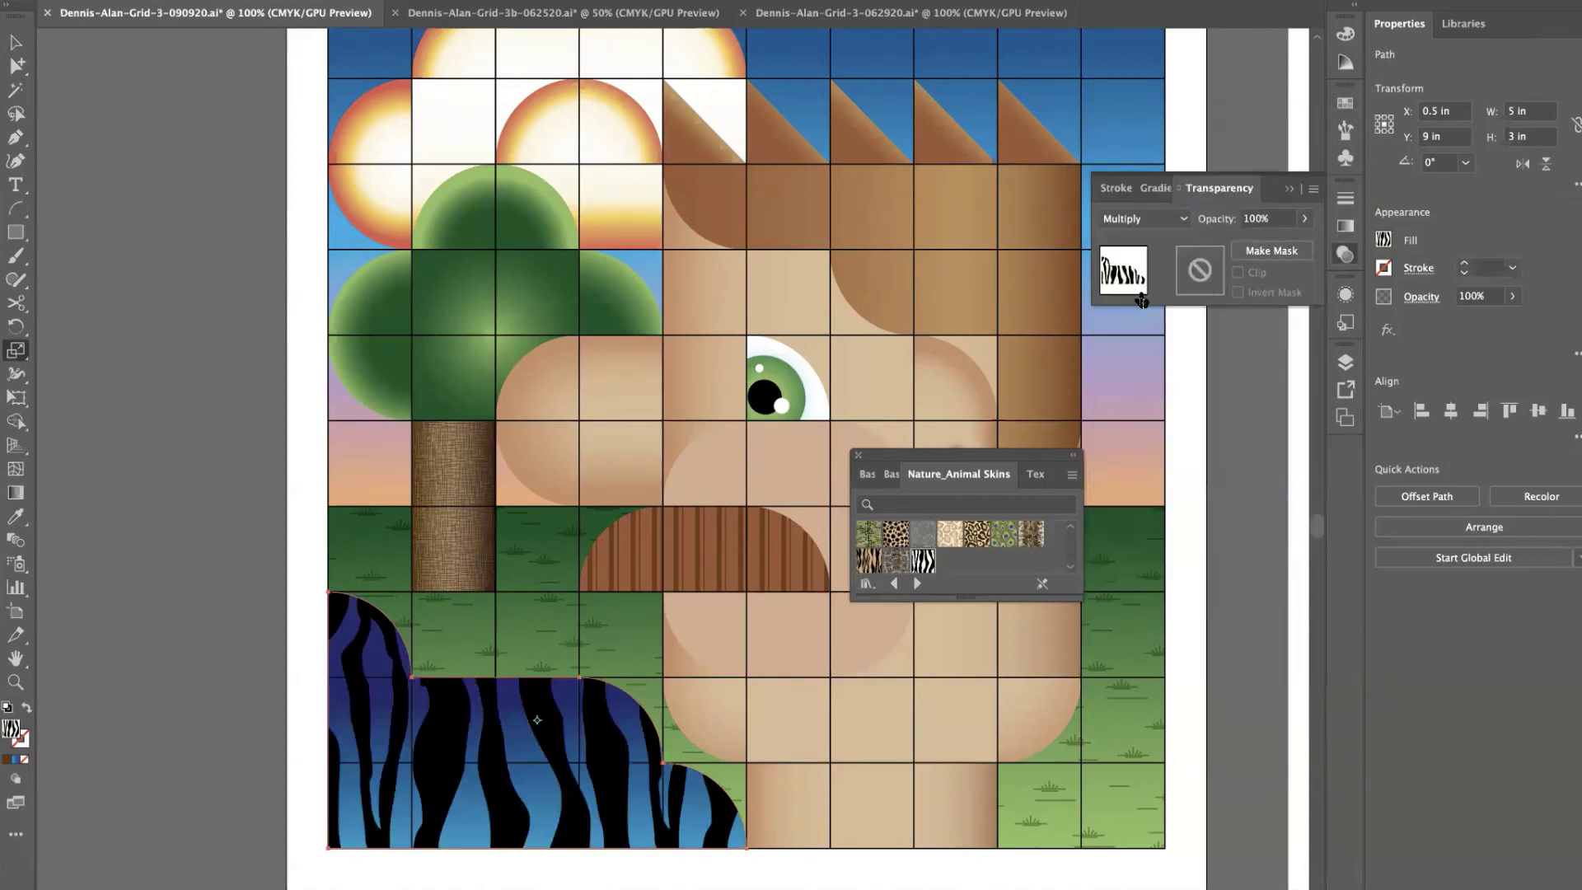
pyautogui.click(1304, 219)
pyautogui.click(1245, 243)
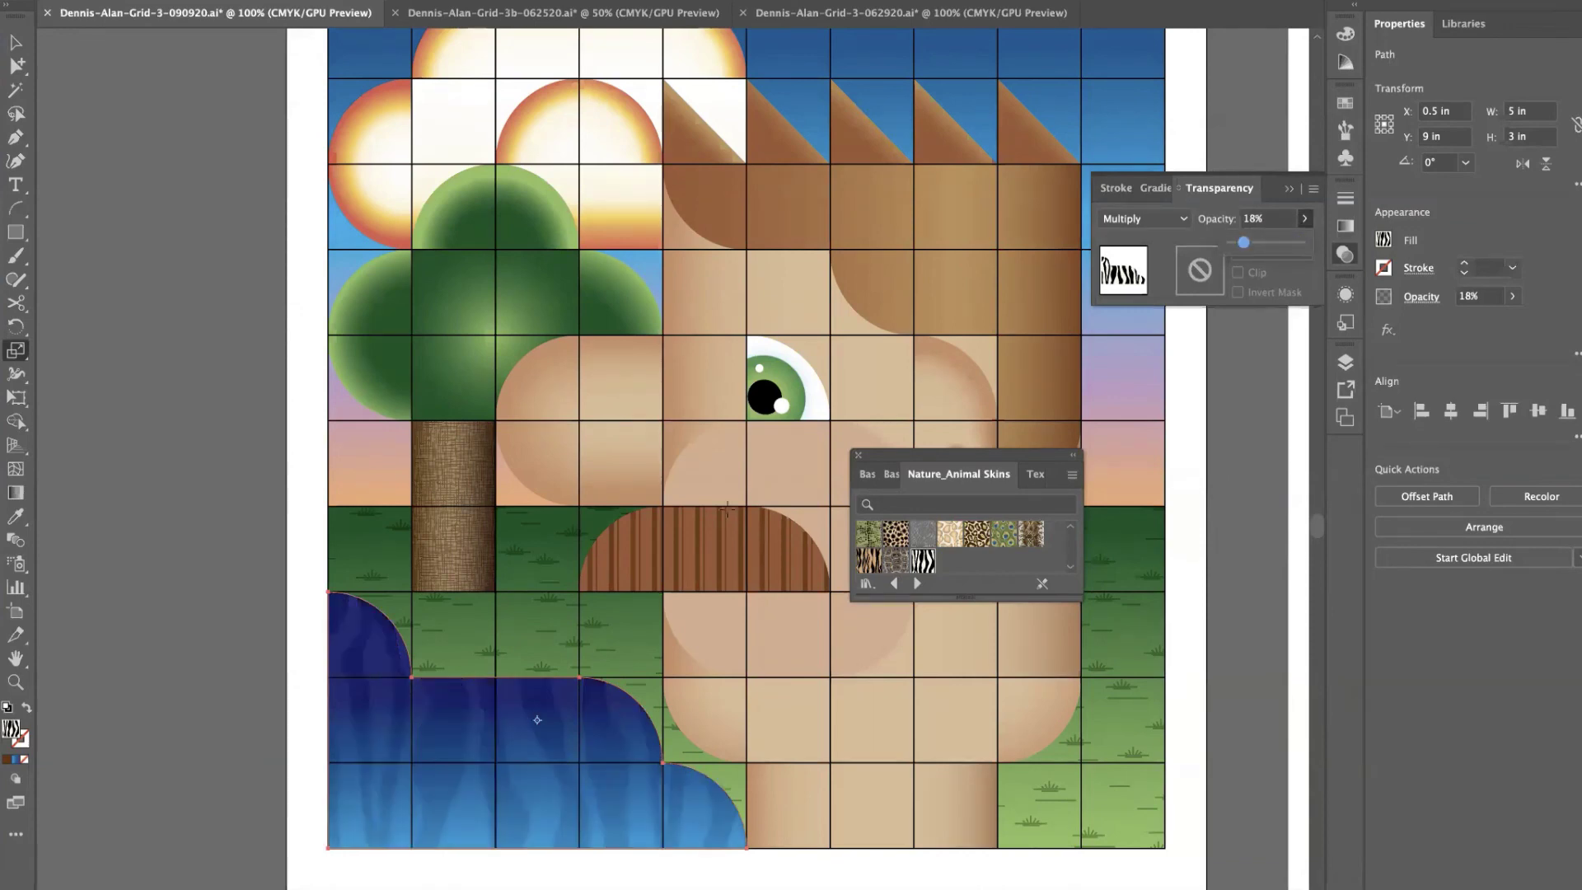